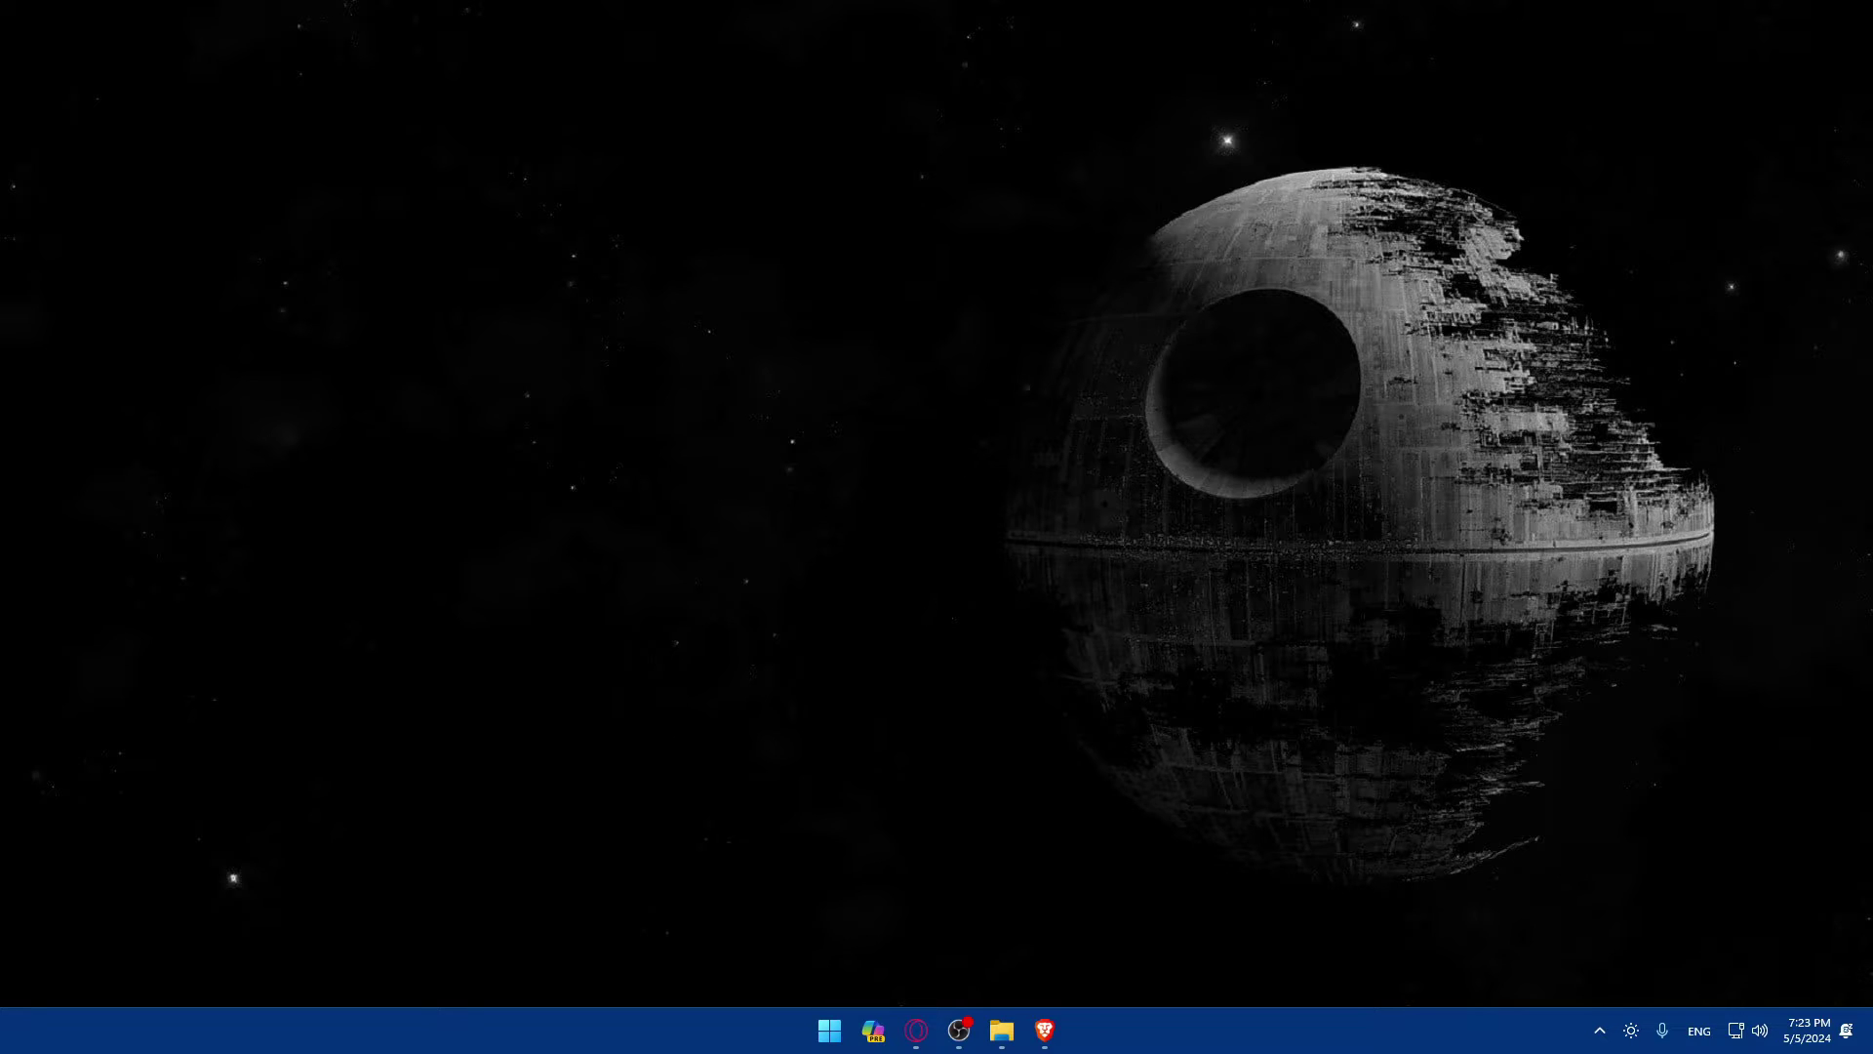
Step: Launch Brave and run a Google search for 'open ai'
click(1044, 1029)
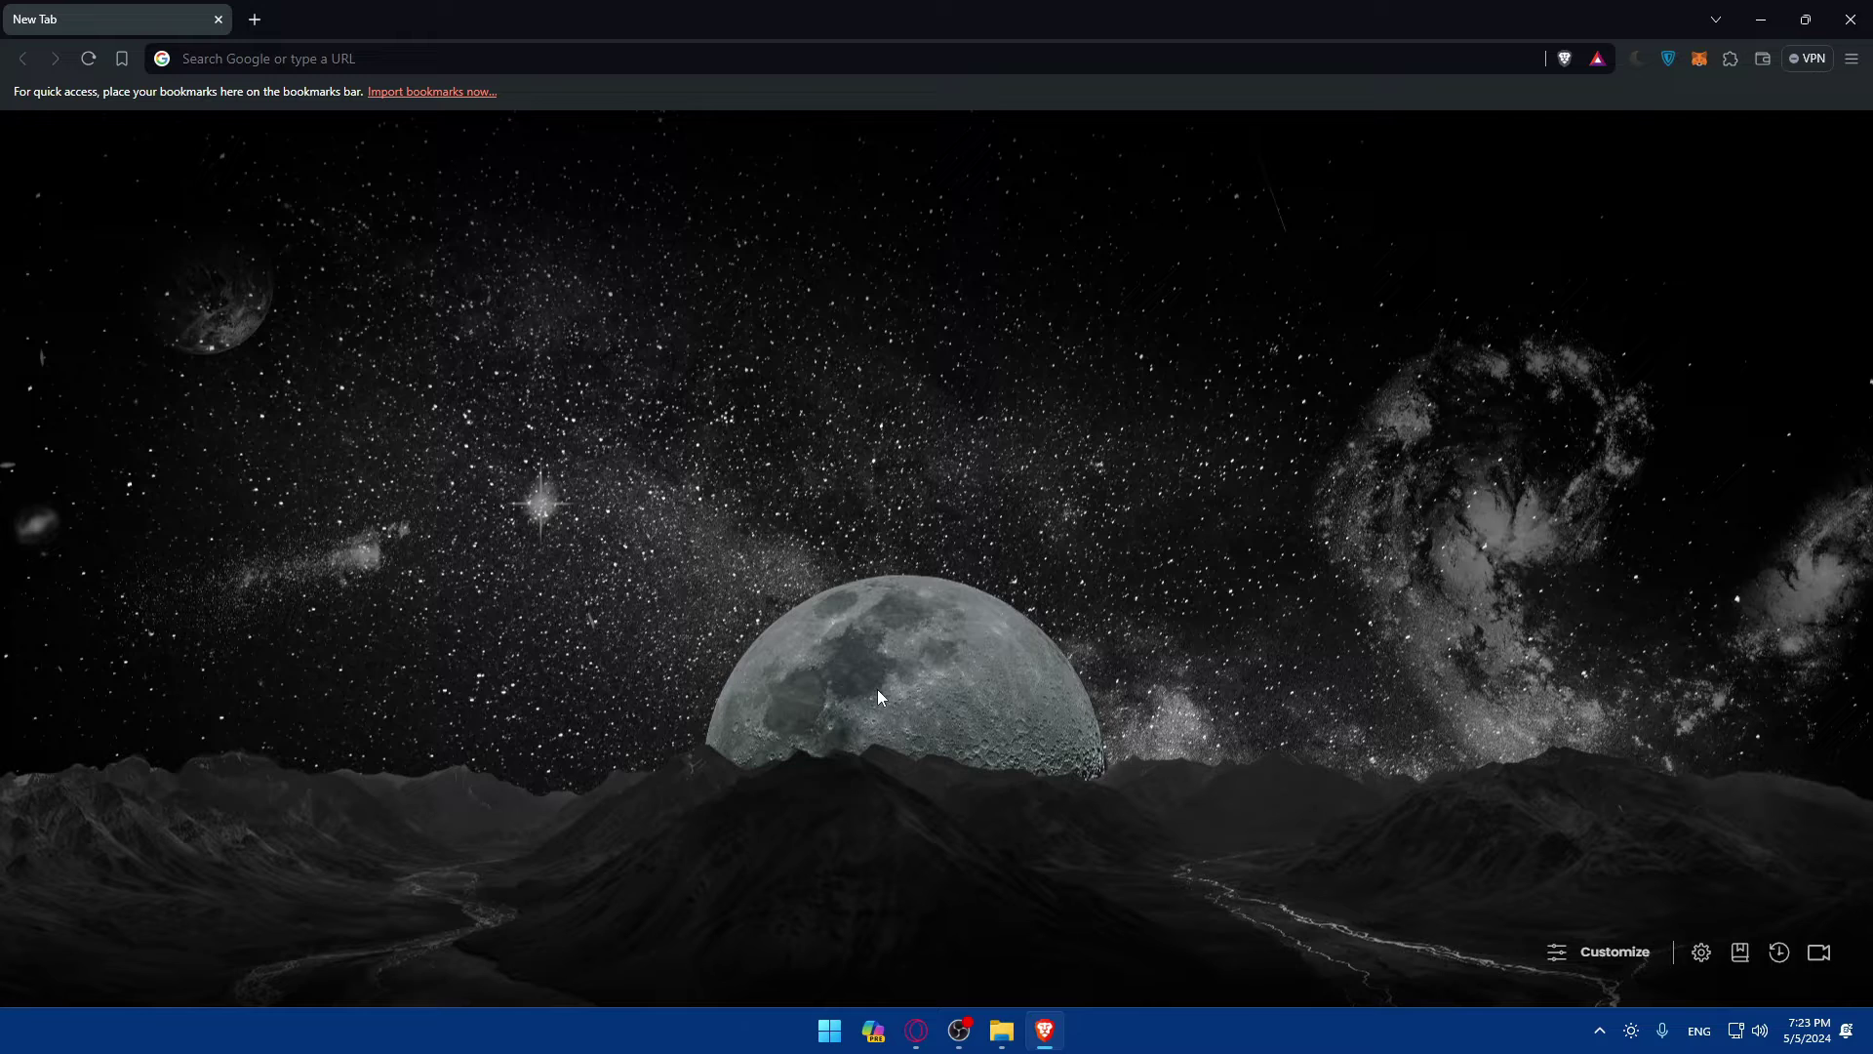
click(264, 59)
text(open ai)
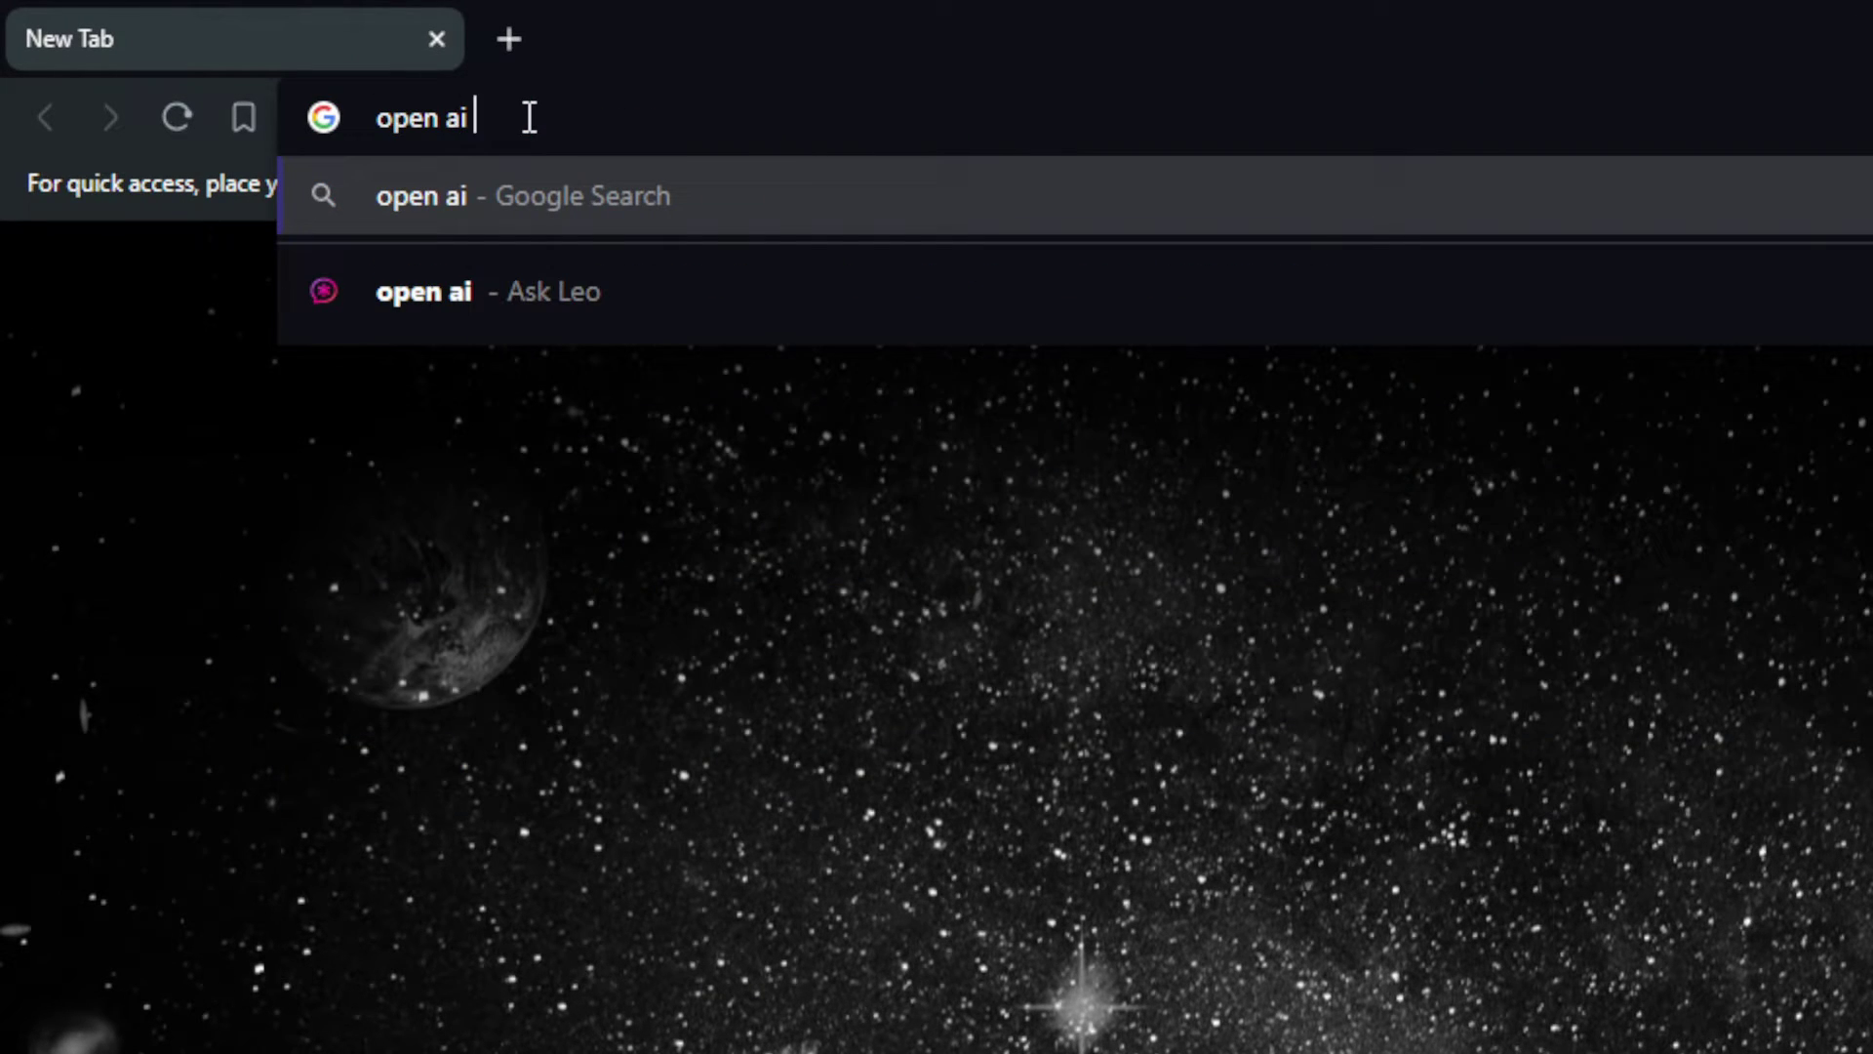
key(Return)
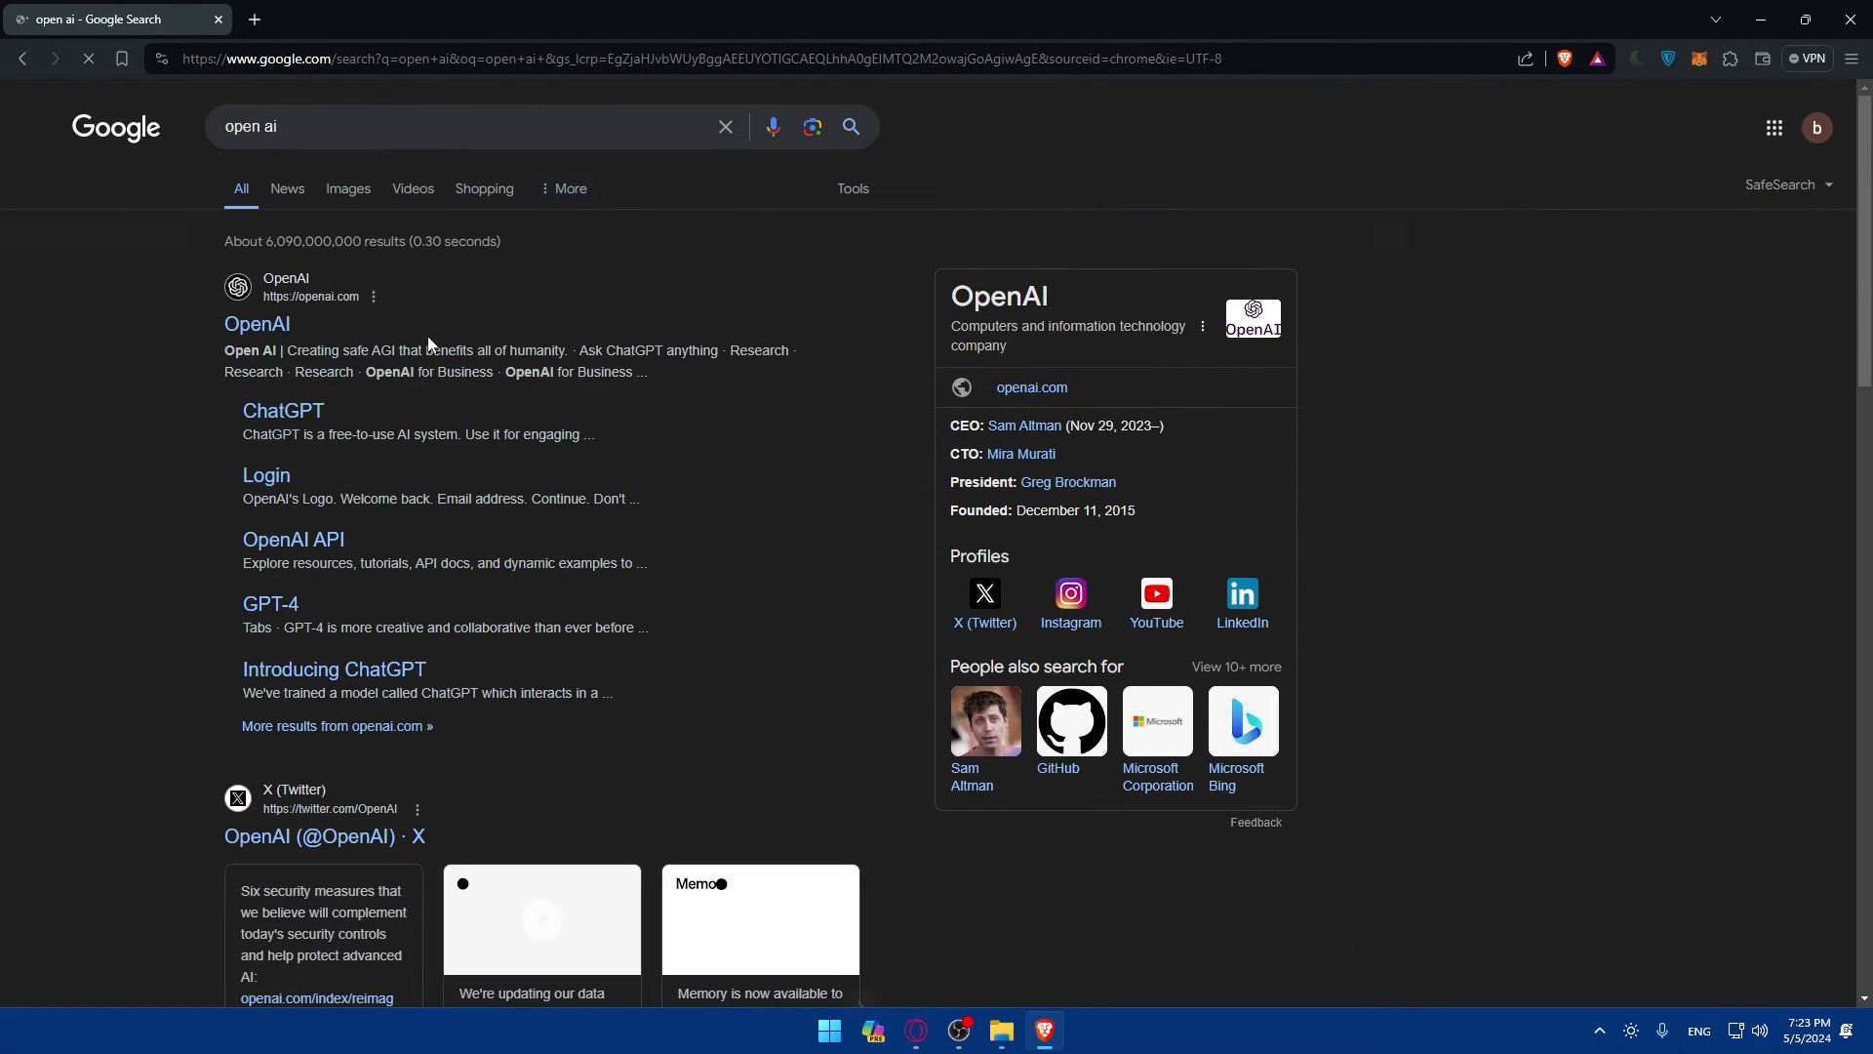
Step: Open the openai.com result and scroll down through the homepage and back to the top
click(271, 335)
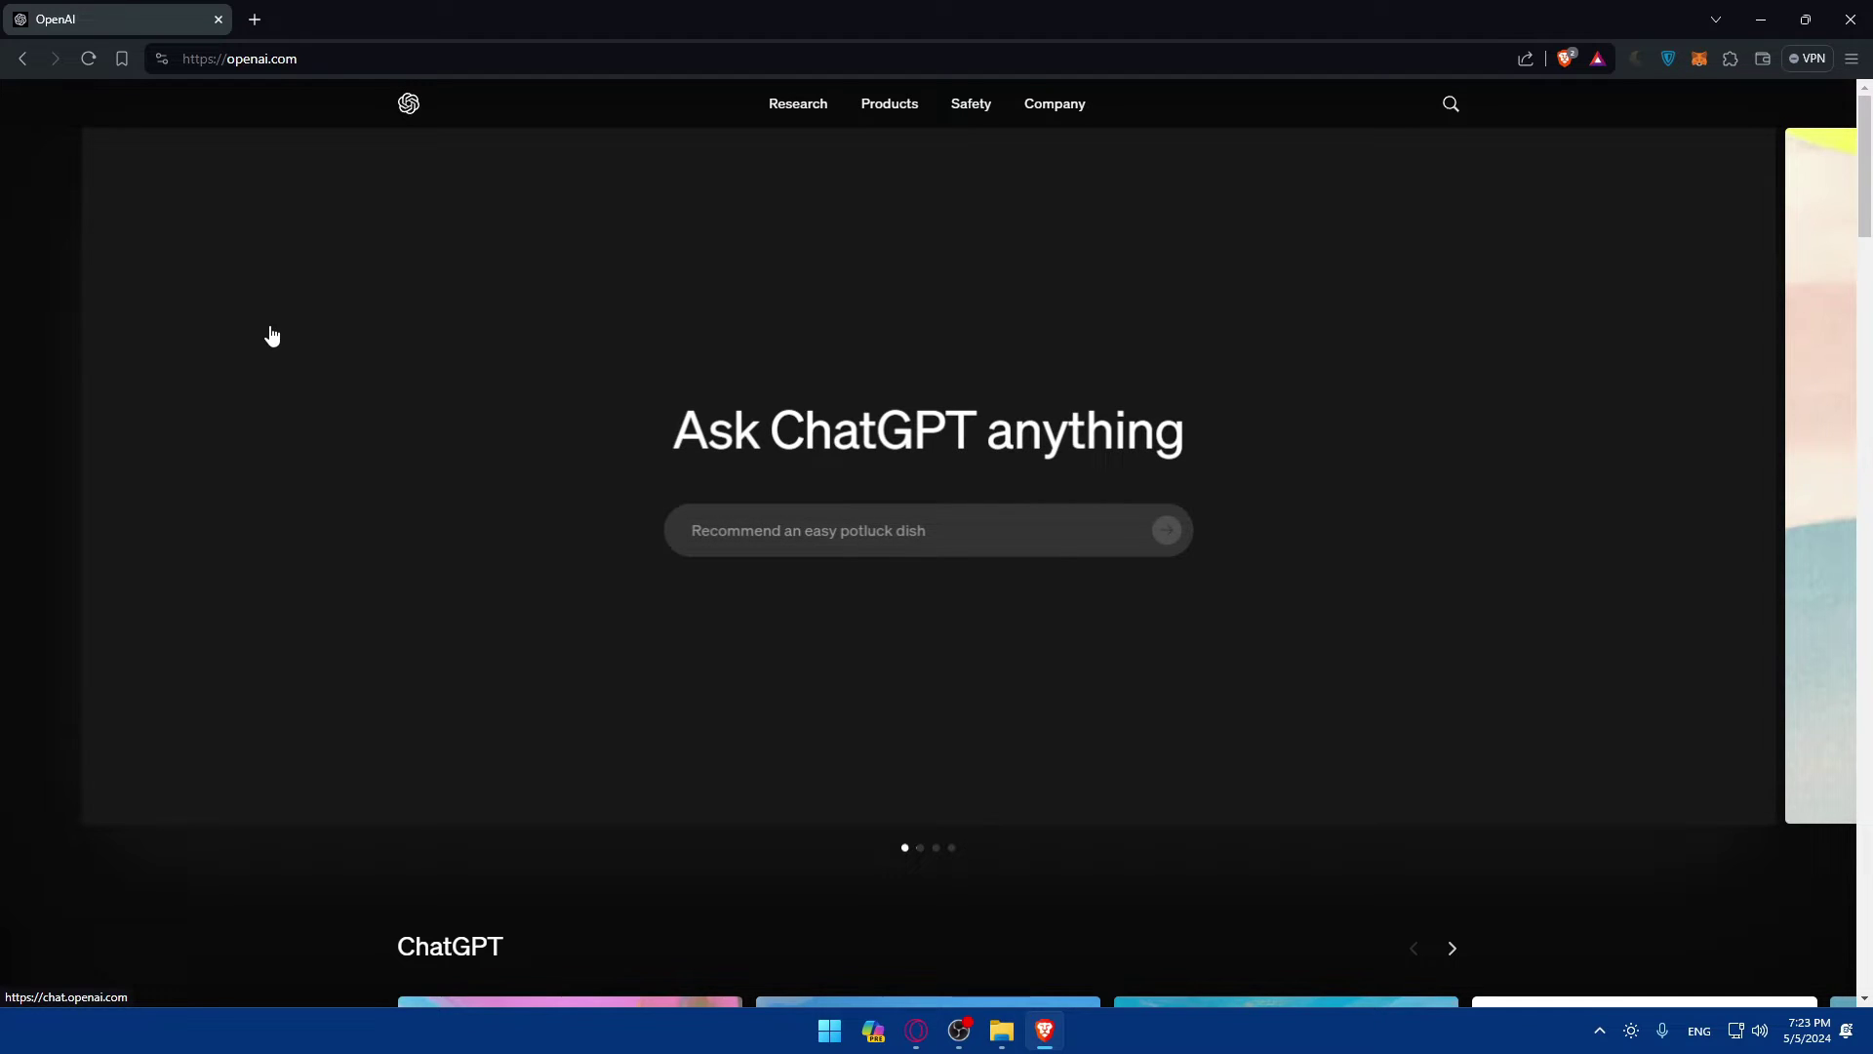
scroll(1304, 342, down, 8)
scroll(1307, 407, up, 8)
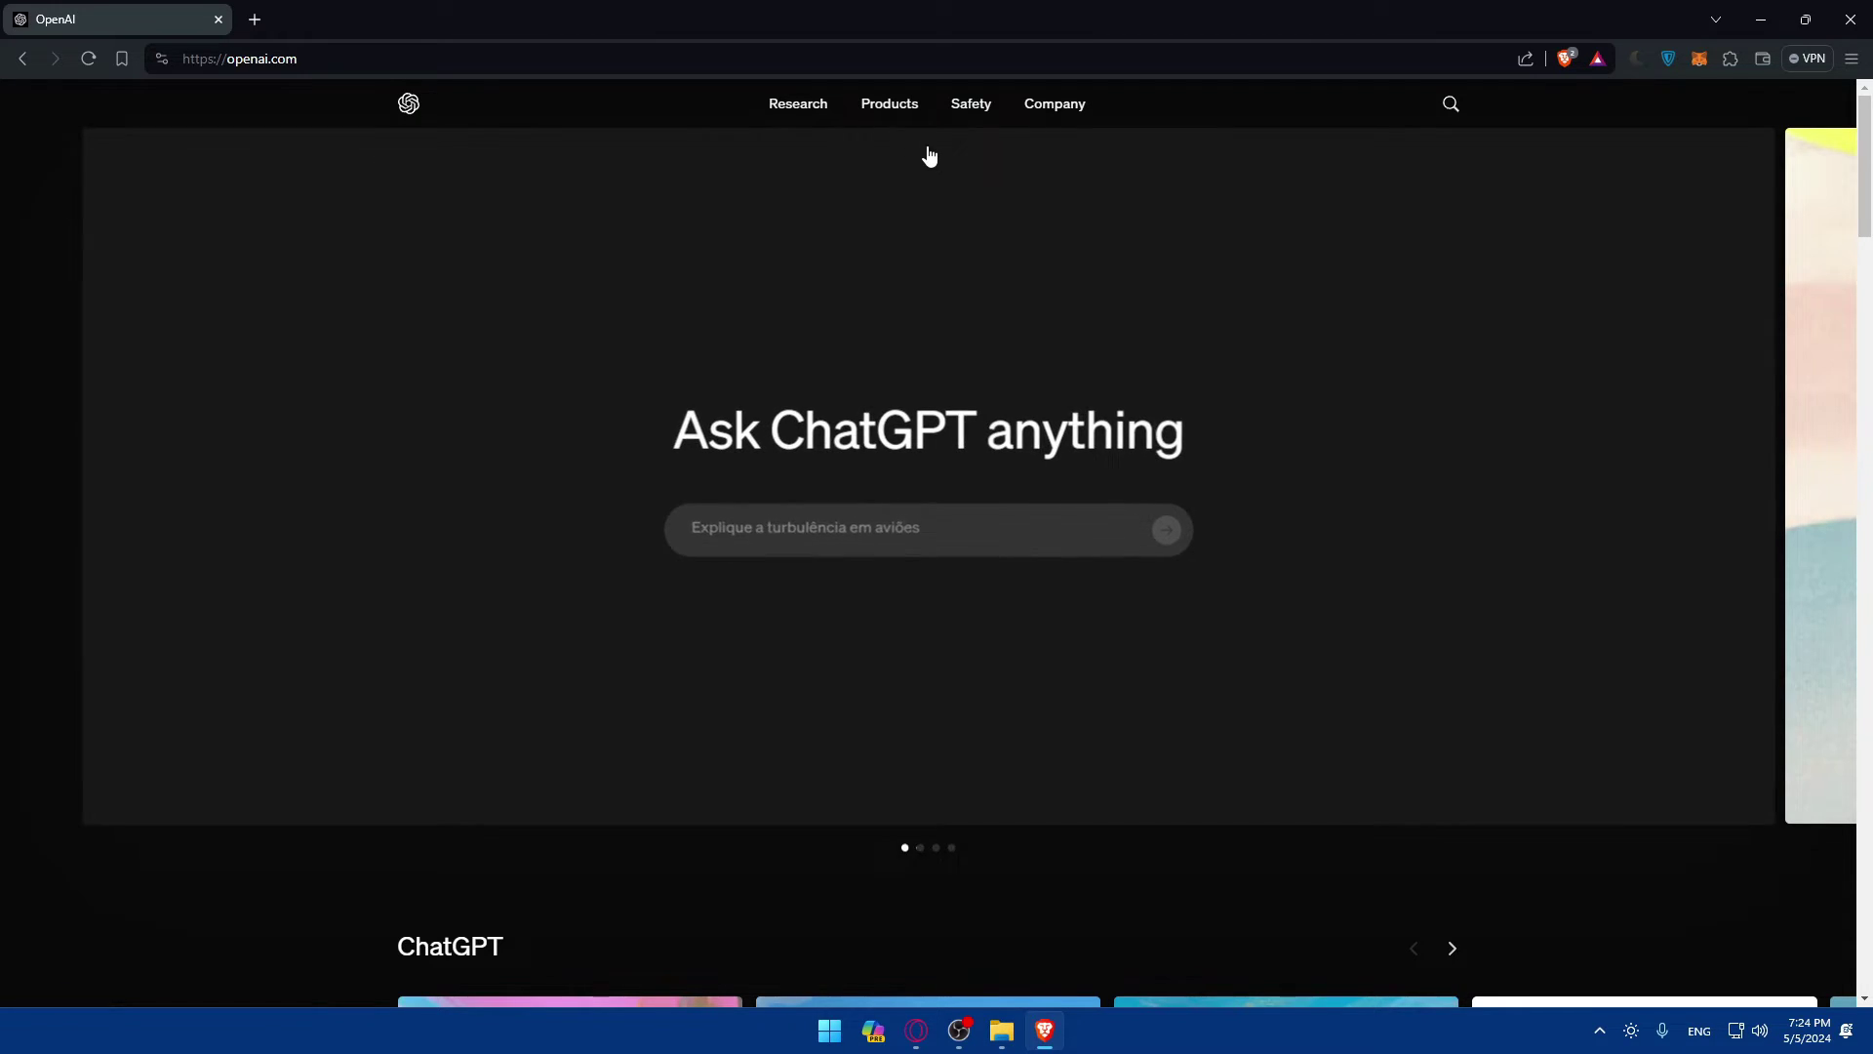
scroll(929, 156, down, 15)
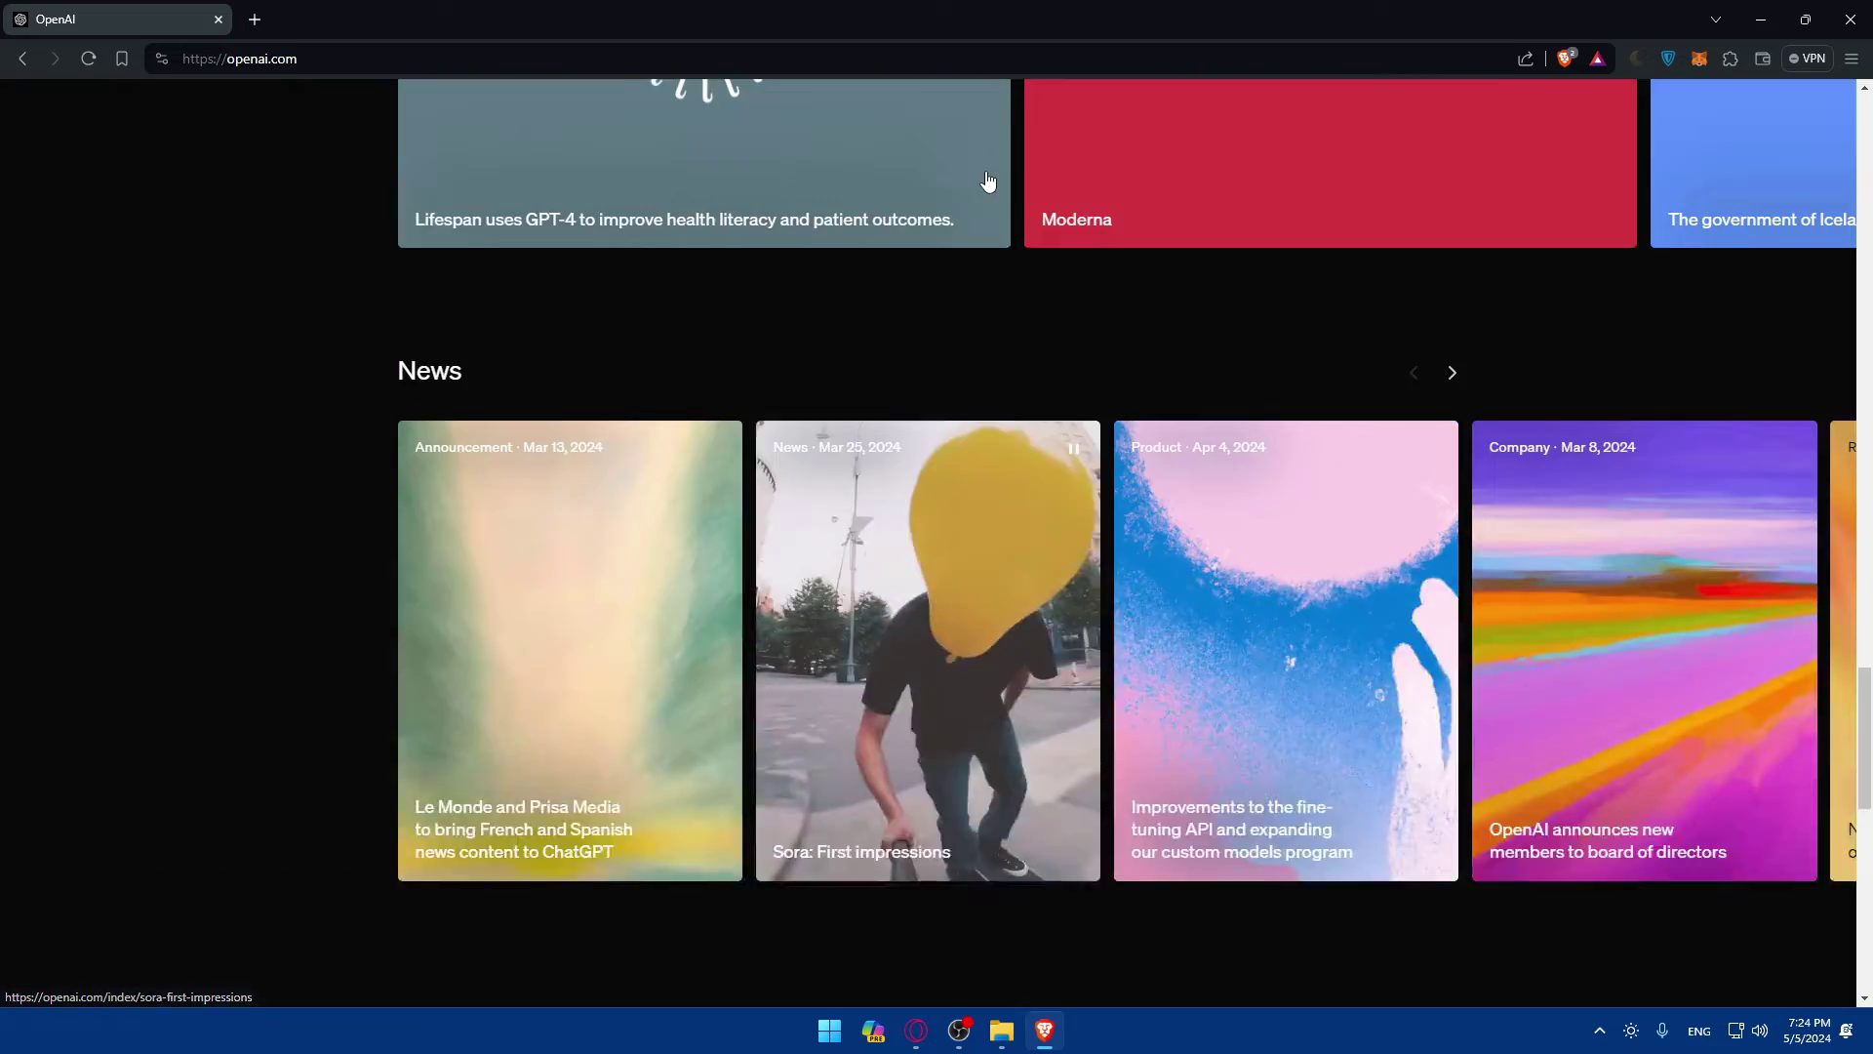
scroll(988, 180, down, 15)
scroll(987, 181, up, 15)
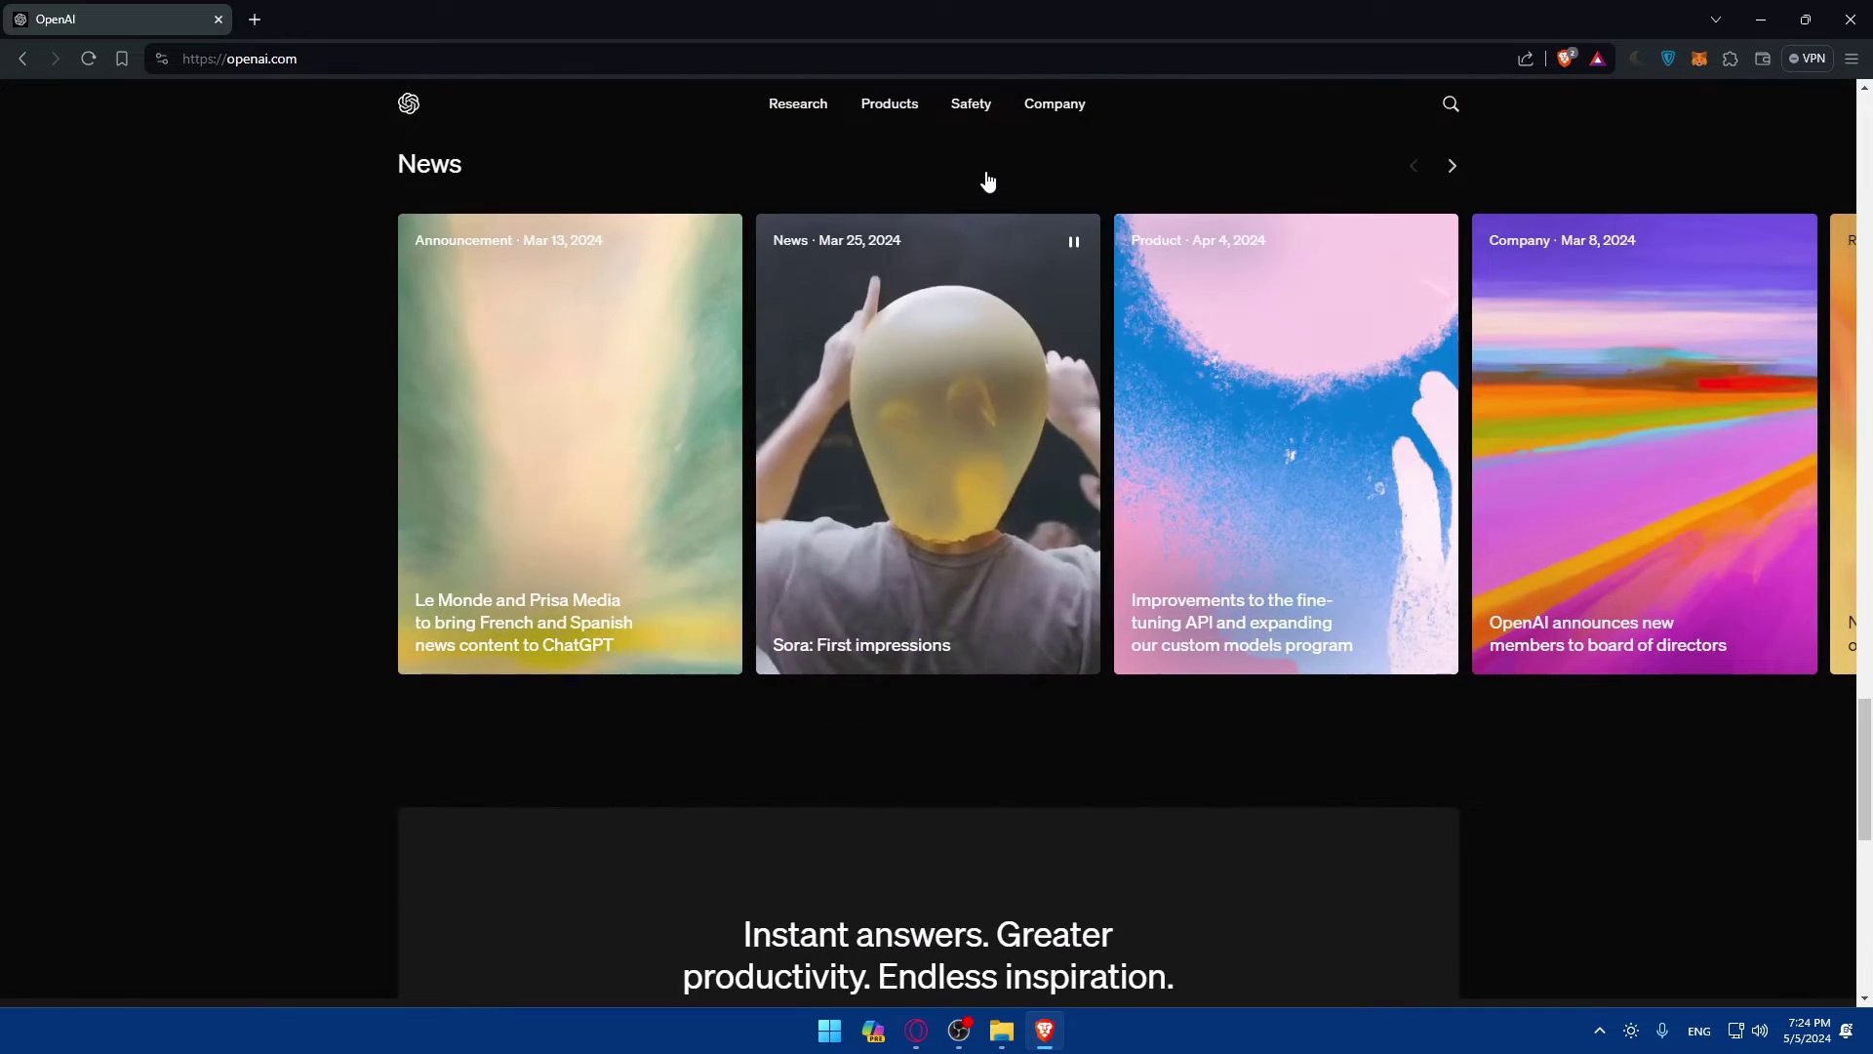
scroll(987, 180, up, 15)
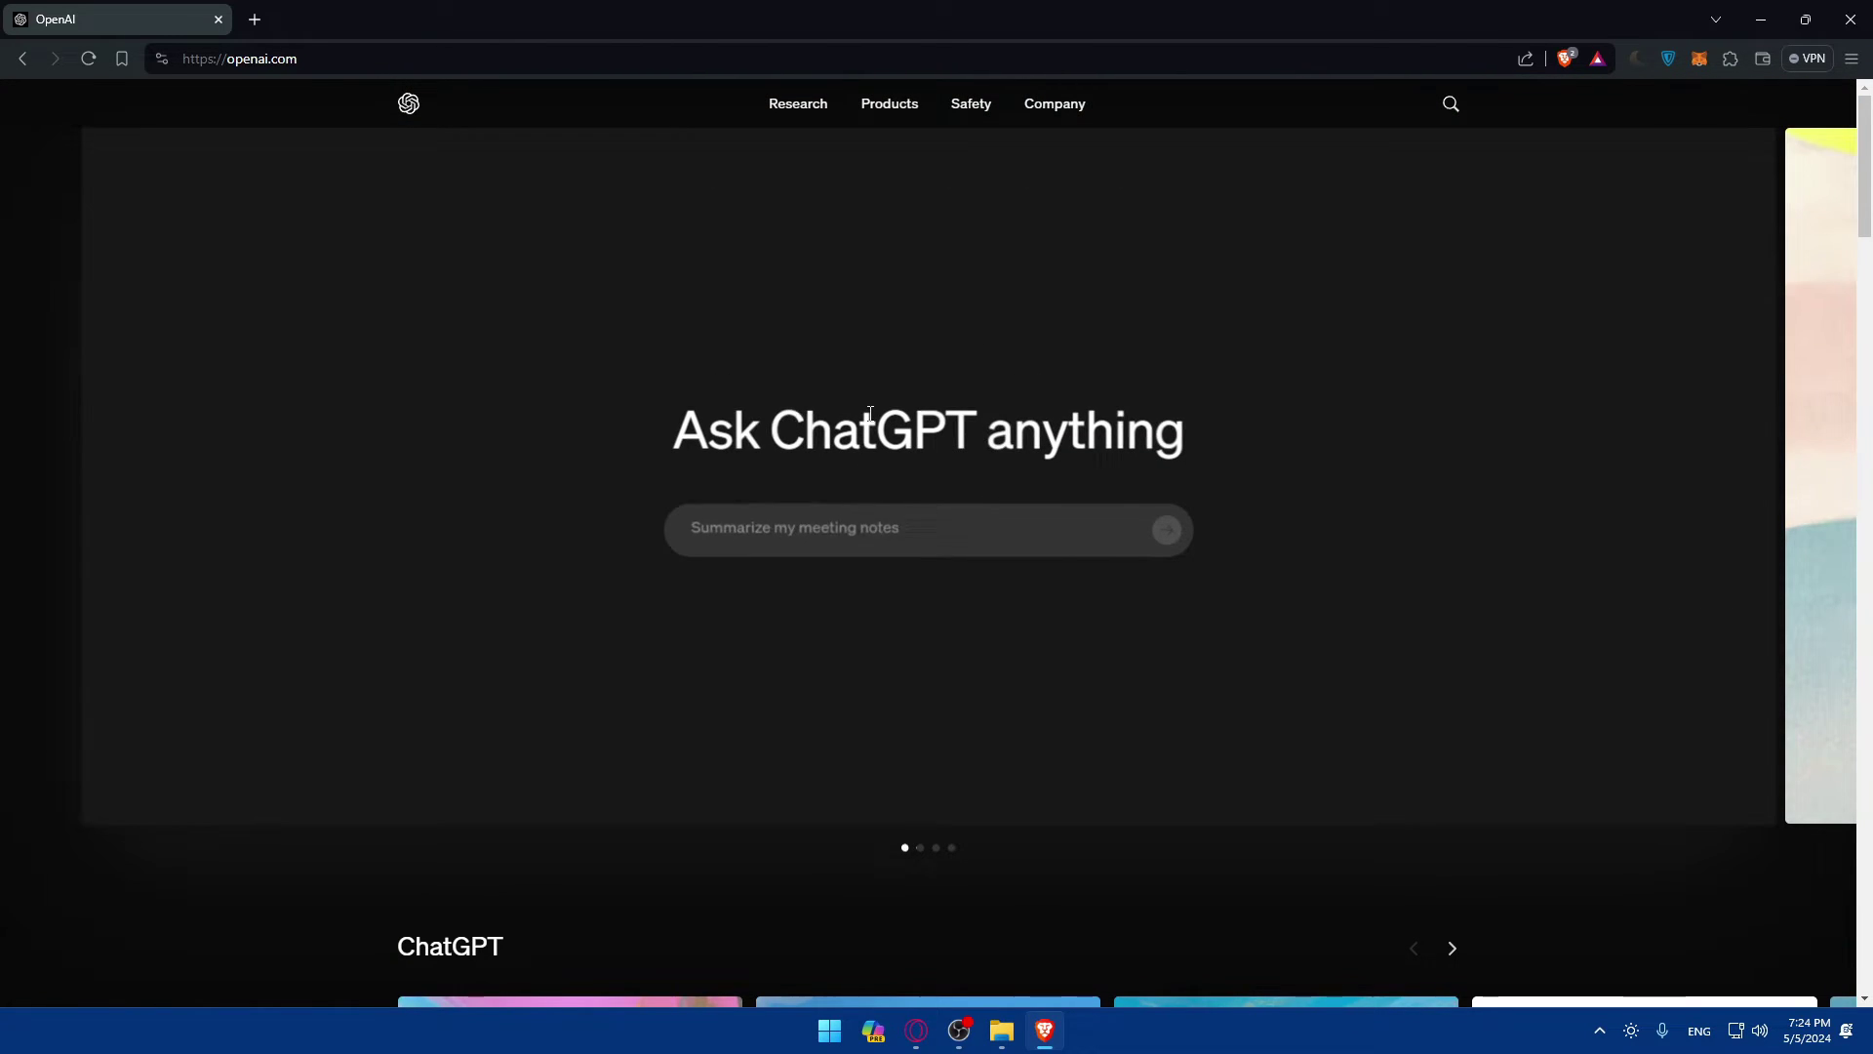
Step: In a new ChatGPT tab, send 'hello', then ask 'i want to get open ai api key'
click(1150, 541)
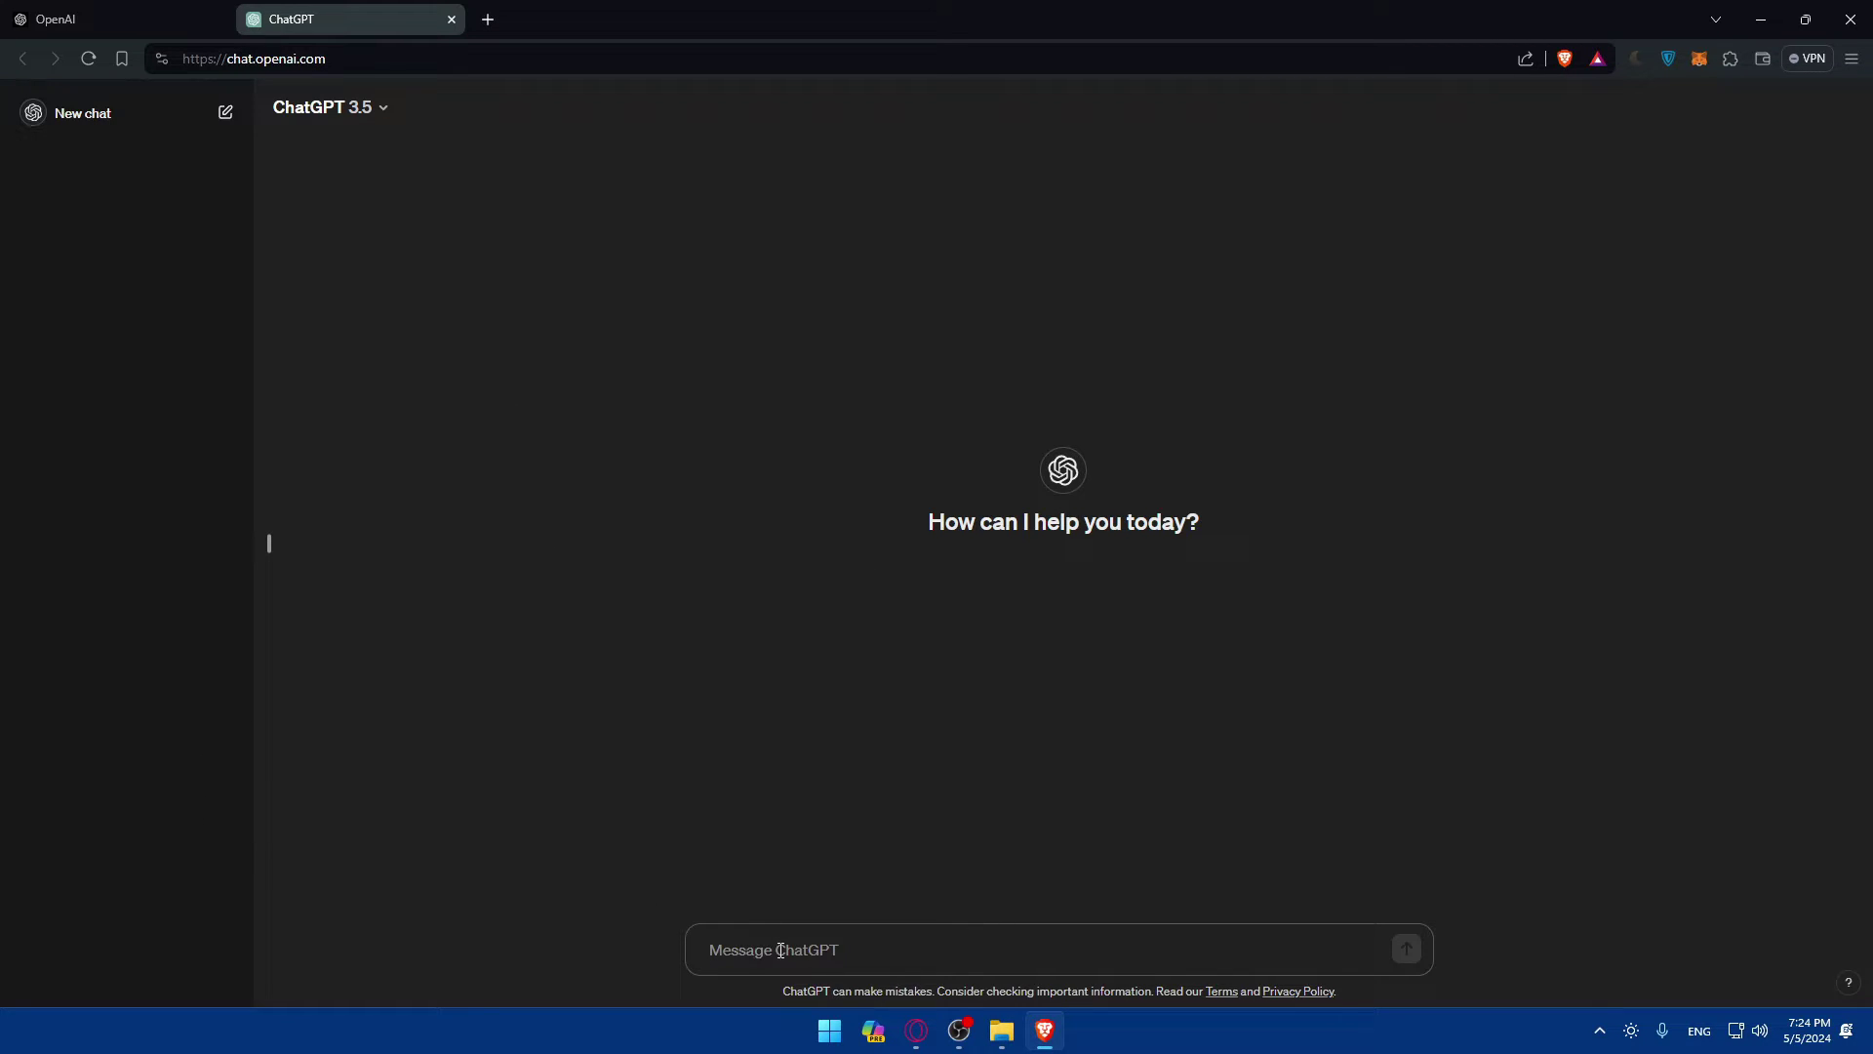
text(hello)
key(Return)
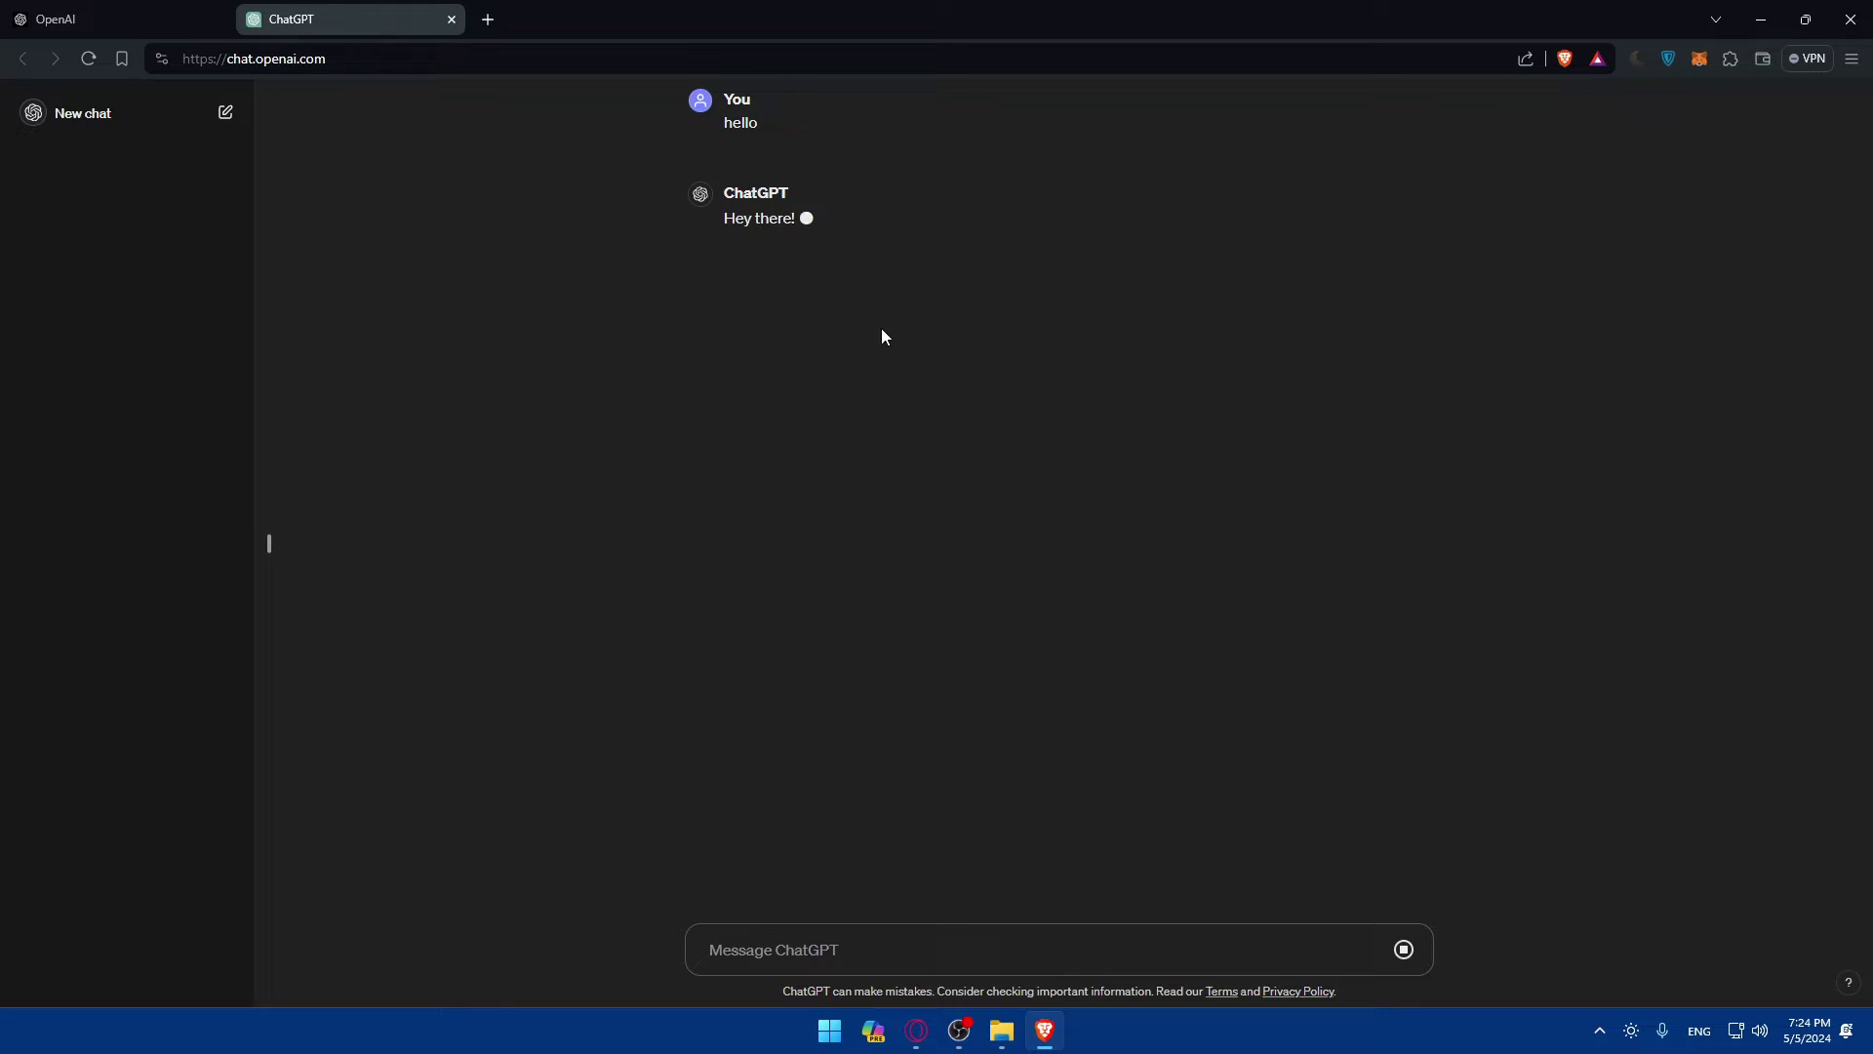
text(h)
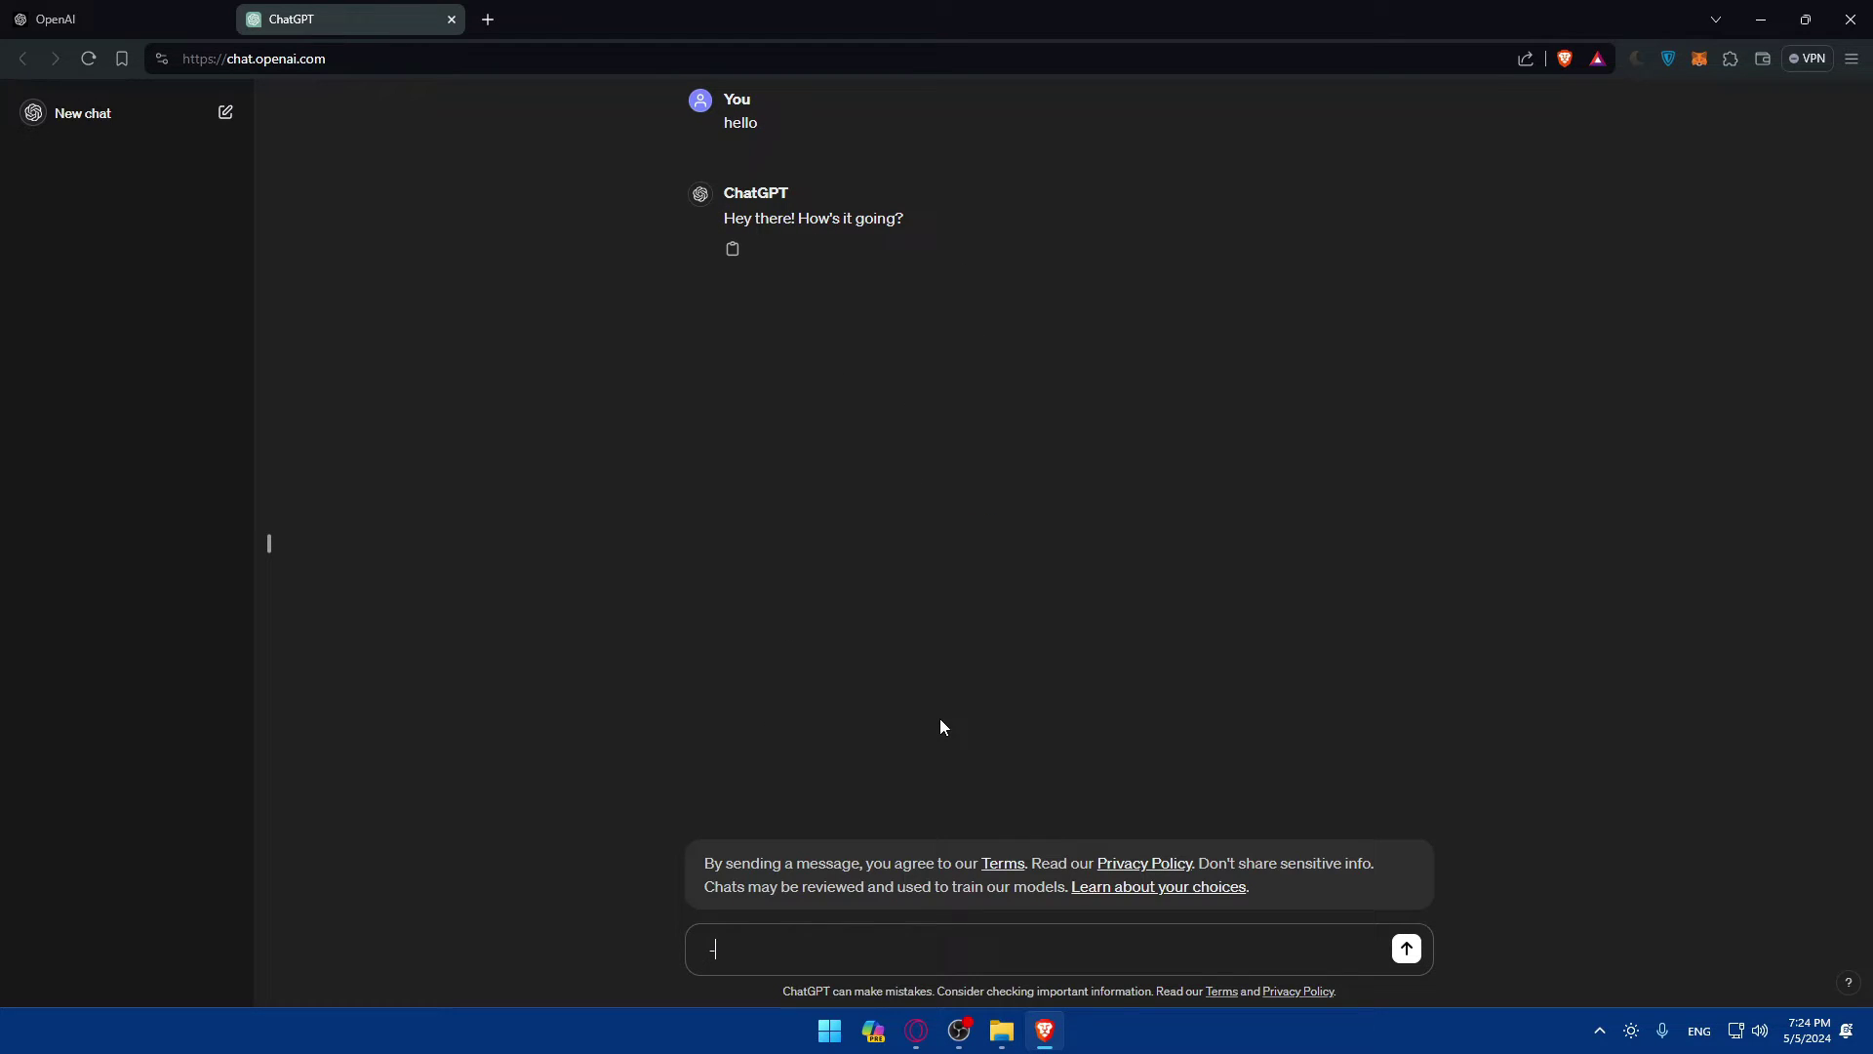
key(BackSpace)
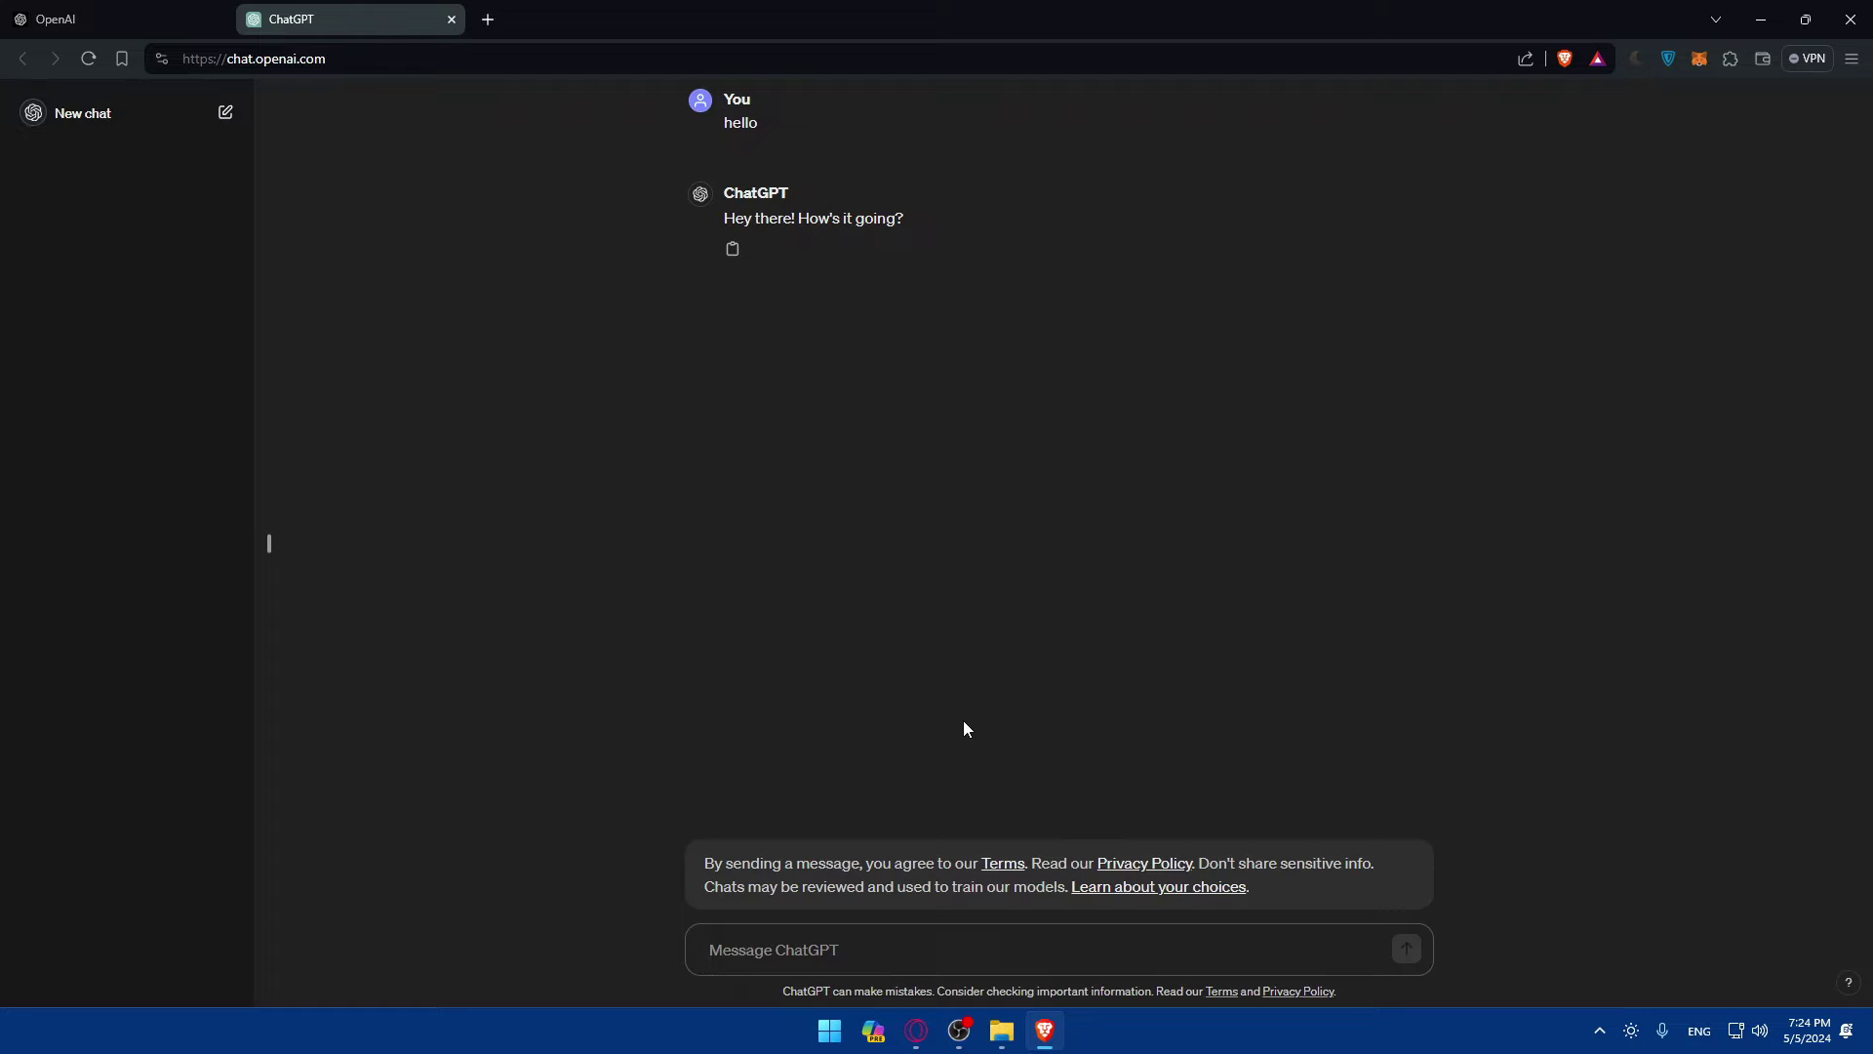
text(i want to get open ai api key)
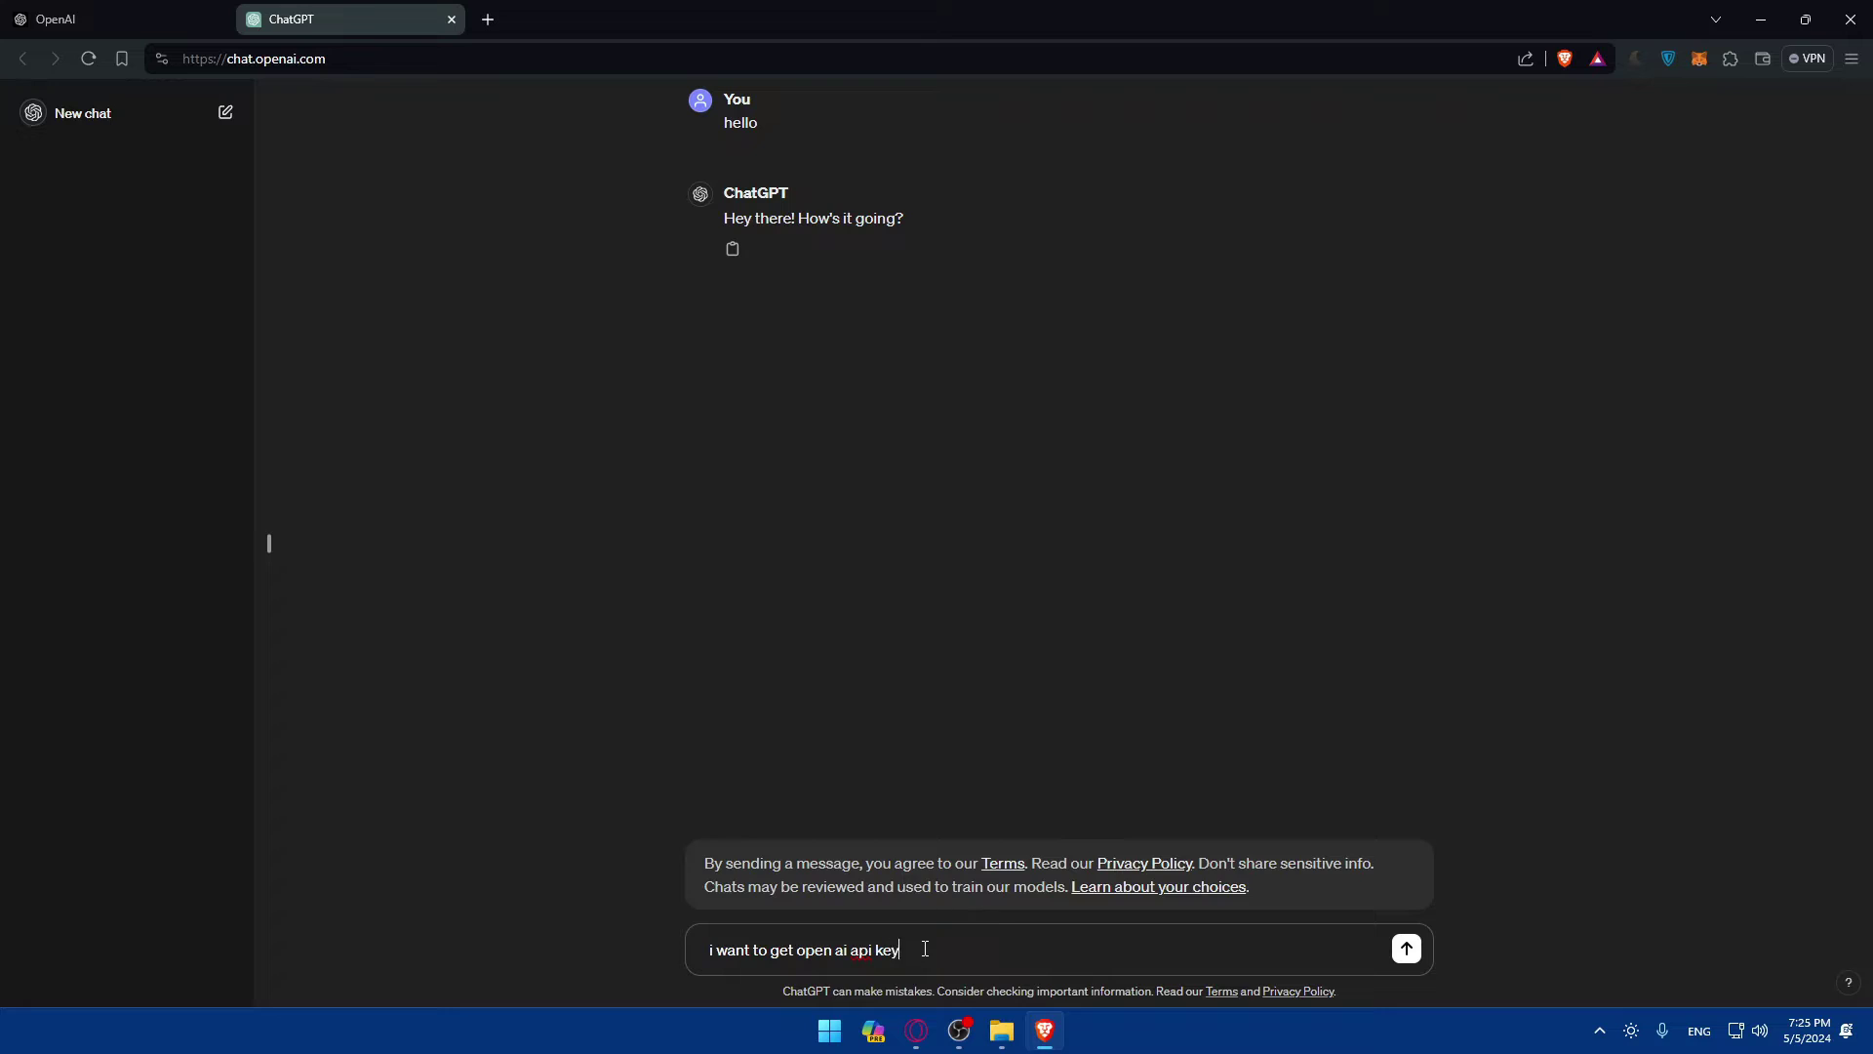
key(Return)
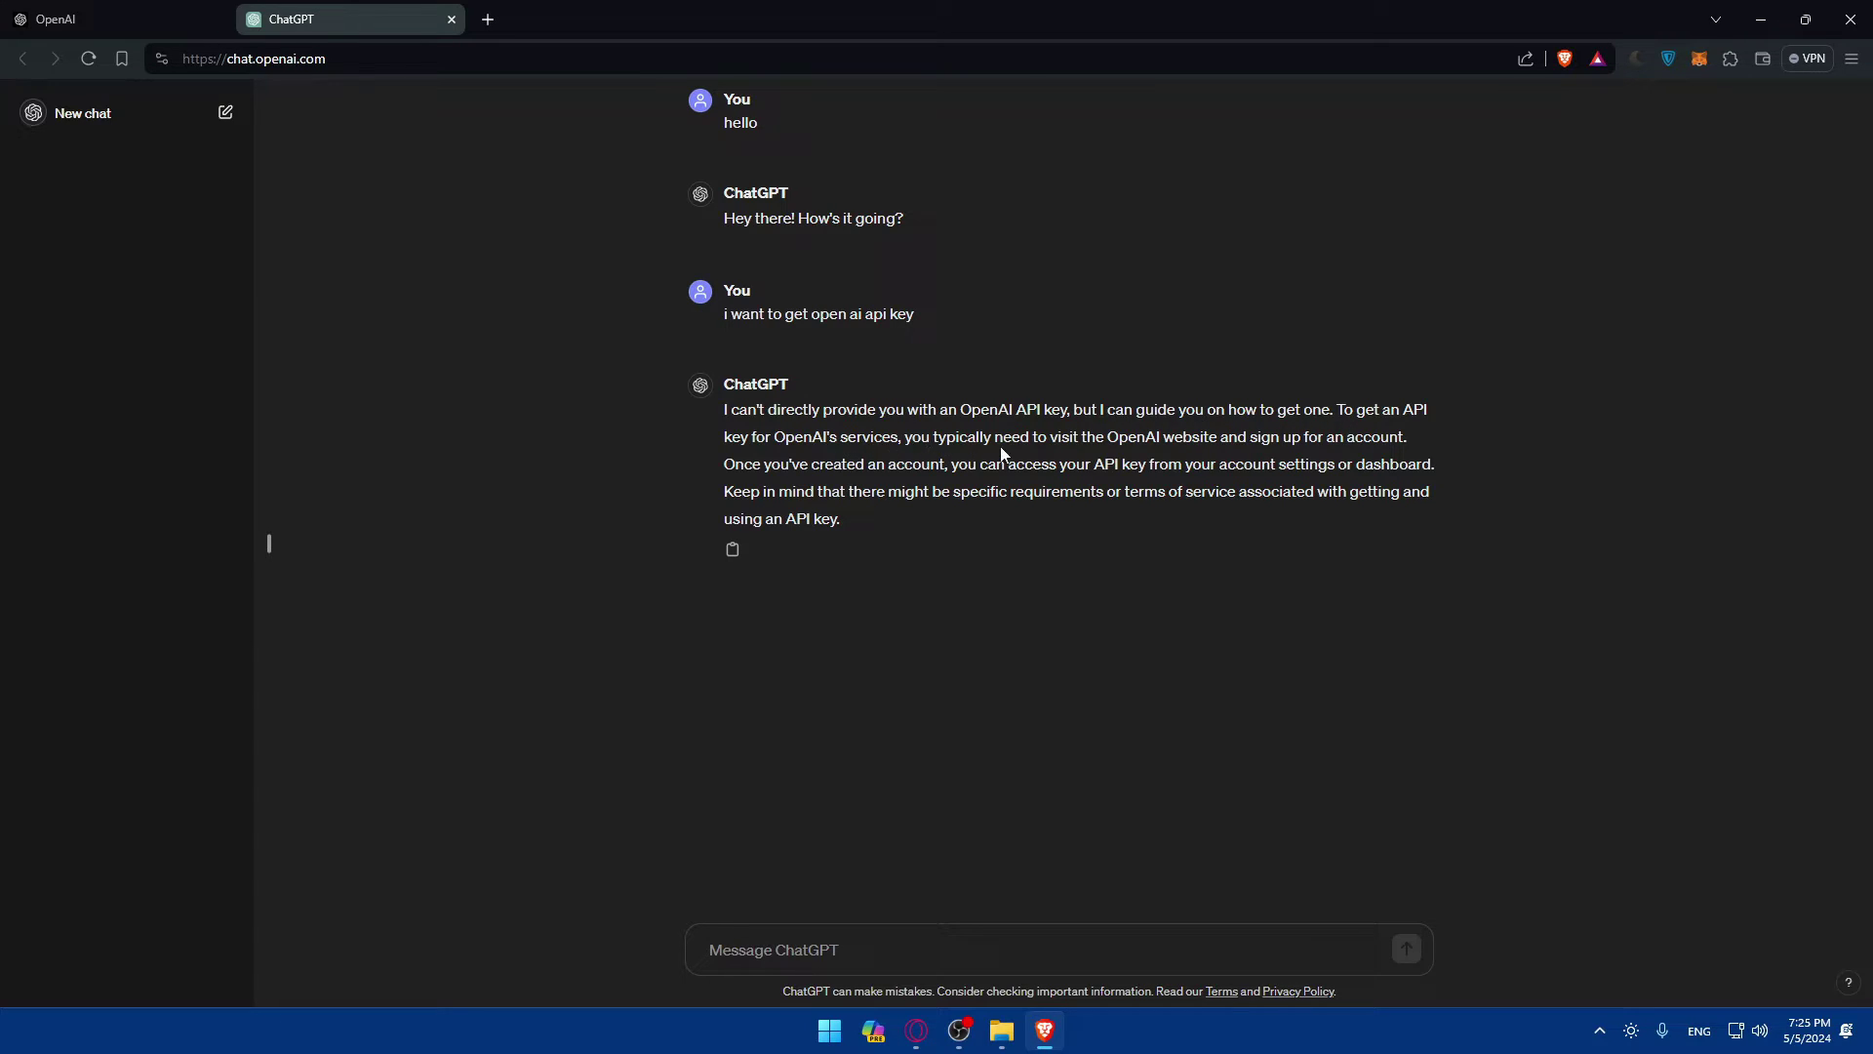
Step: Switch to the OpenAI tab and back to ChatGPT, then try Sign up and Log in
click(59, 18)
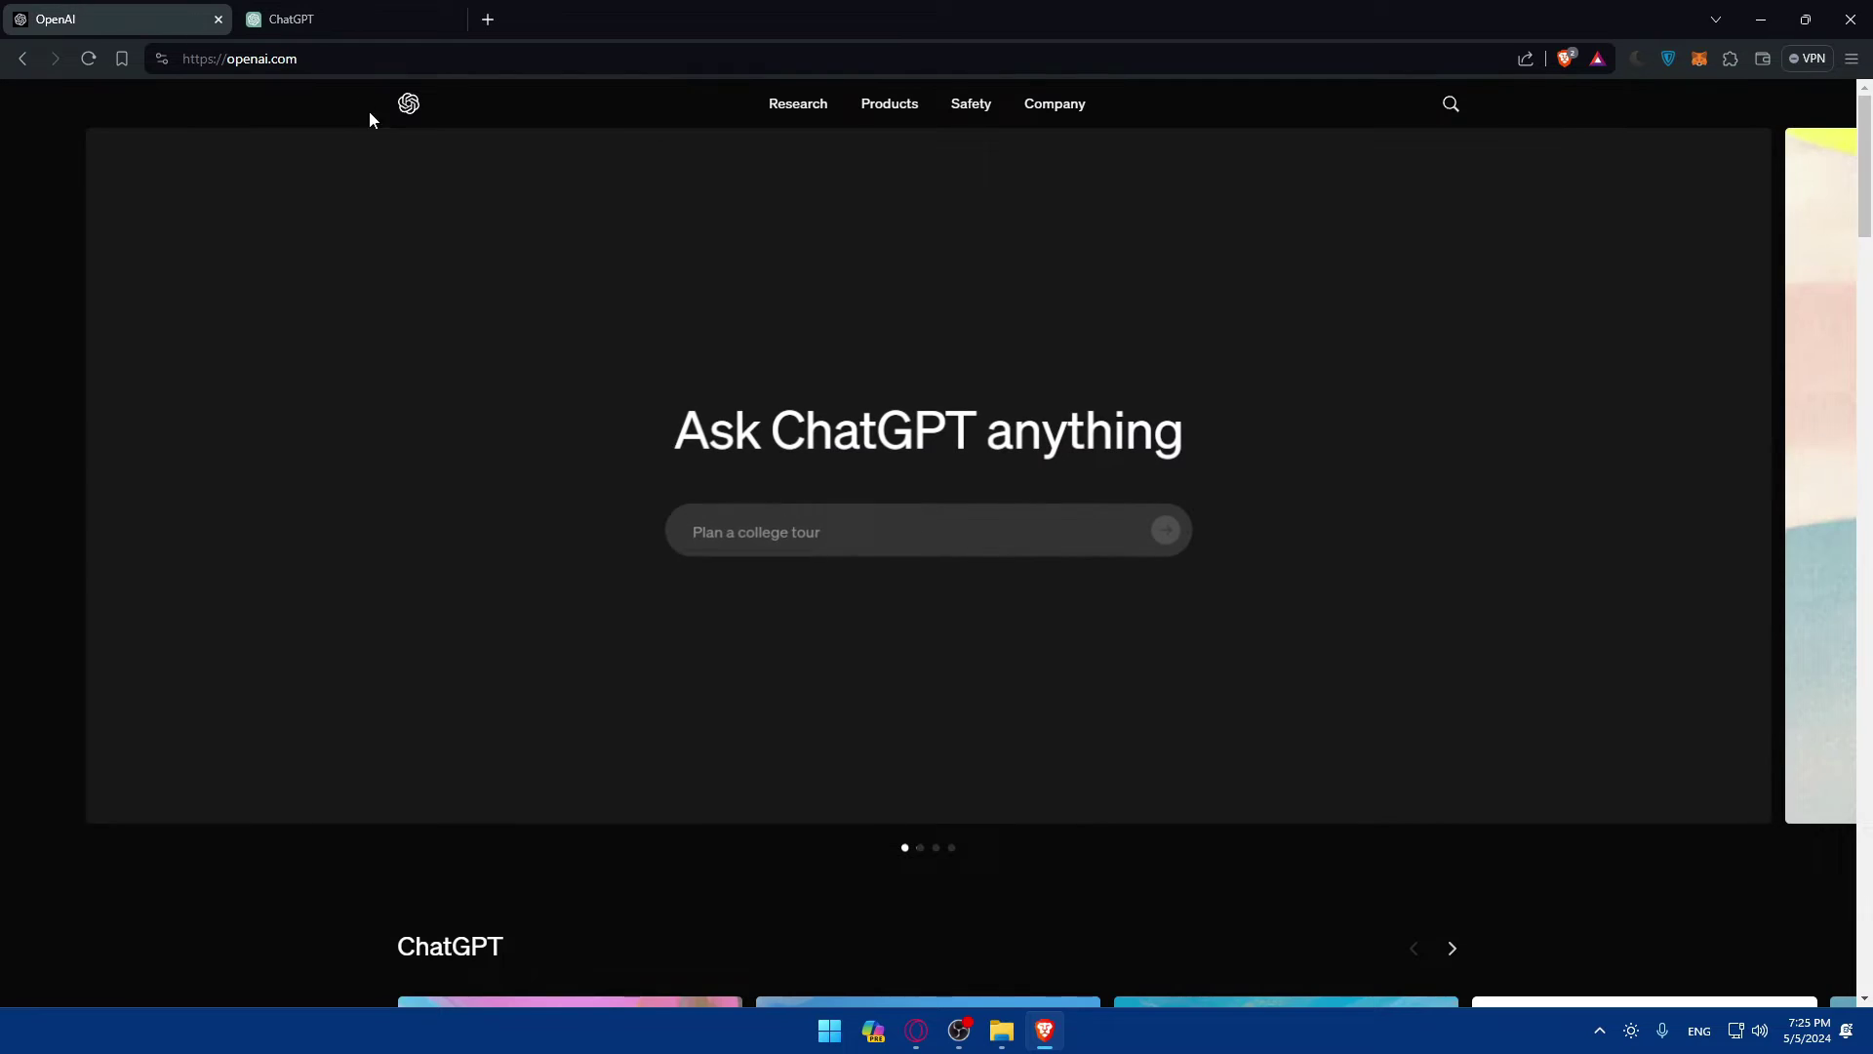
click(353, 13)
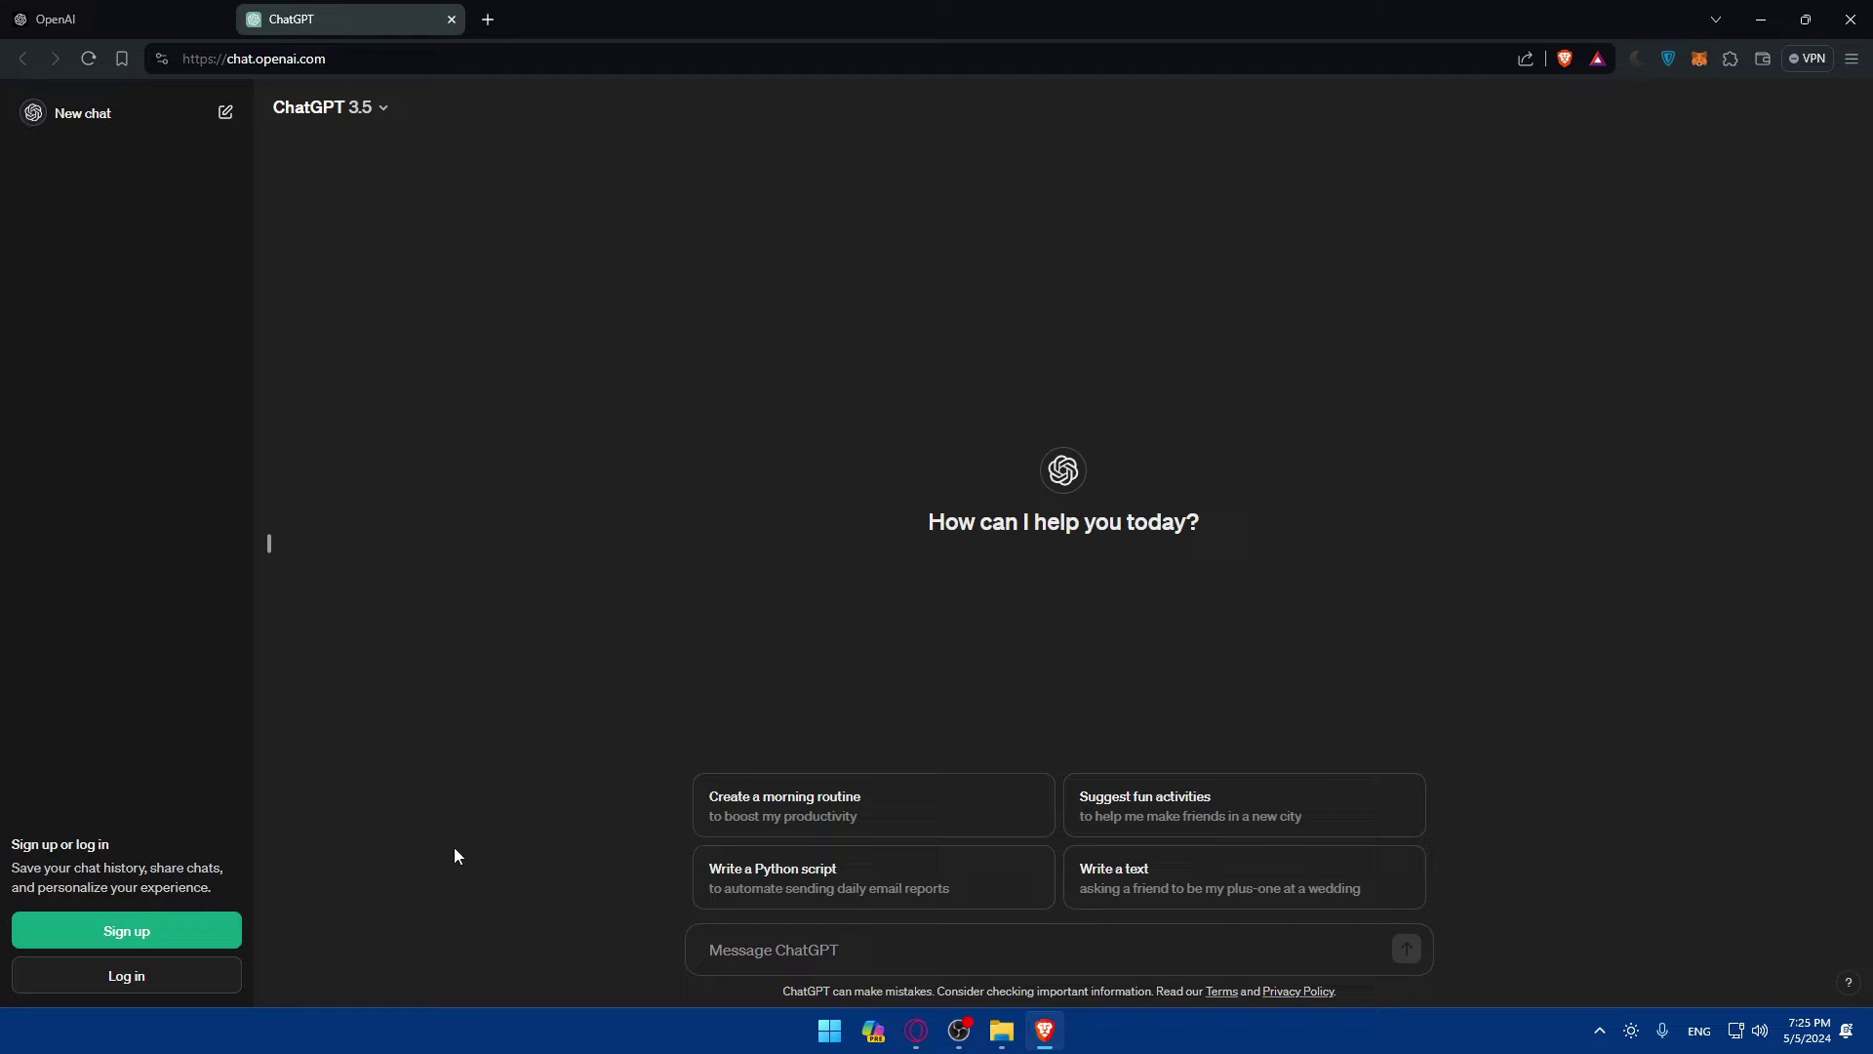
click(135, 937)
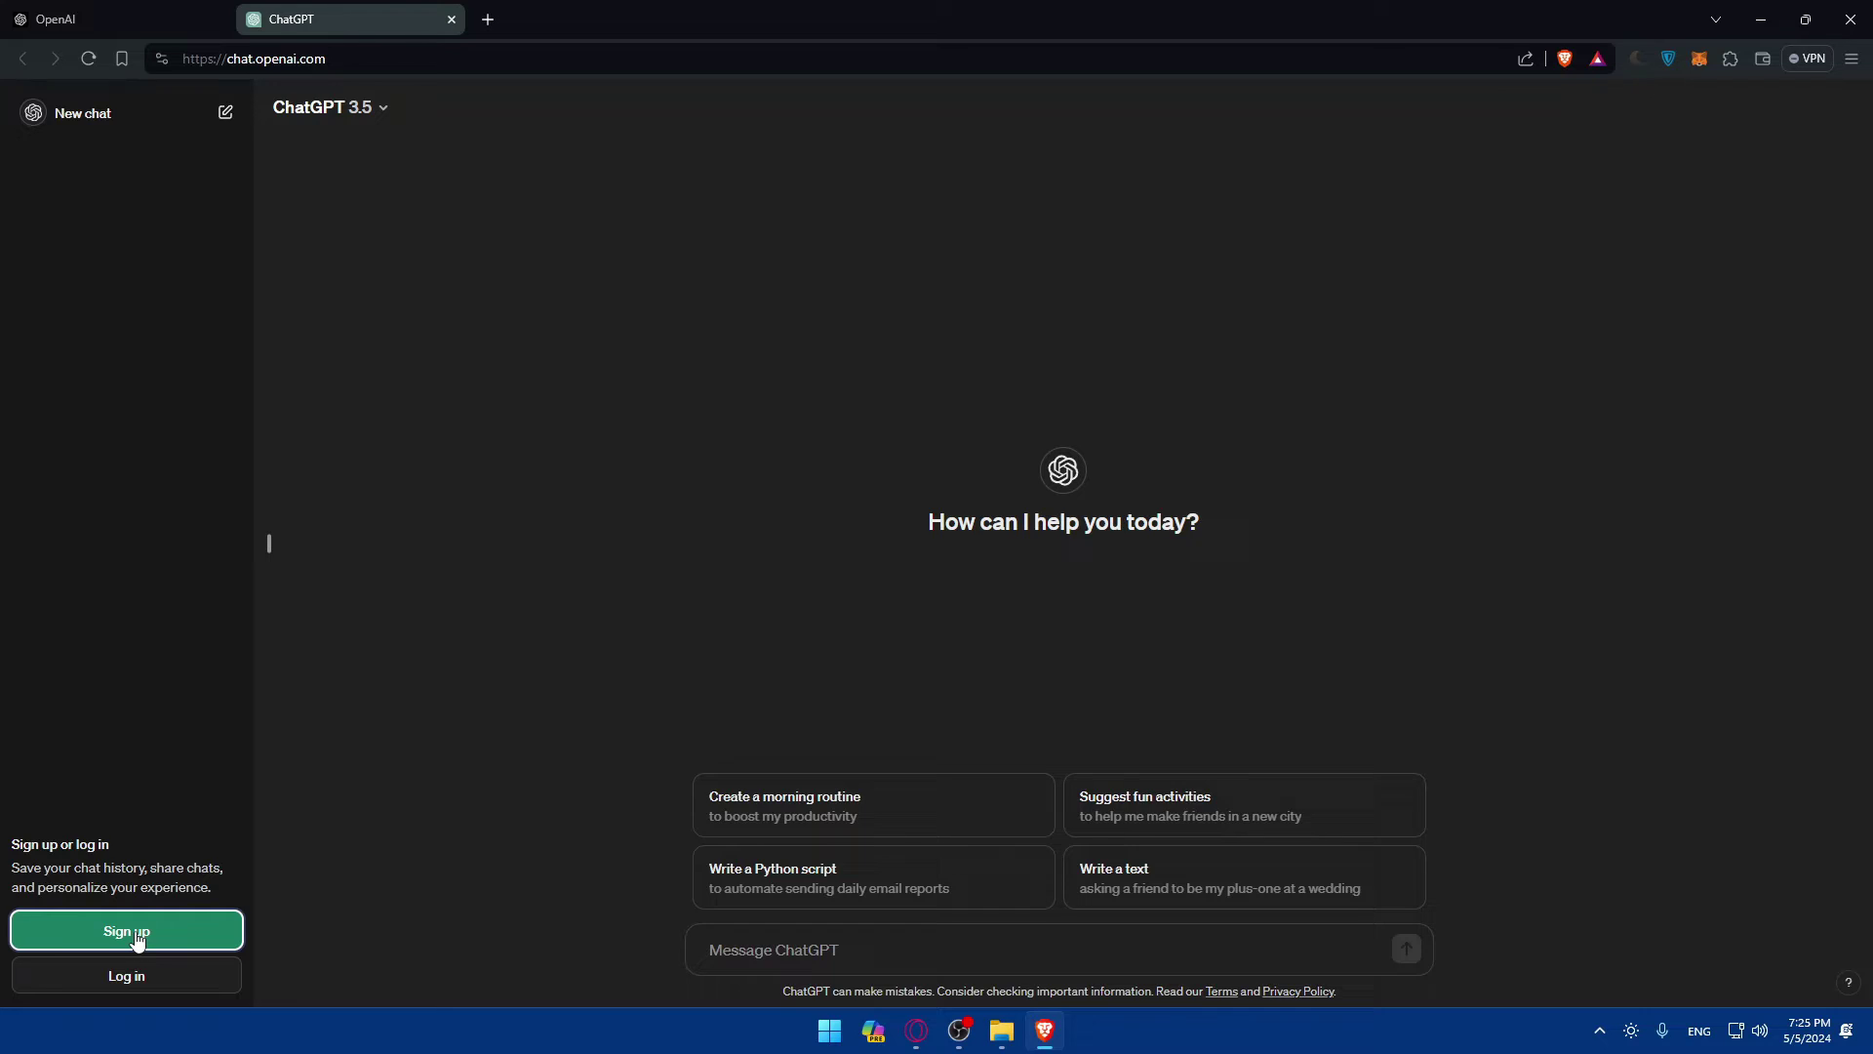
click(156, 991)
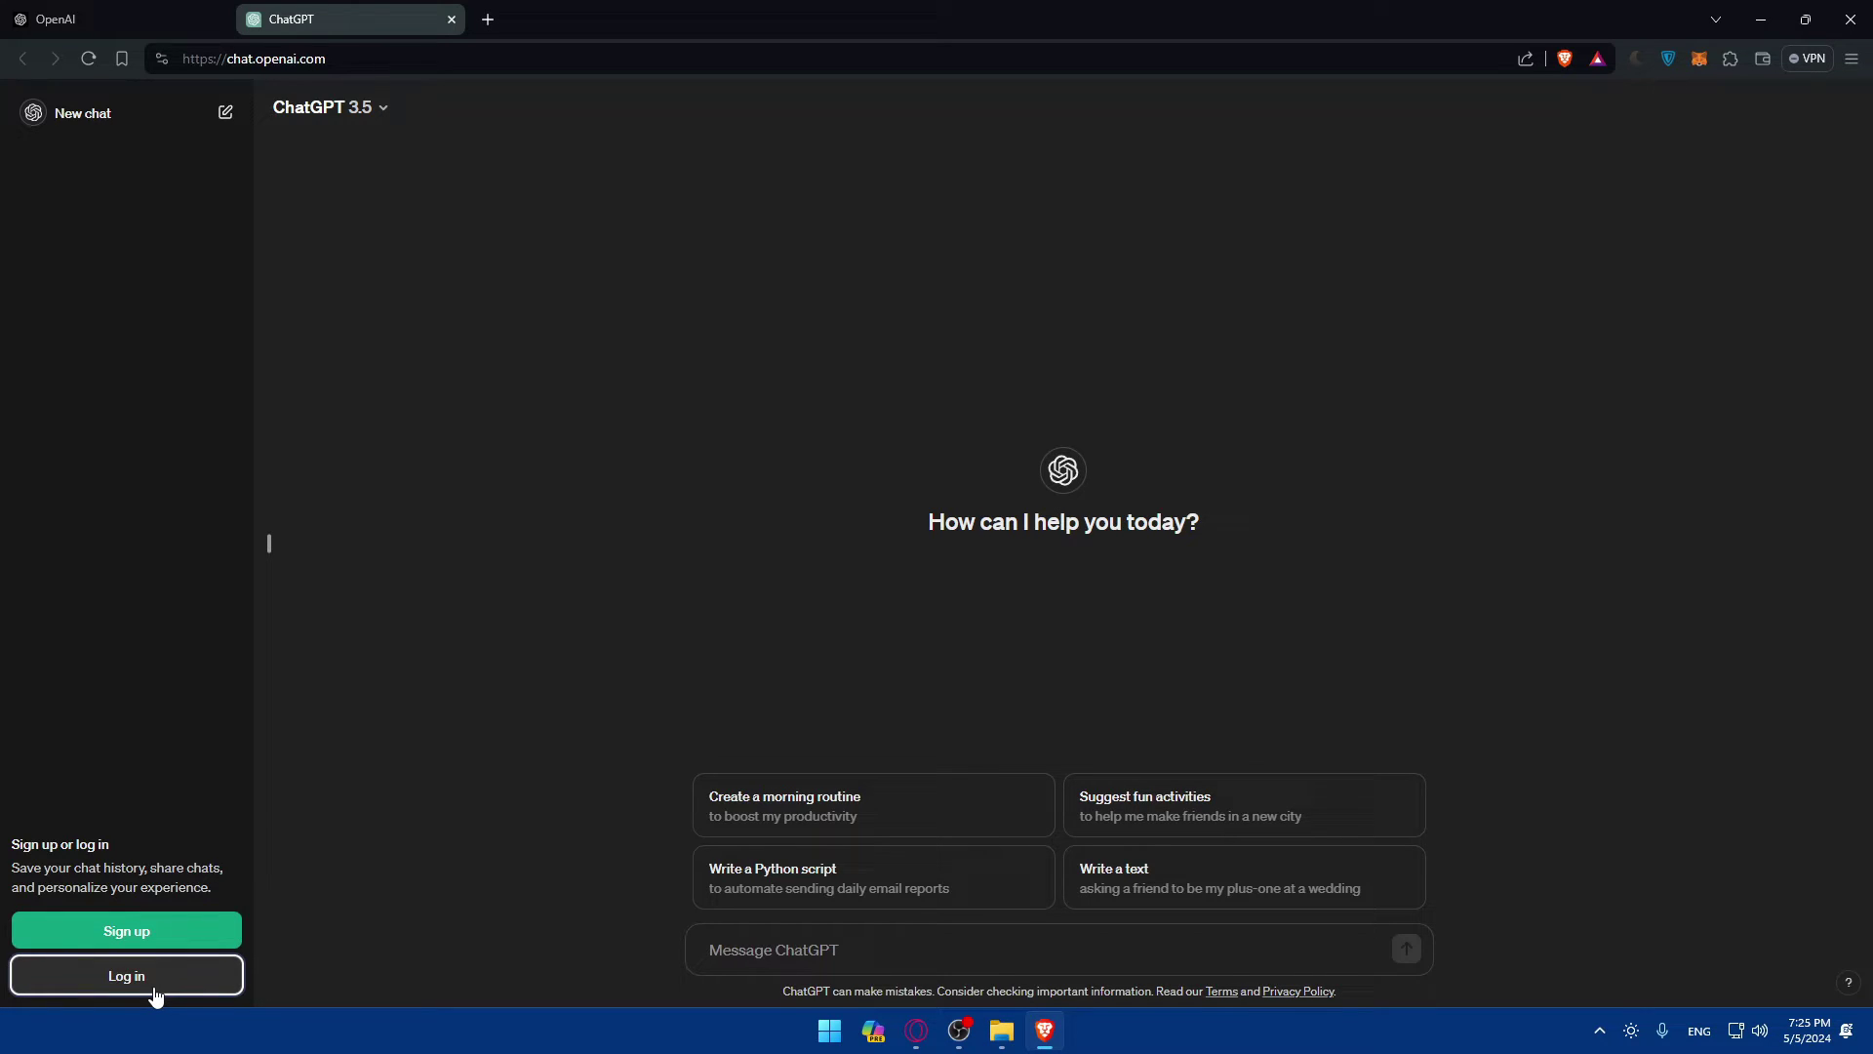
Step: Reload the OpenAI homepage and view the Research, OpenAI for Business and Introducing Sora slides
click(235, 17)
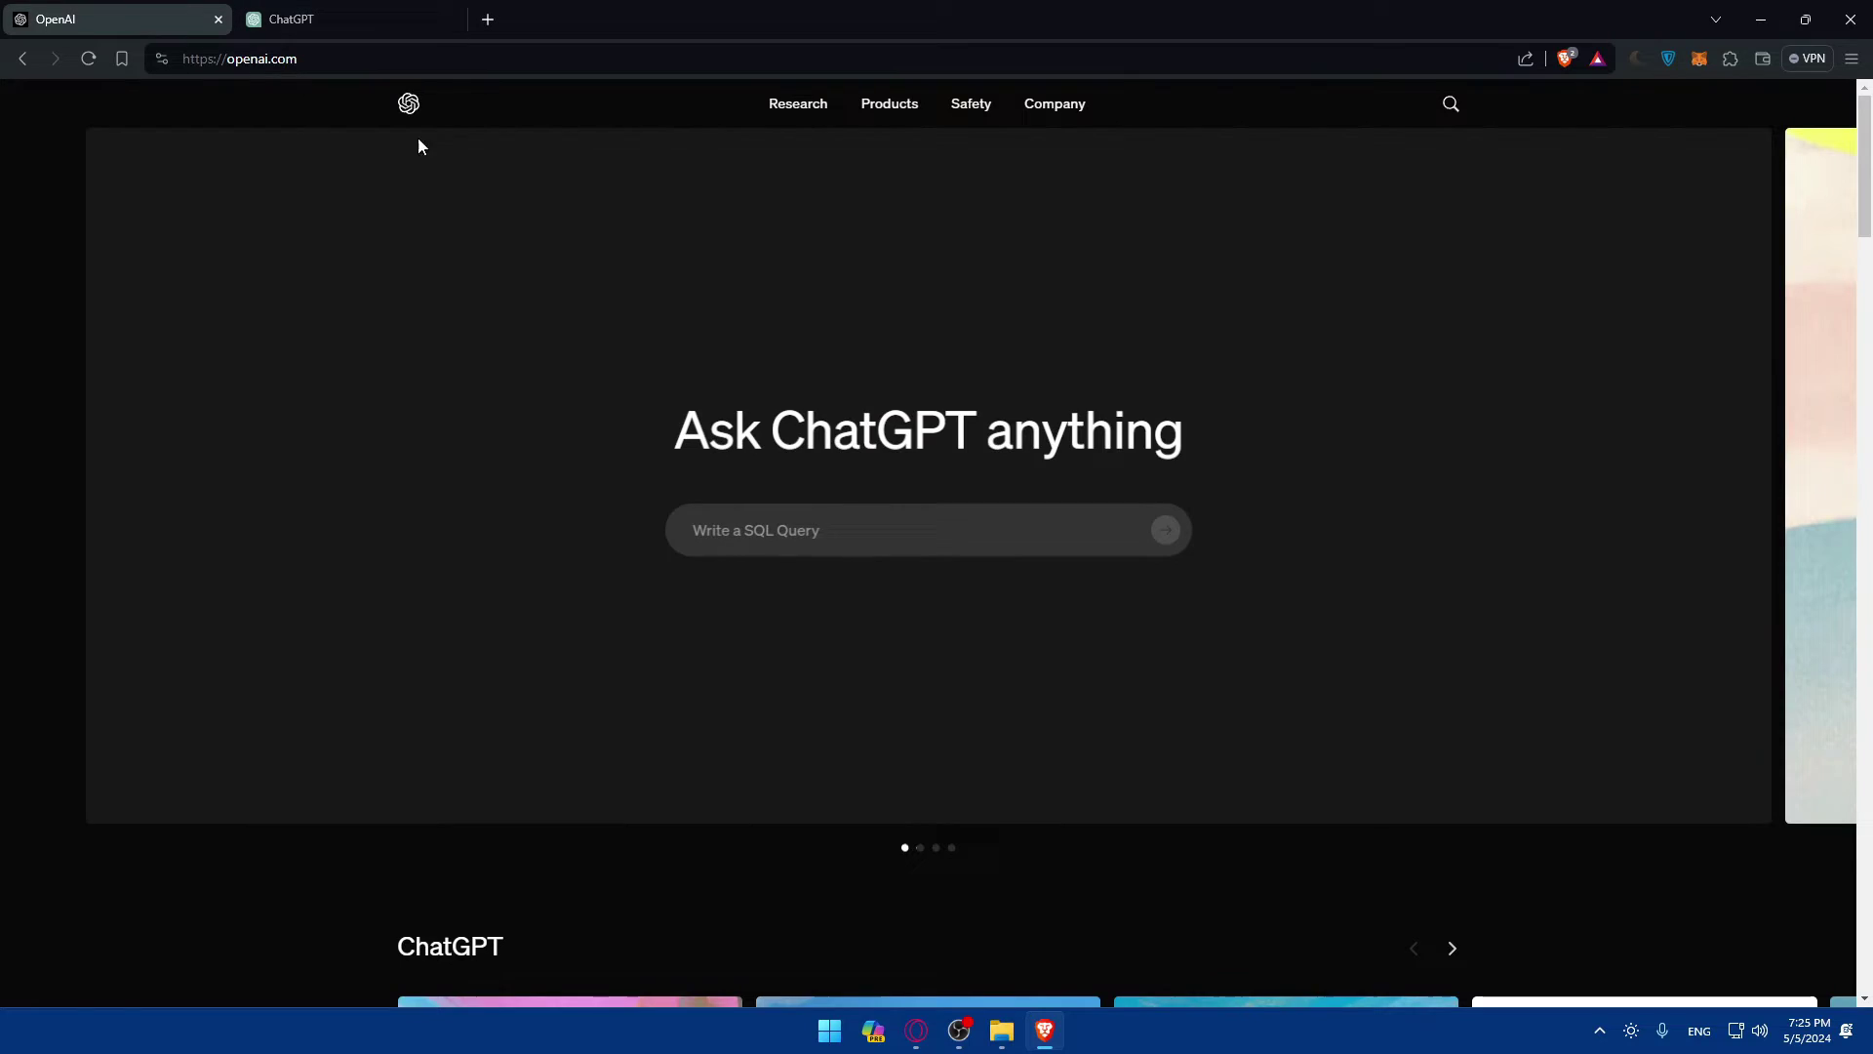
scroll(816, 313, down, 8)
scroll(781, 312, up, 8)
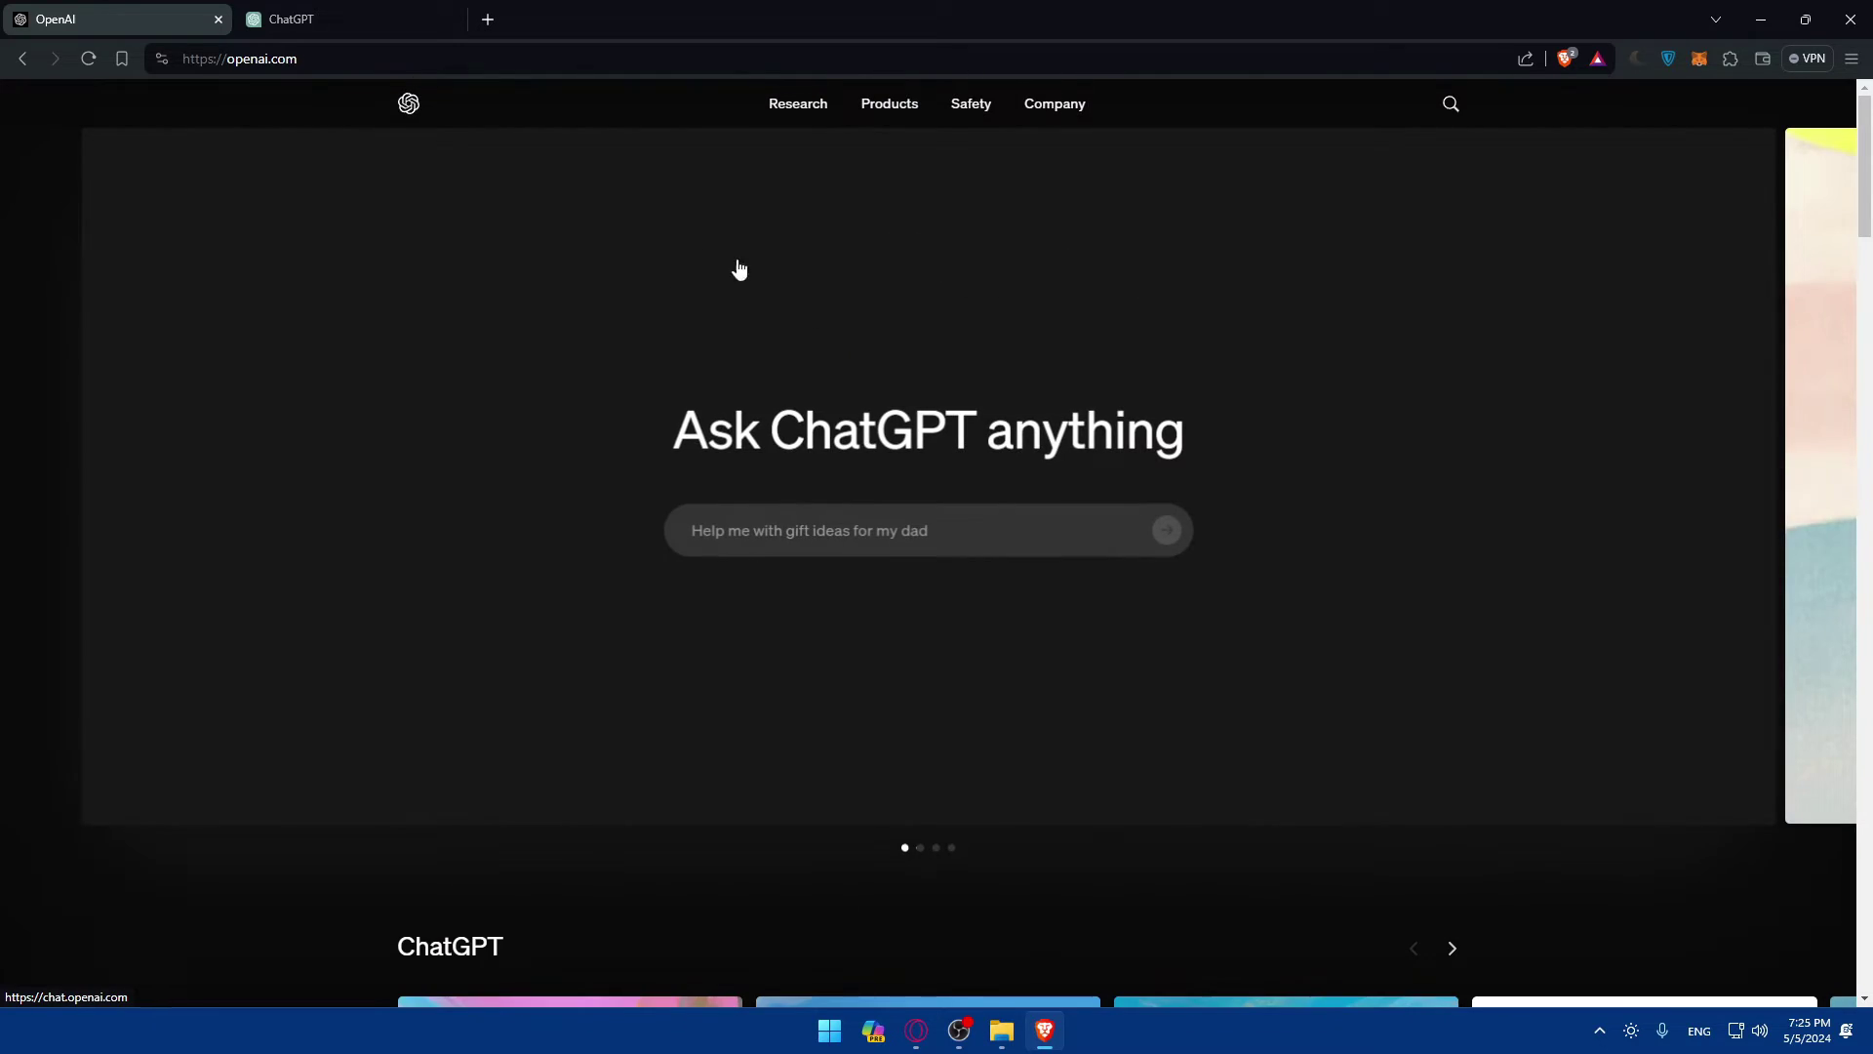
click(88, 58)
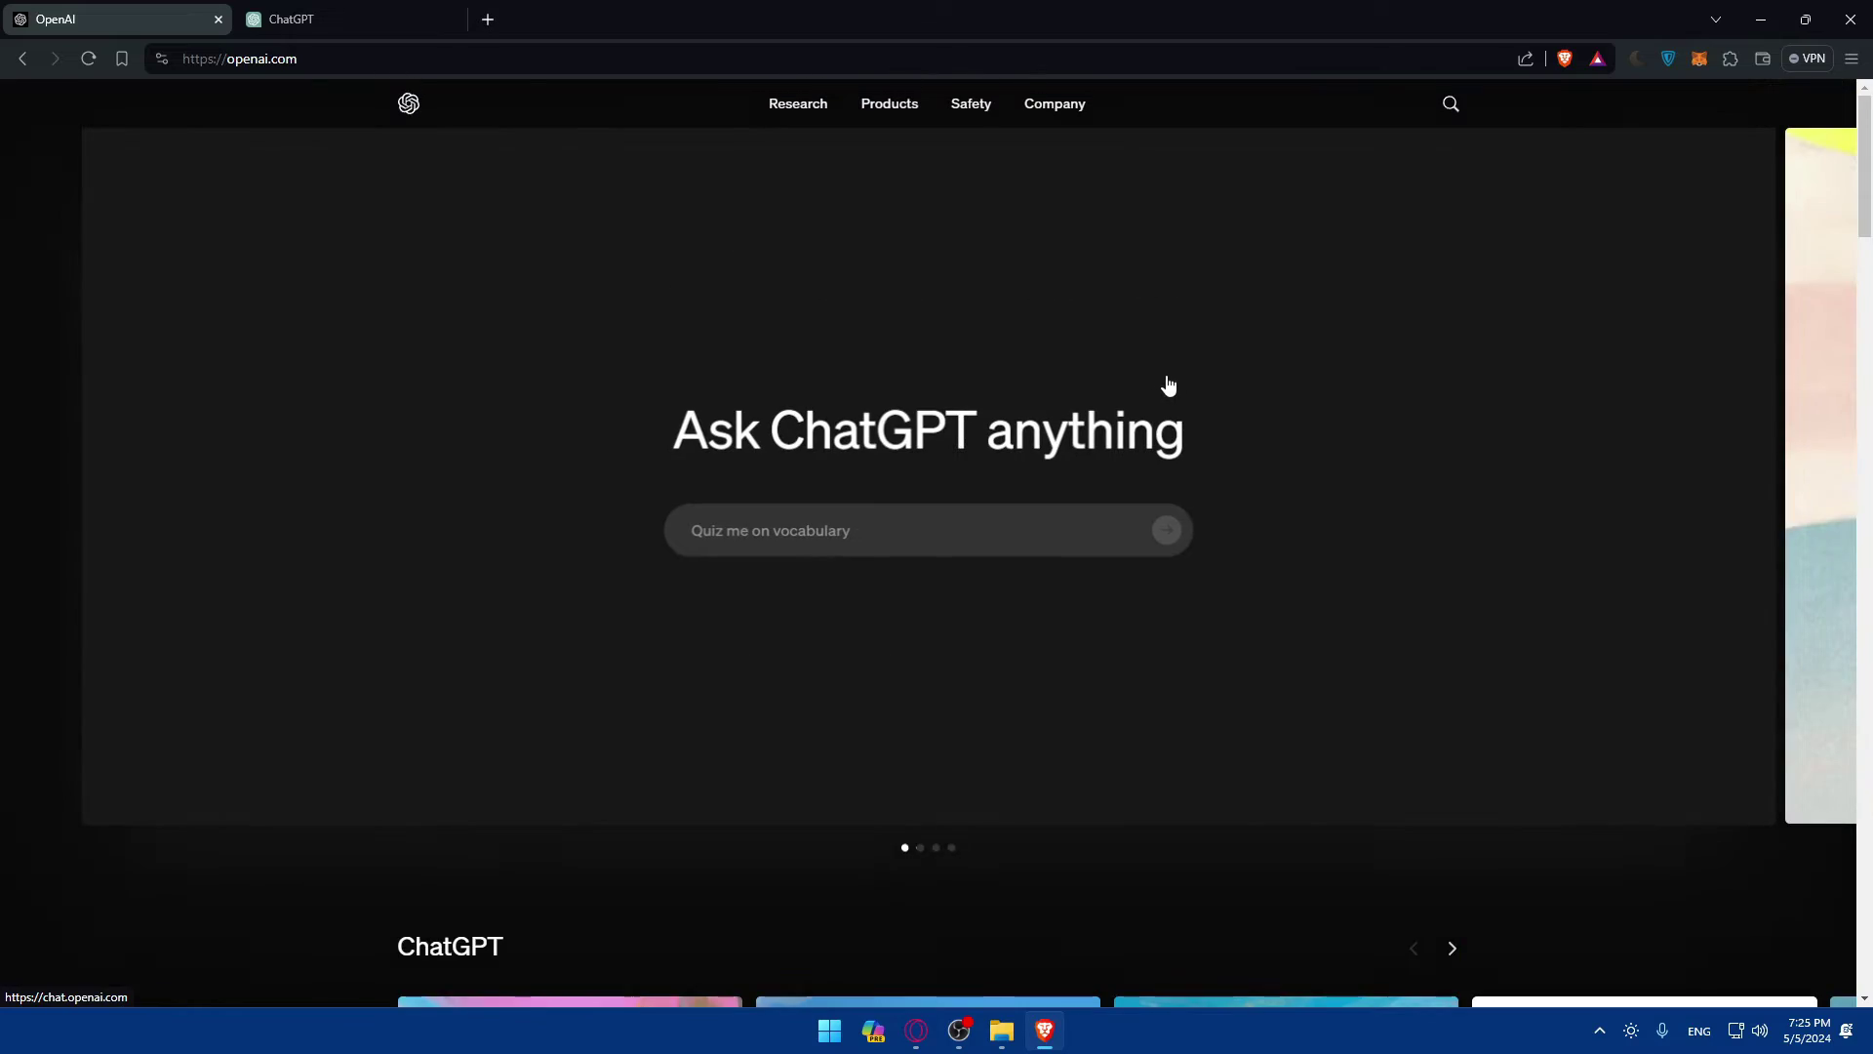
drag(1167, 384, 1298, 336)
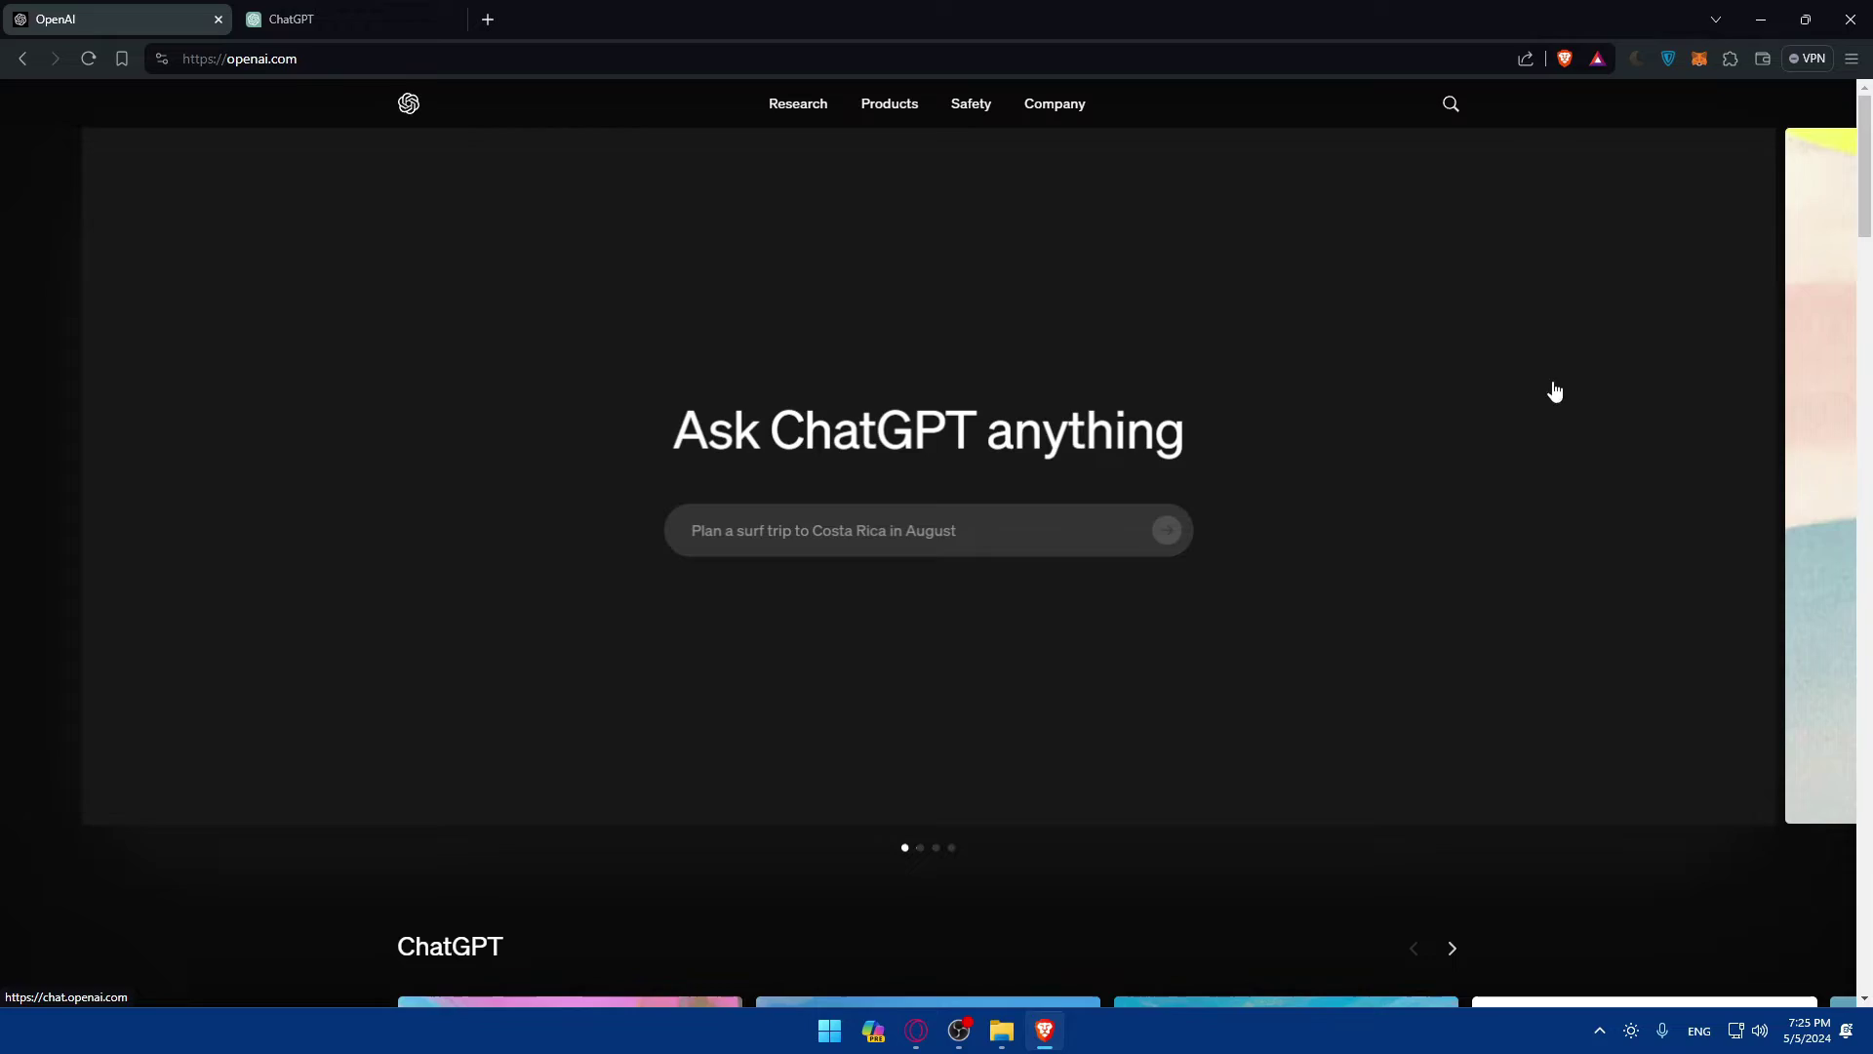
click(921, 848)
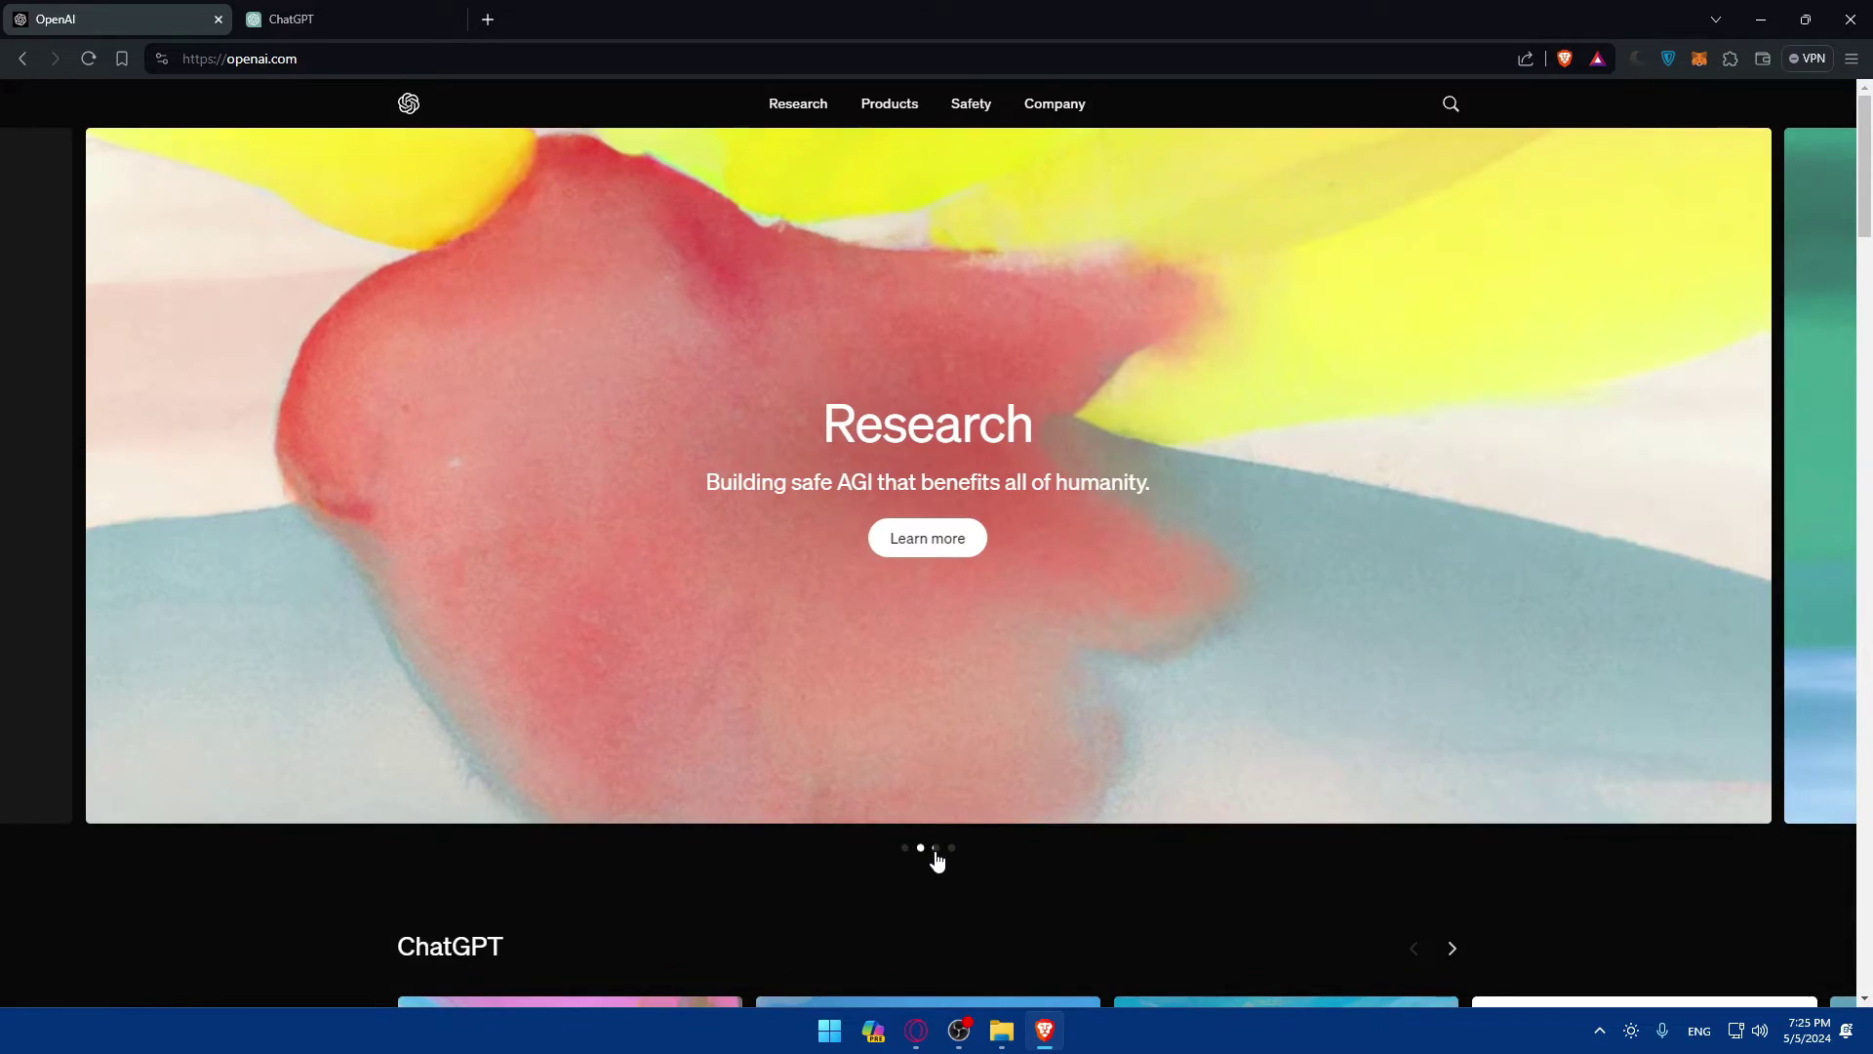
click(935, 849)
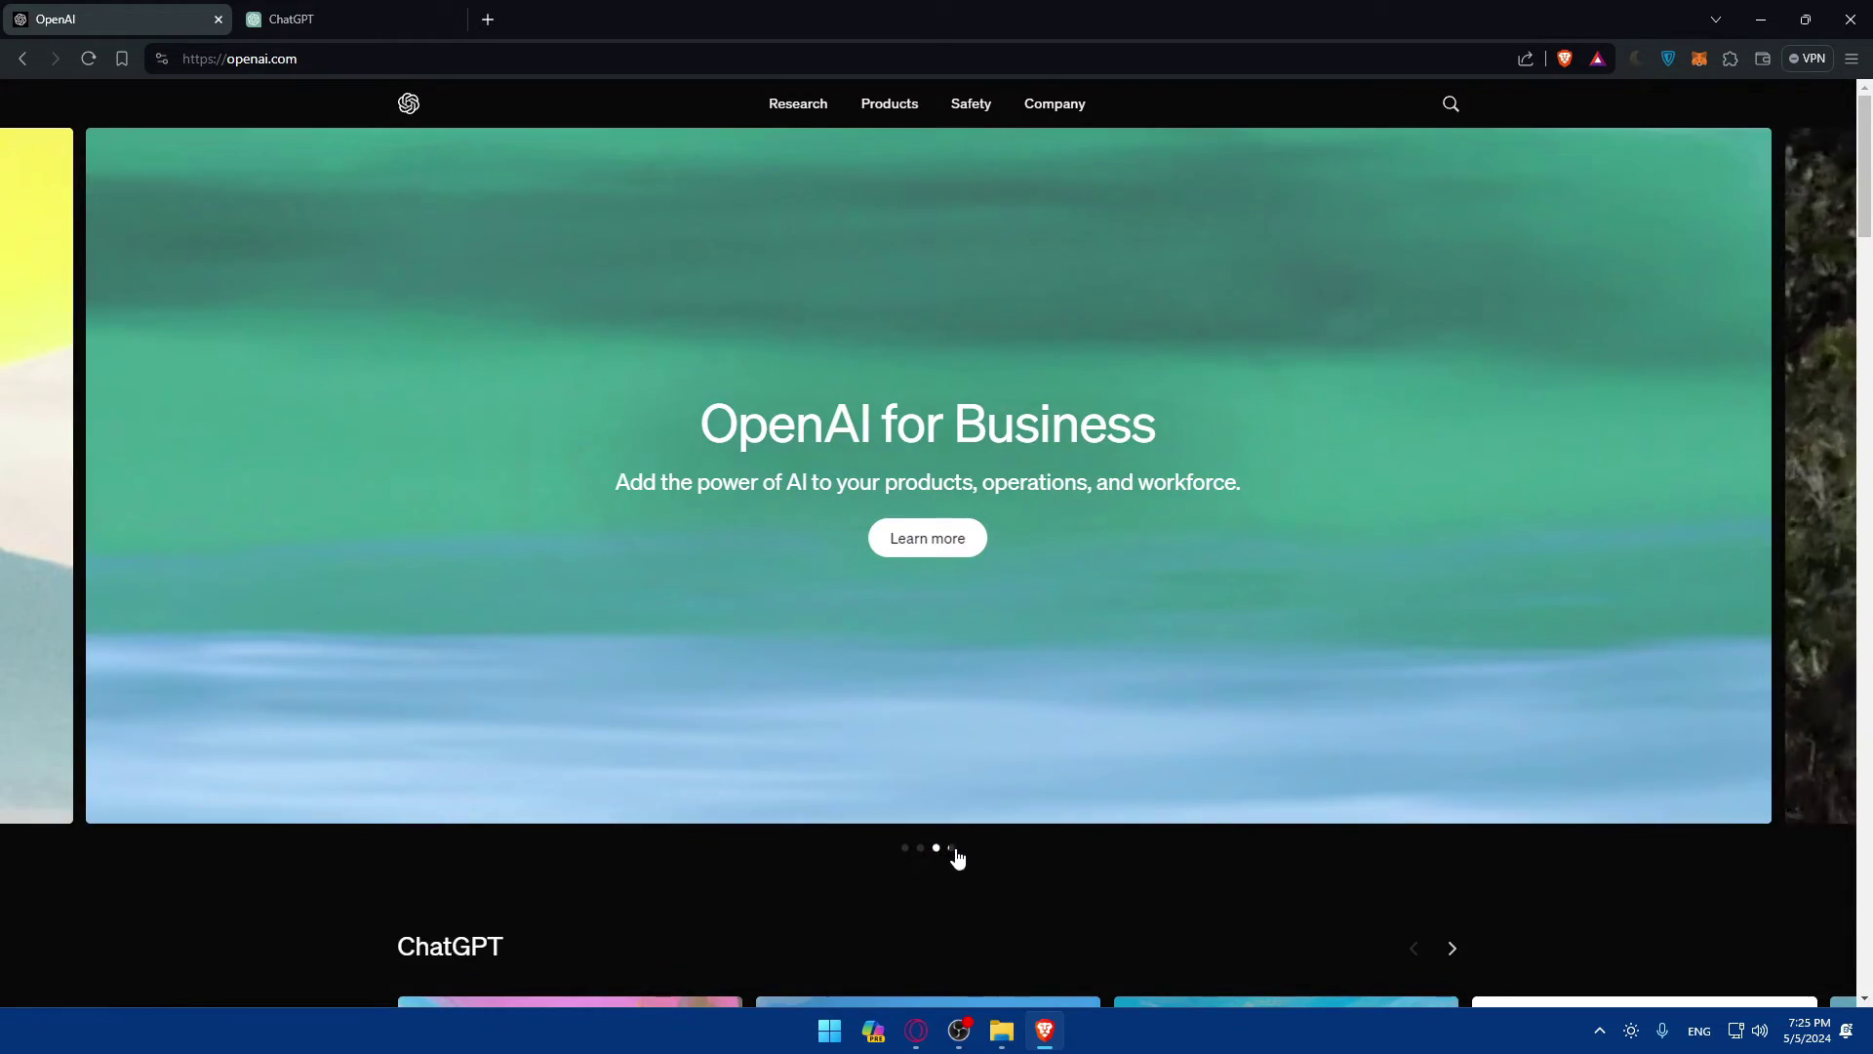
click(951, 849)
scroll(1377, 326, down, 5)
scroll(1377, 325, up, 5)
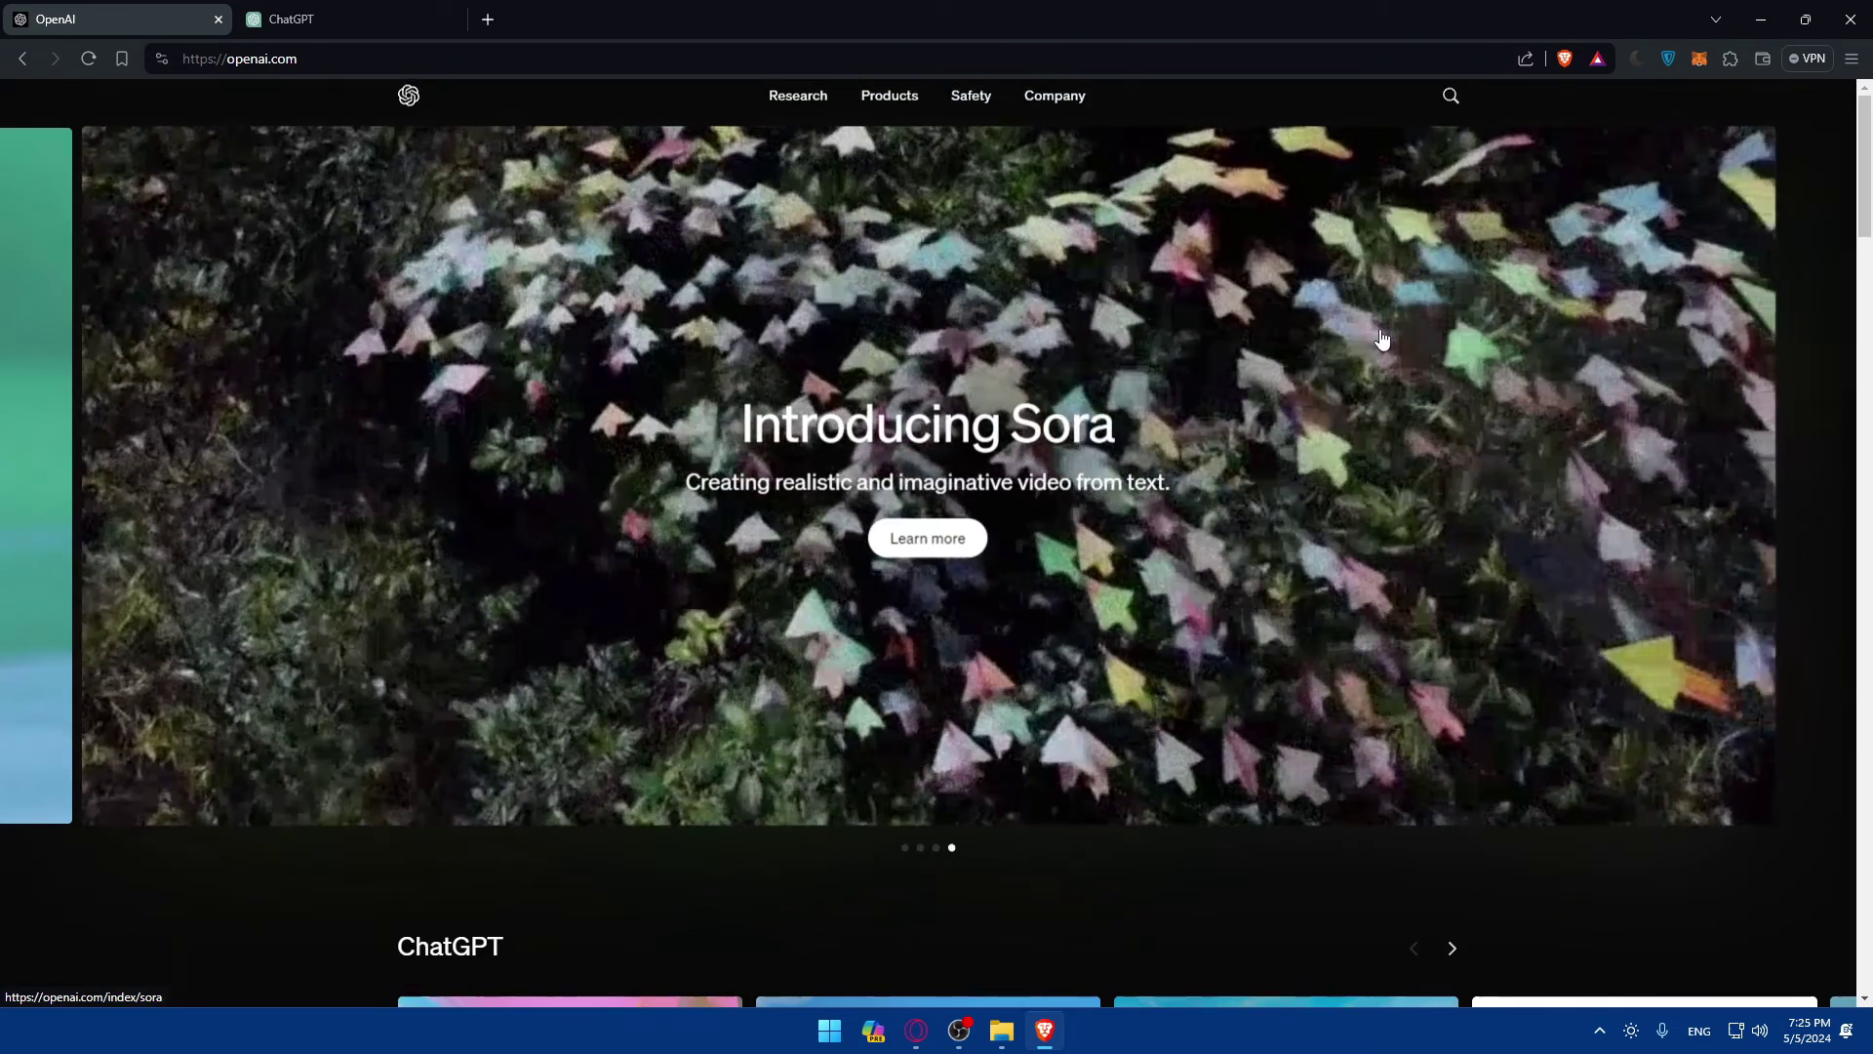
Step: Back on the ChatGPT tab, start signing up for a new account
click(418, 14)
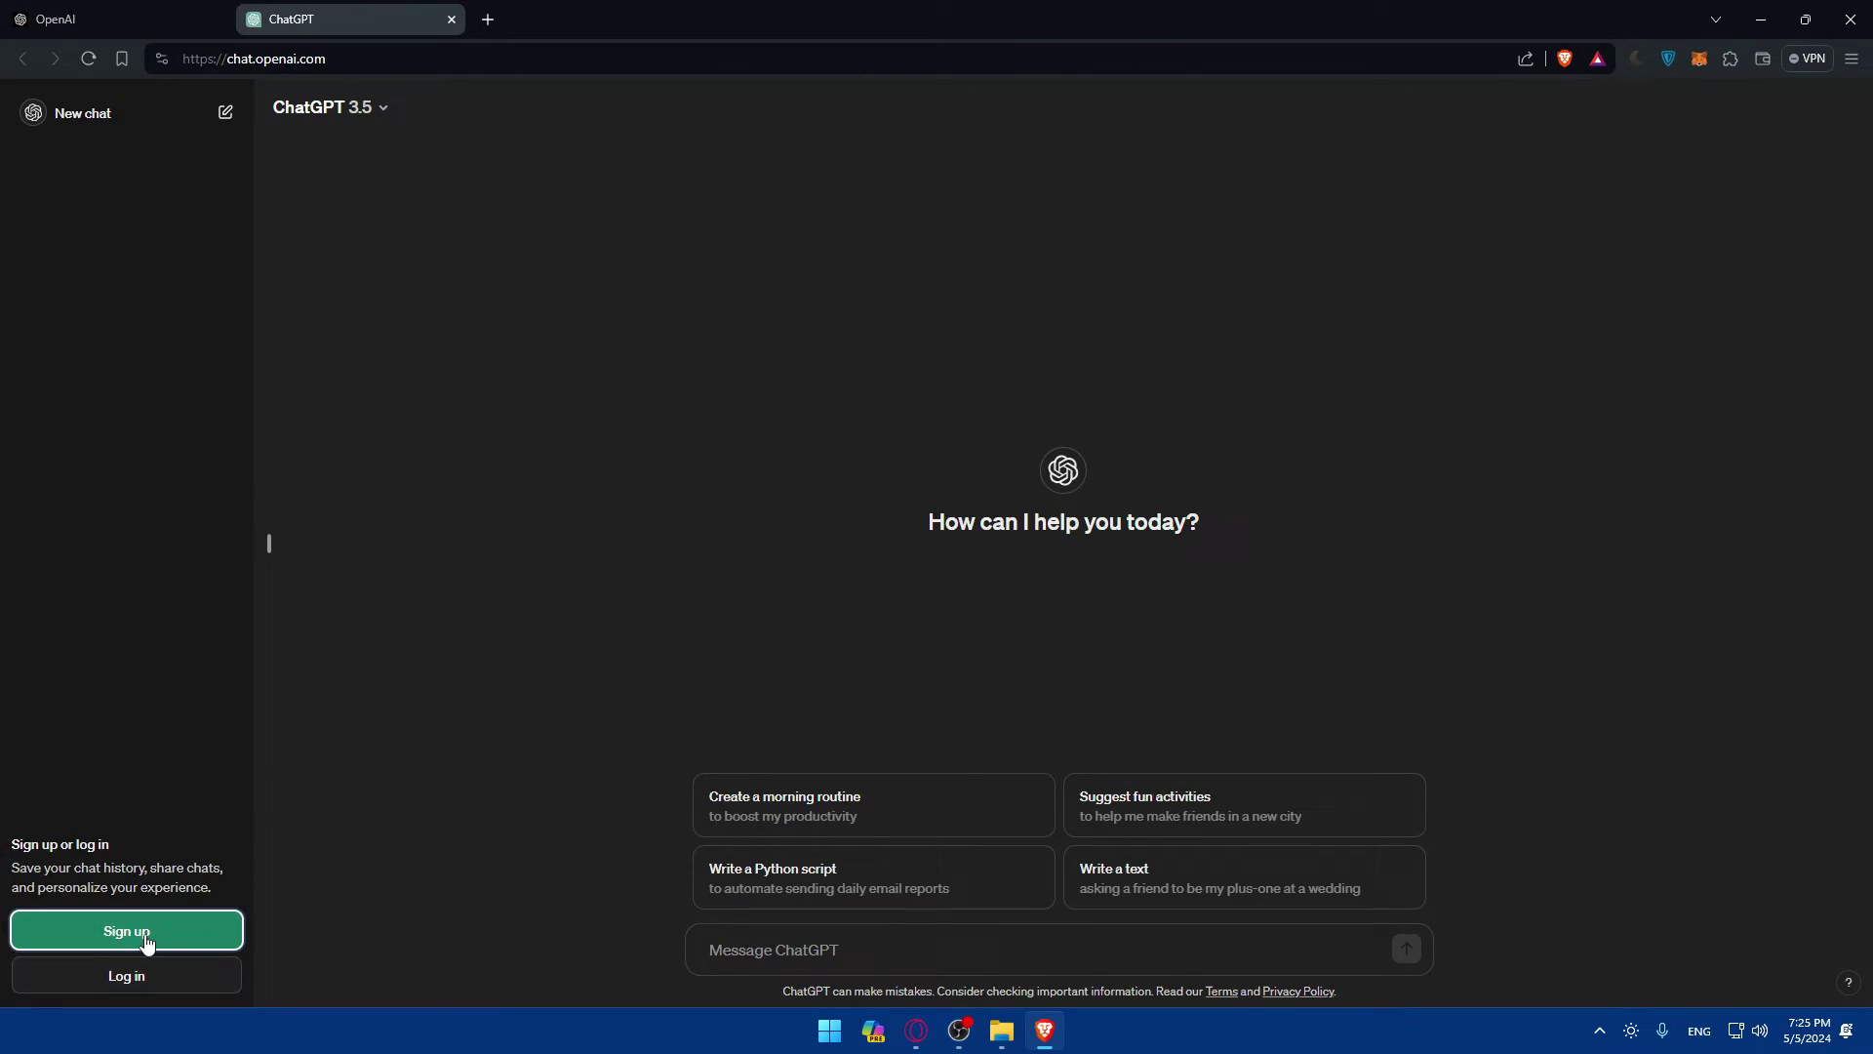
click(449, 751)
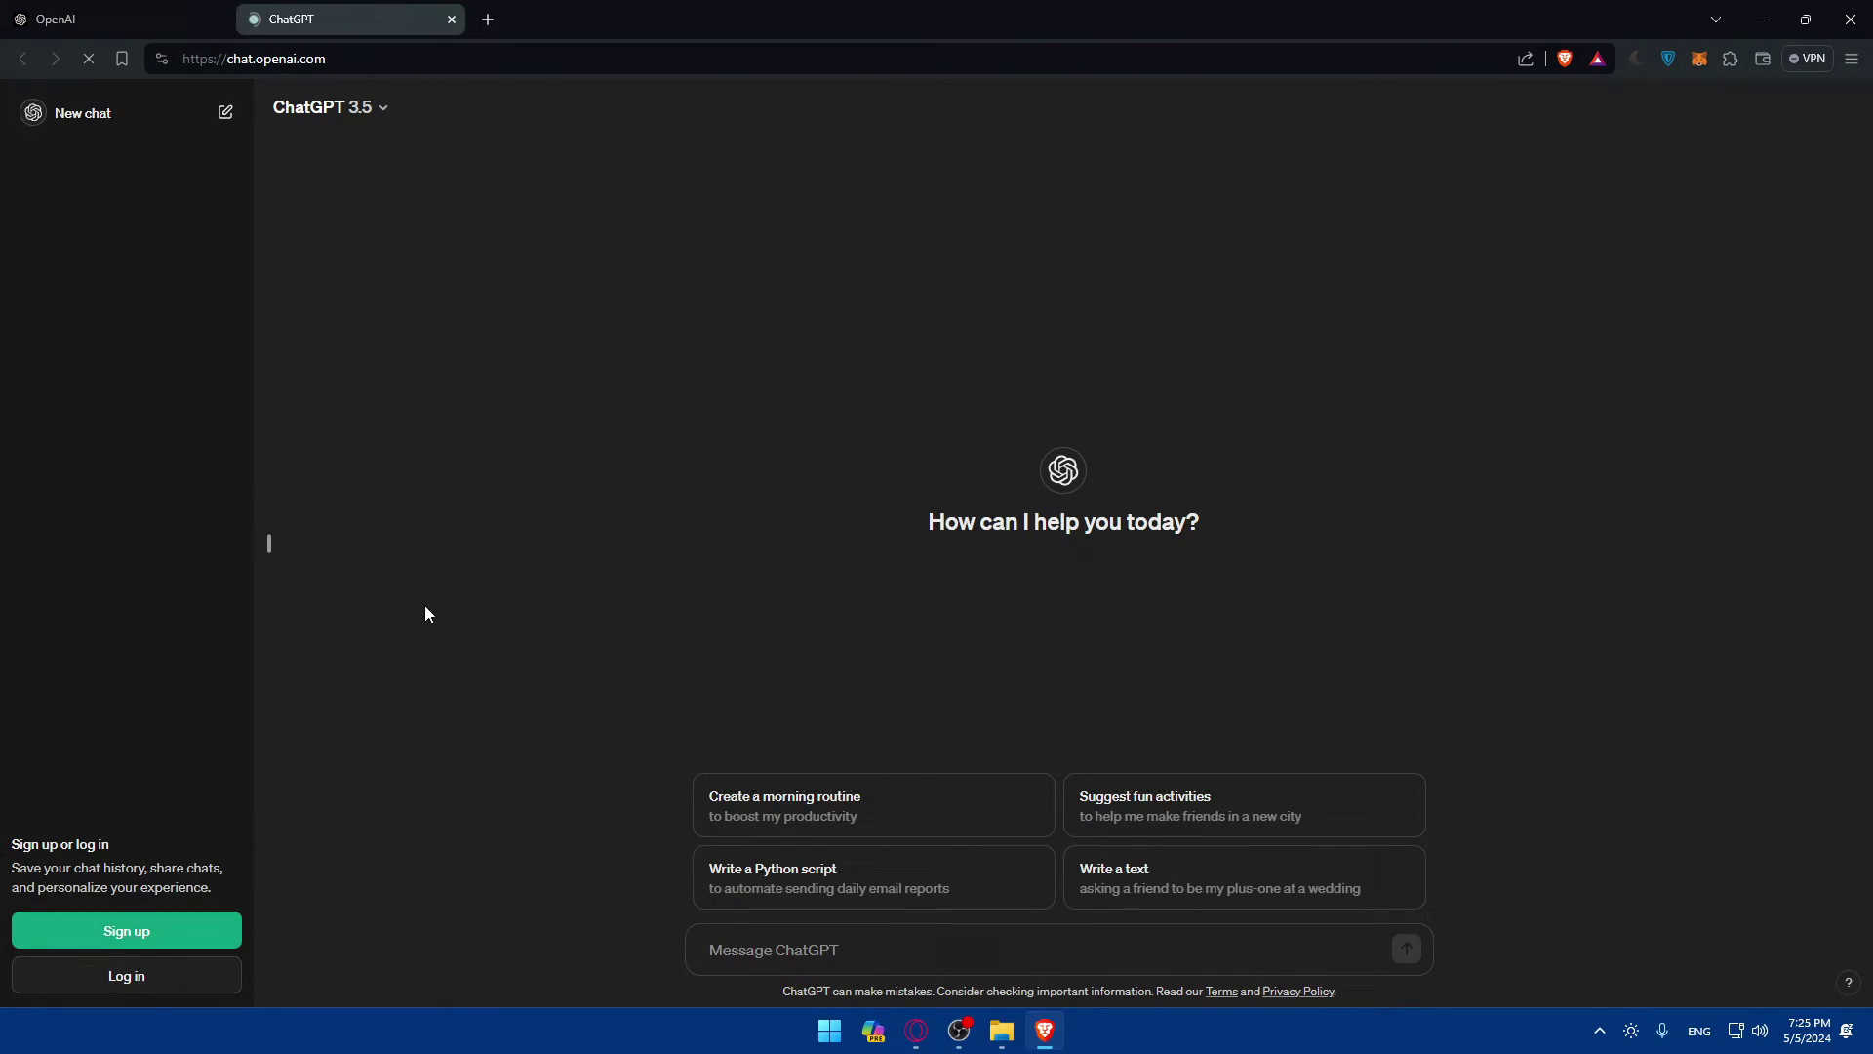
click(162, 938)
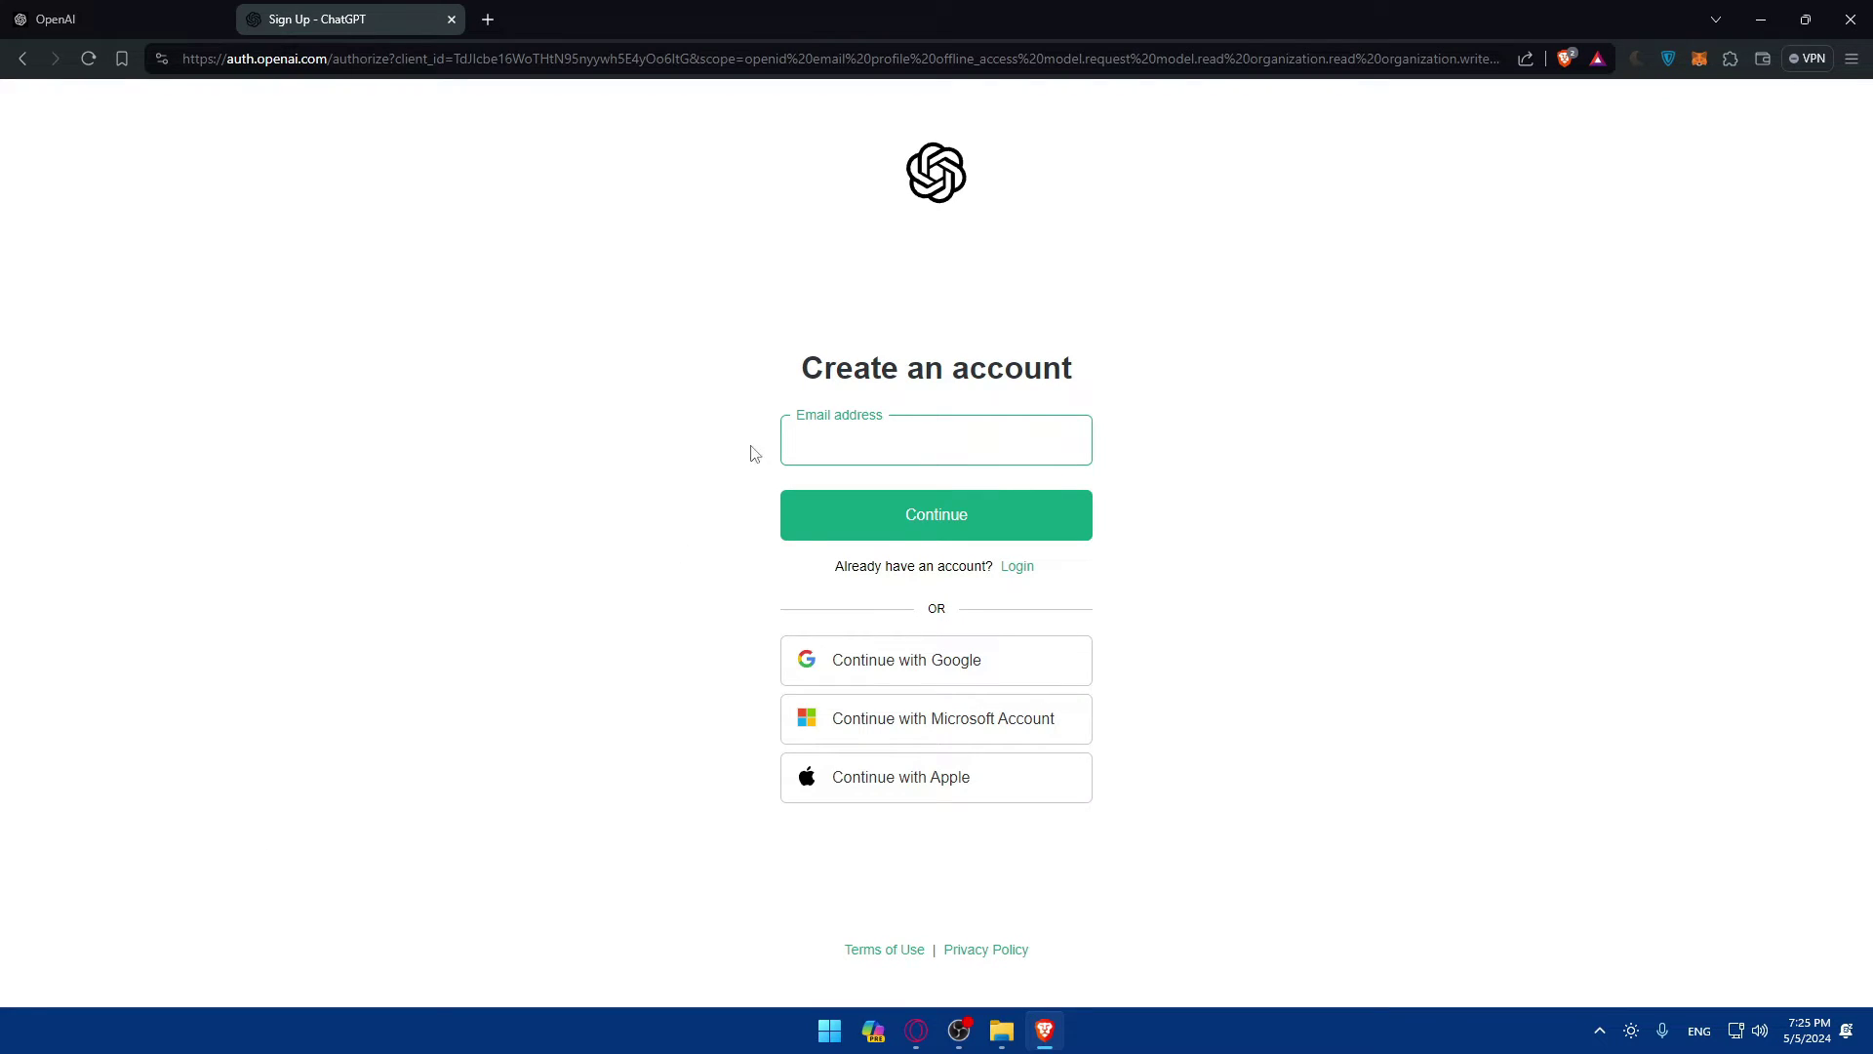
Step: Choose Continue with Google, pick the Google account, and confirm signing in to OpenAI
key(Return)
click(947, 667)
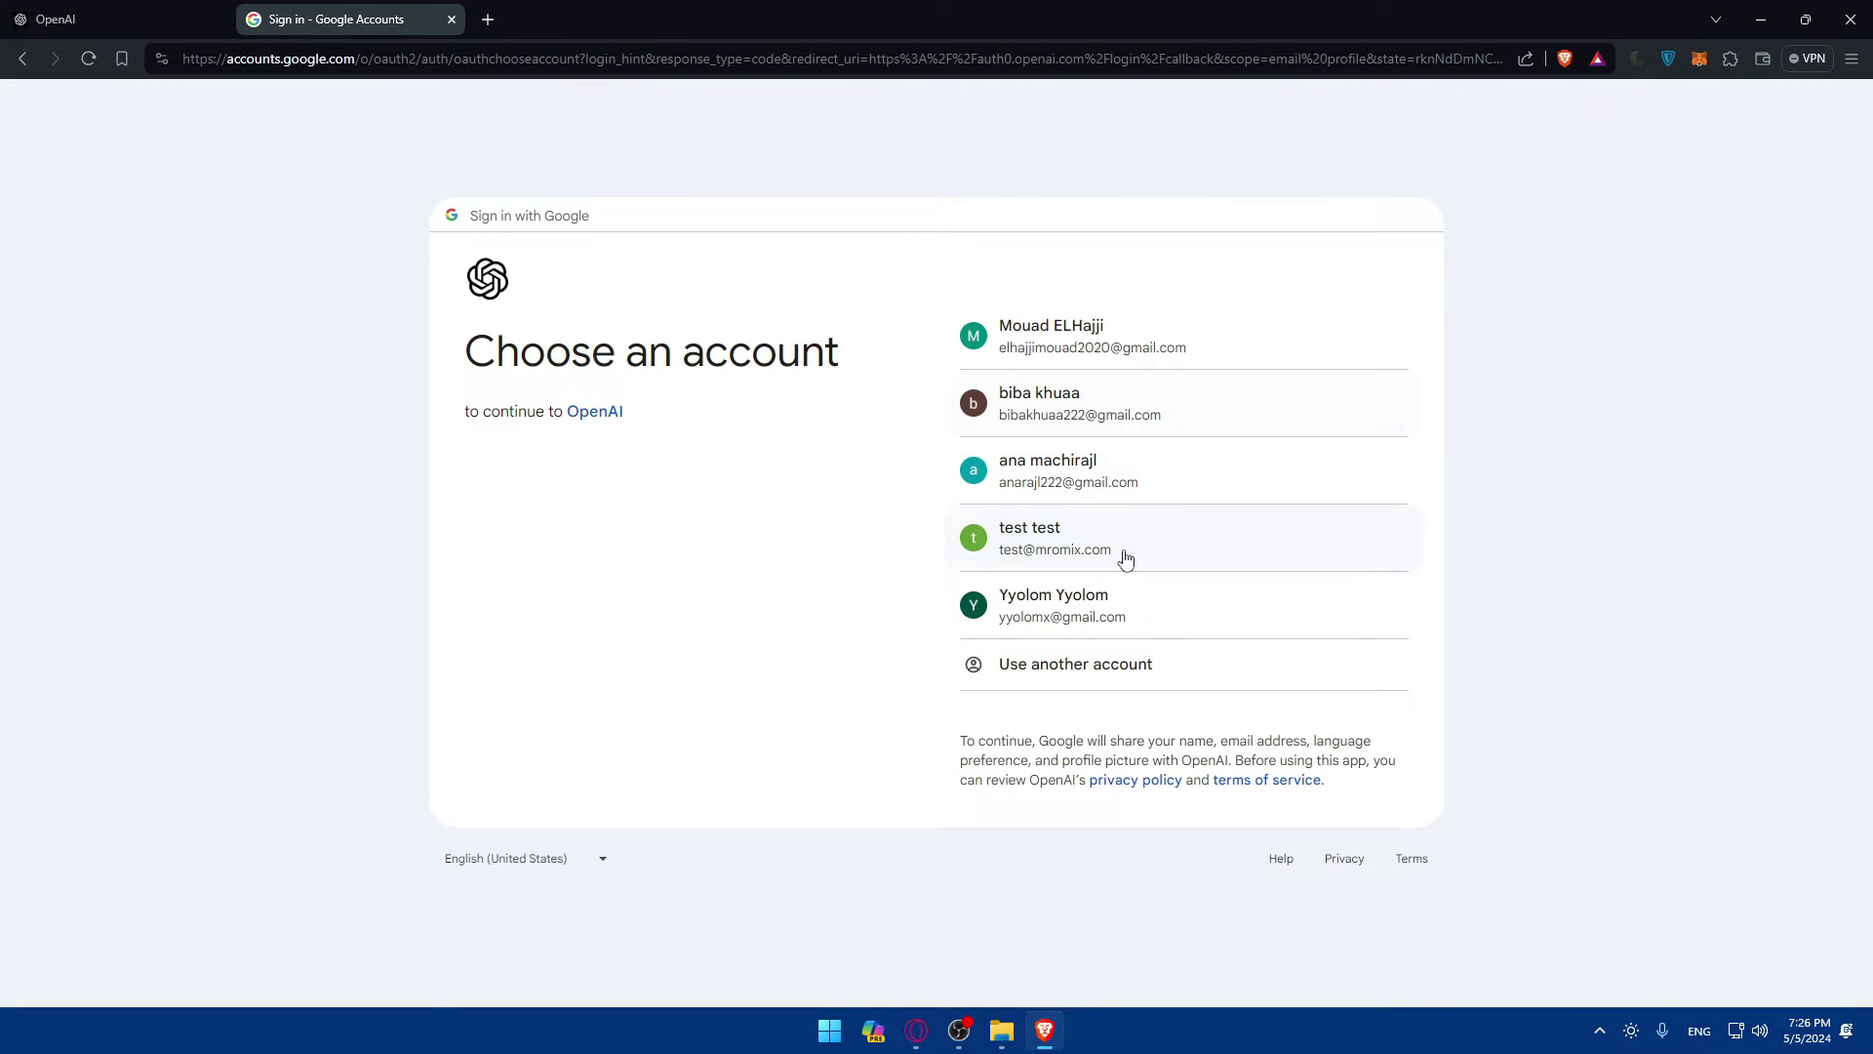
click(1116, 417)
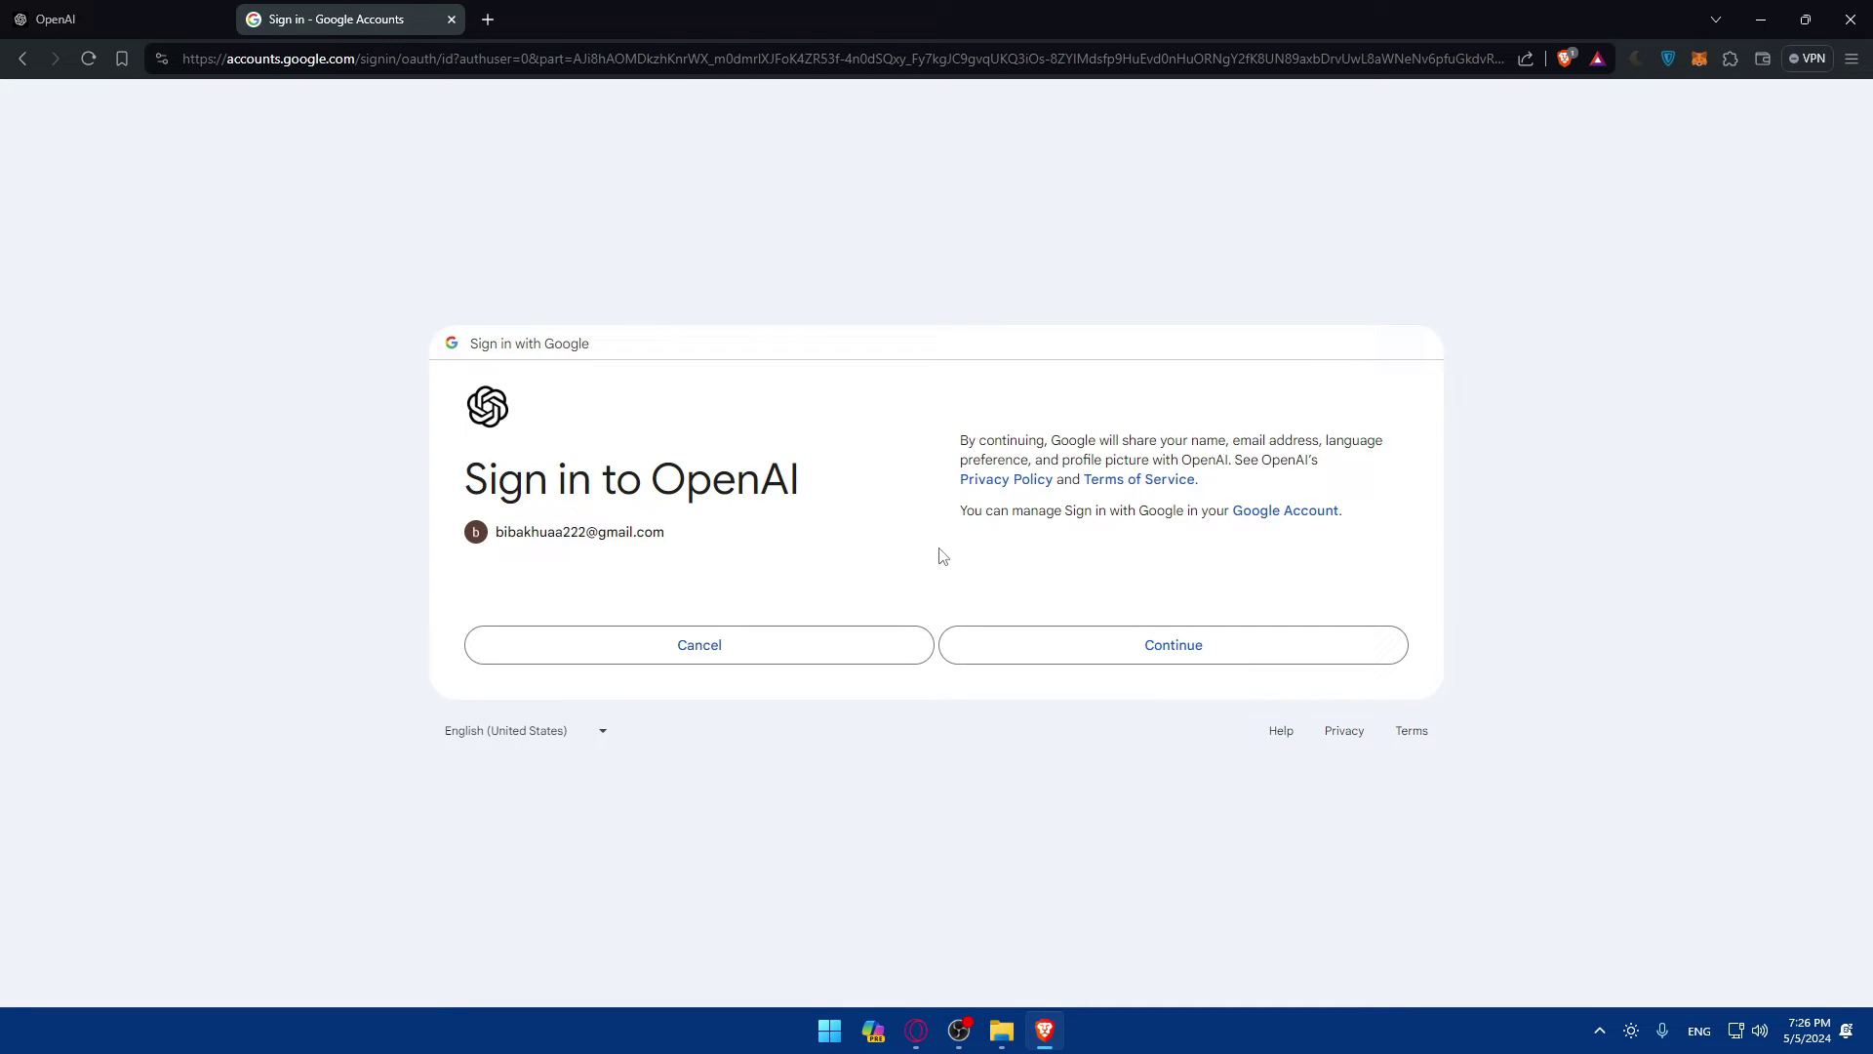
drag(957, 446, 1338, 464)
click(1309, 462)
click(1132, 644)
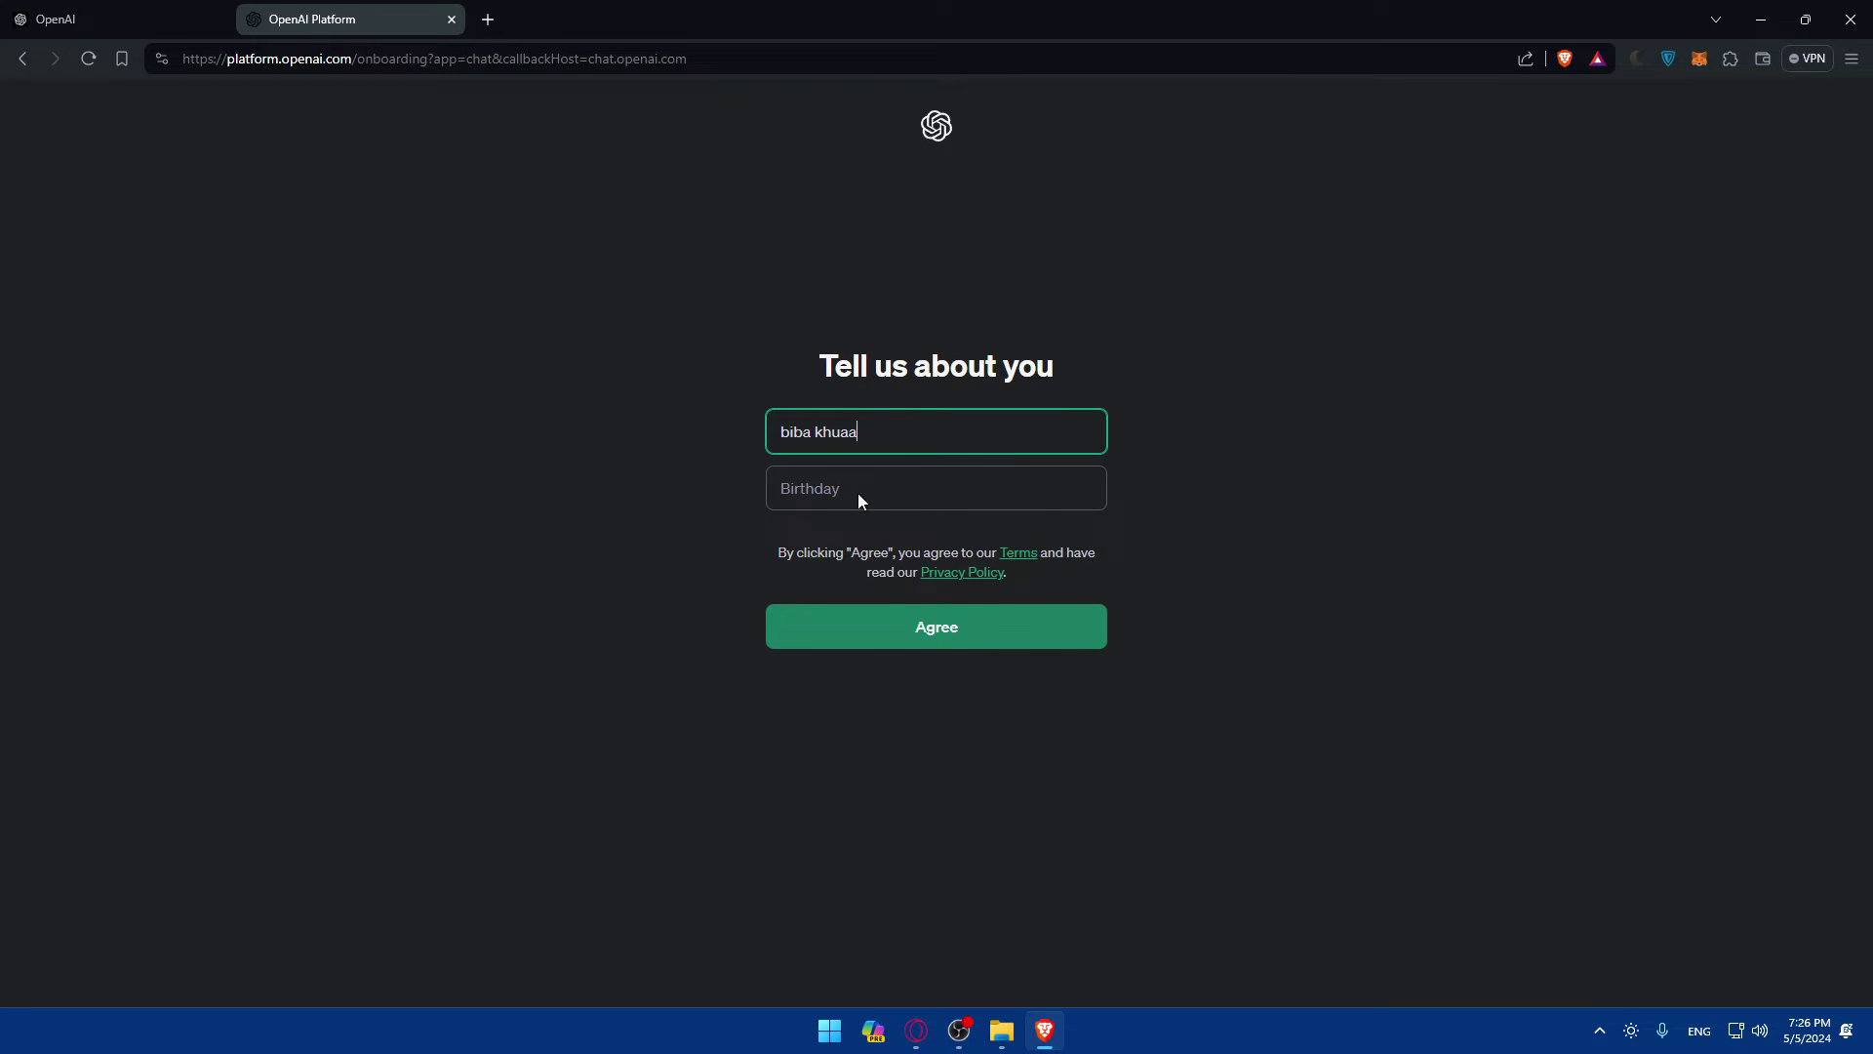
Step: Enter birthday 02/02, then skim the Privacy Policy and Terms of Use pages and close the terms tab
click(860, 495)
text(02/)
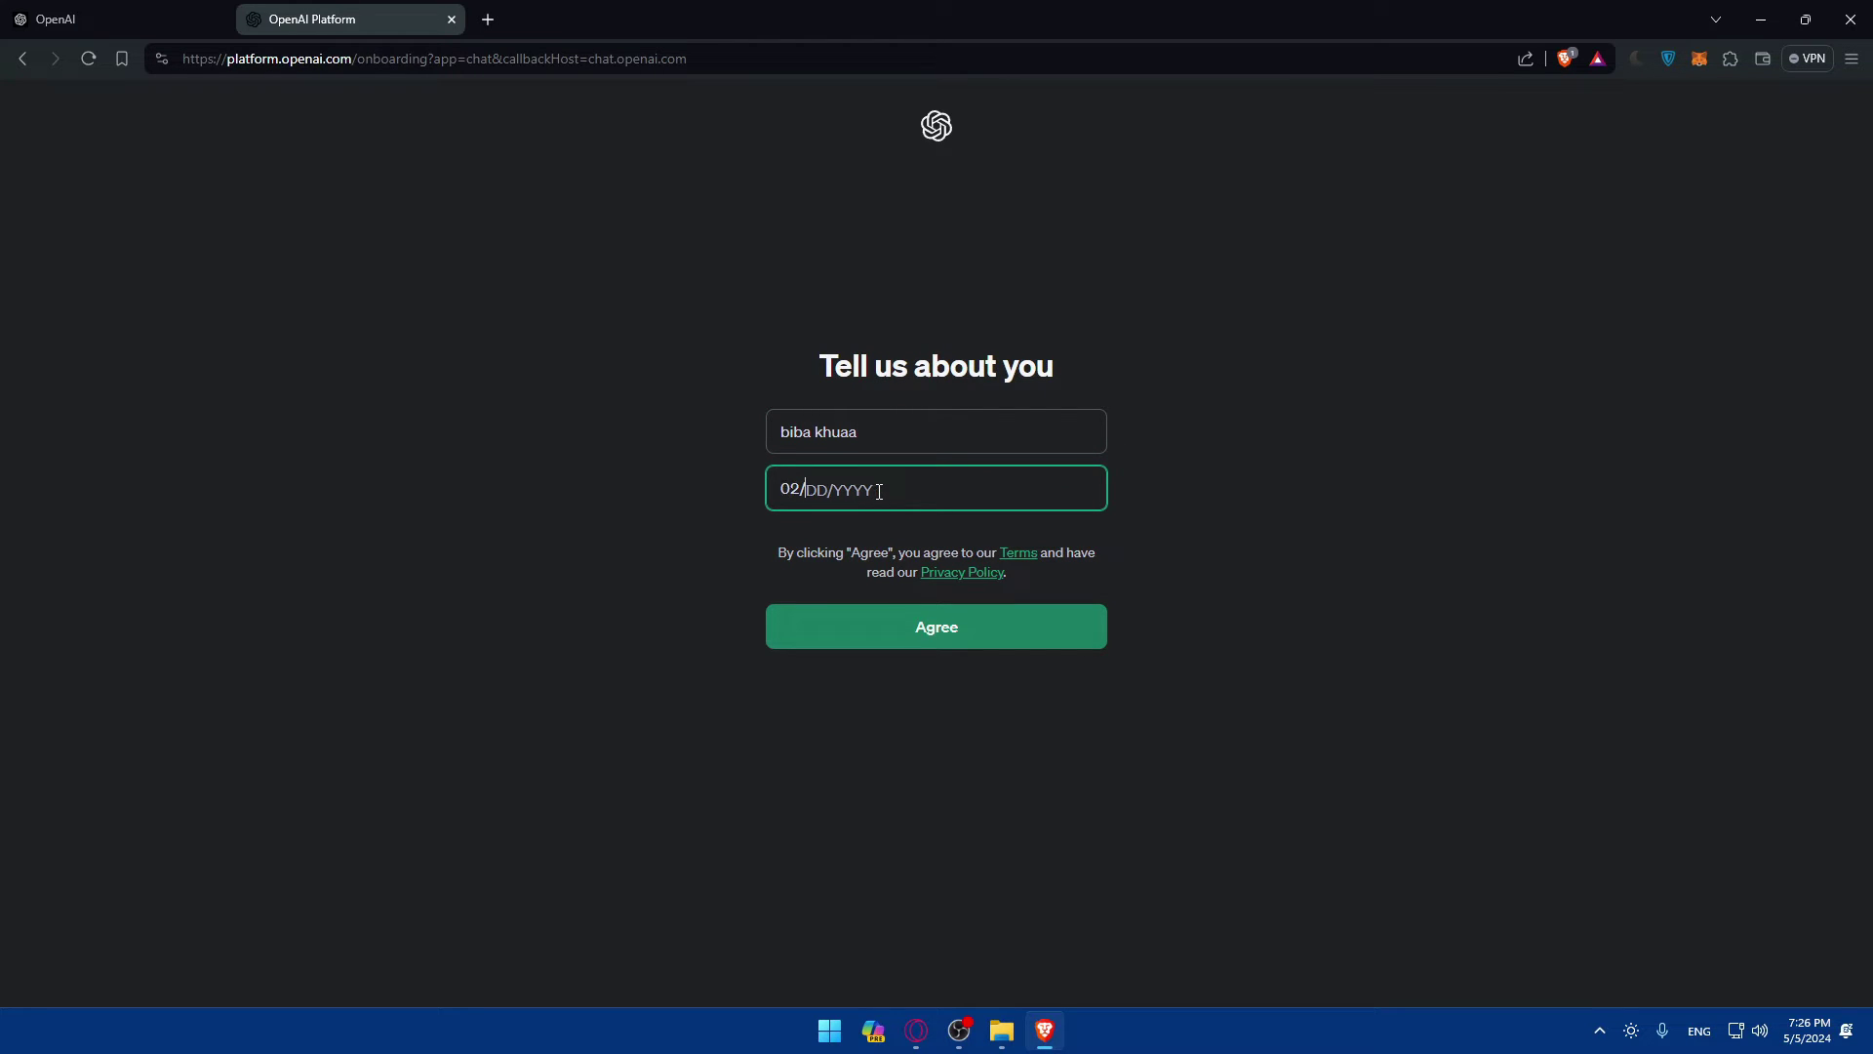
text(02/2002)
click(990, 583)
click(605, 17)
scroll(840, 364, down, 10)
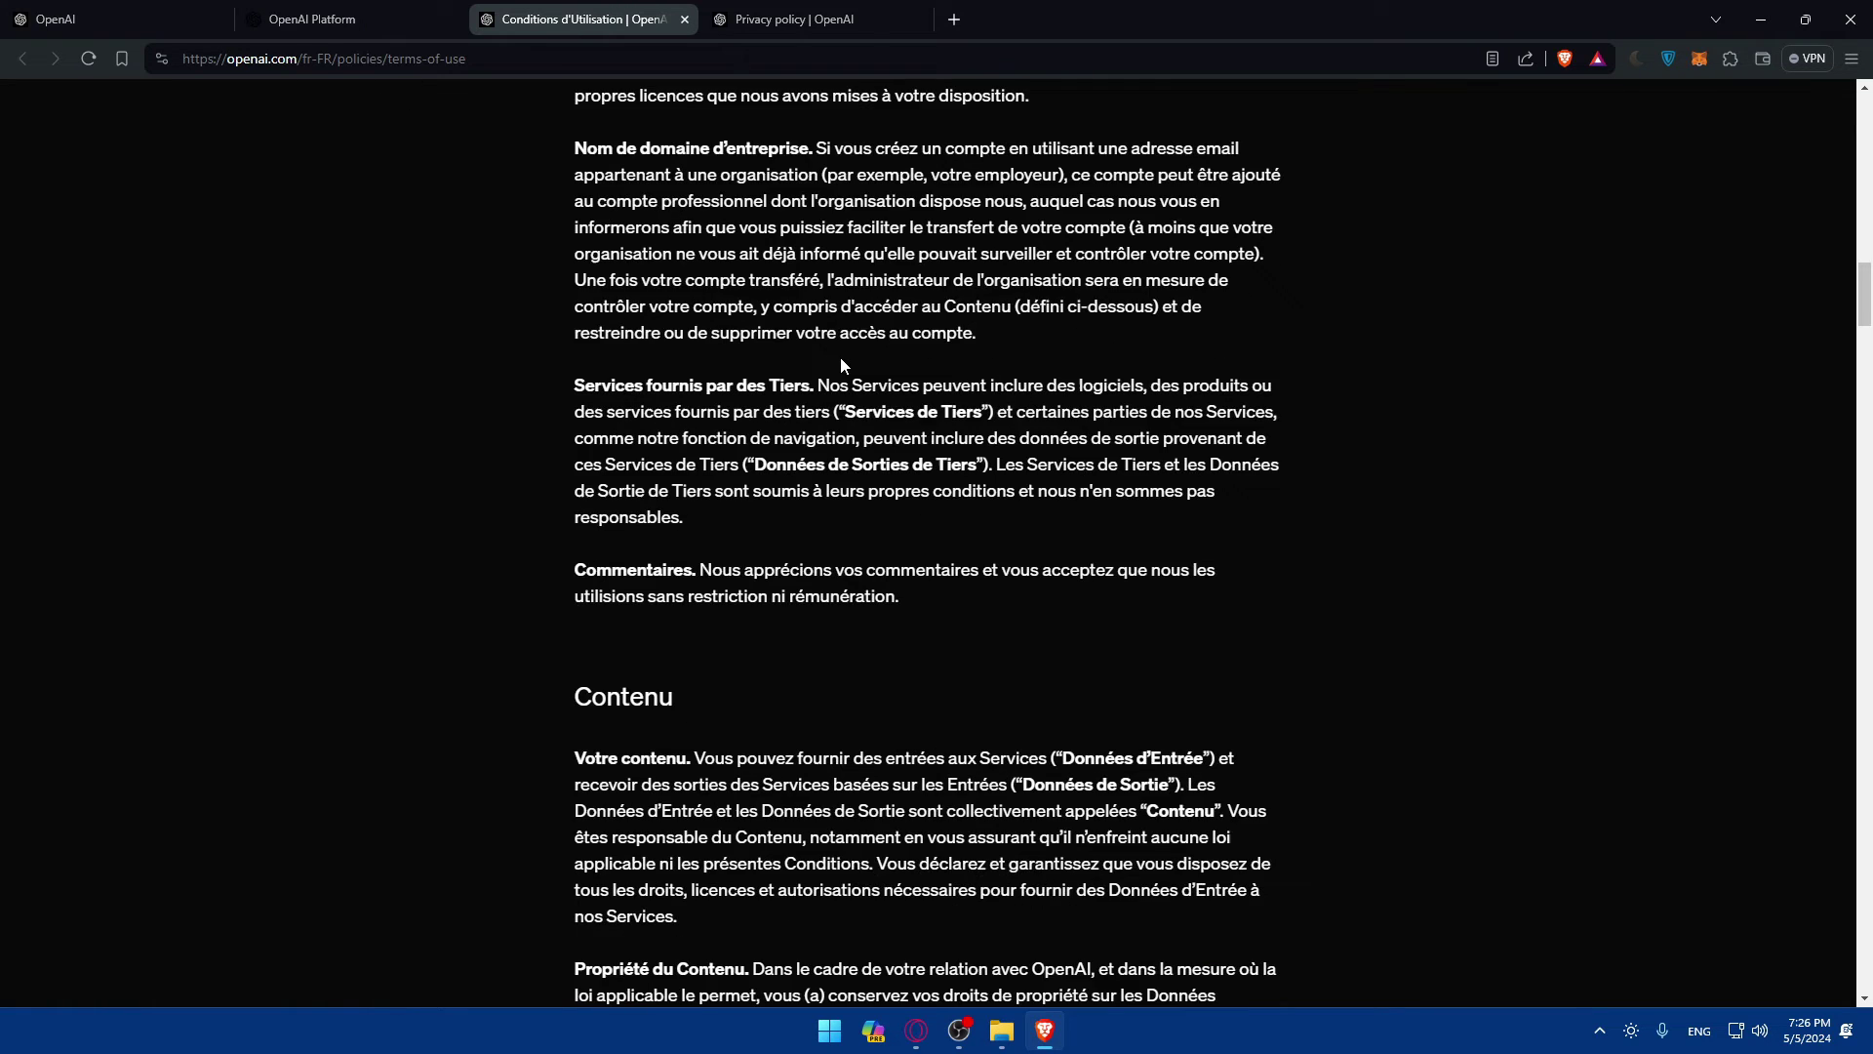
scroll(840, 363, down, 5)
key(ctrl+w)
scroll(840, 363, down, 8)
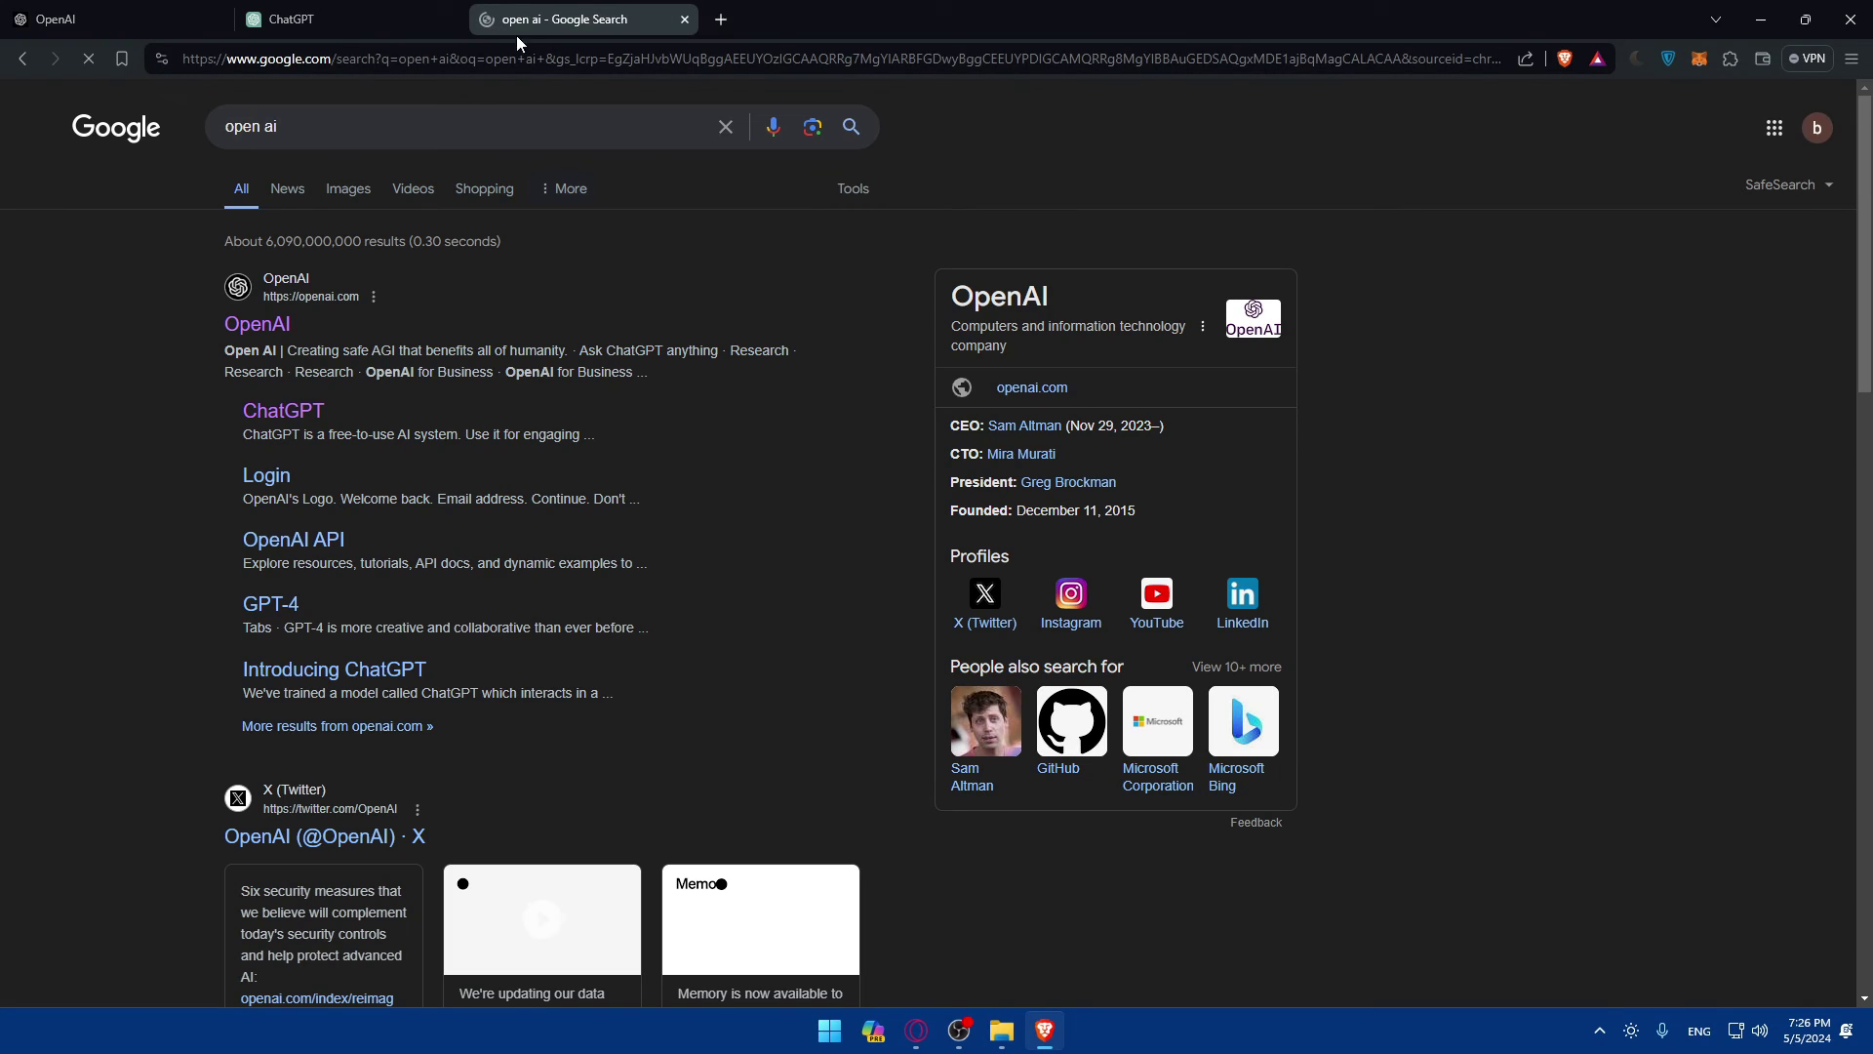
Step: Open the OpenAI API result, then close the Google search and ChatGPT tabs, keeping the API docs
scroll(471, 260, down, 2)
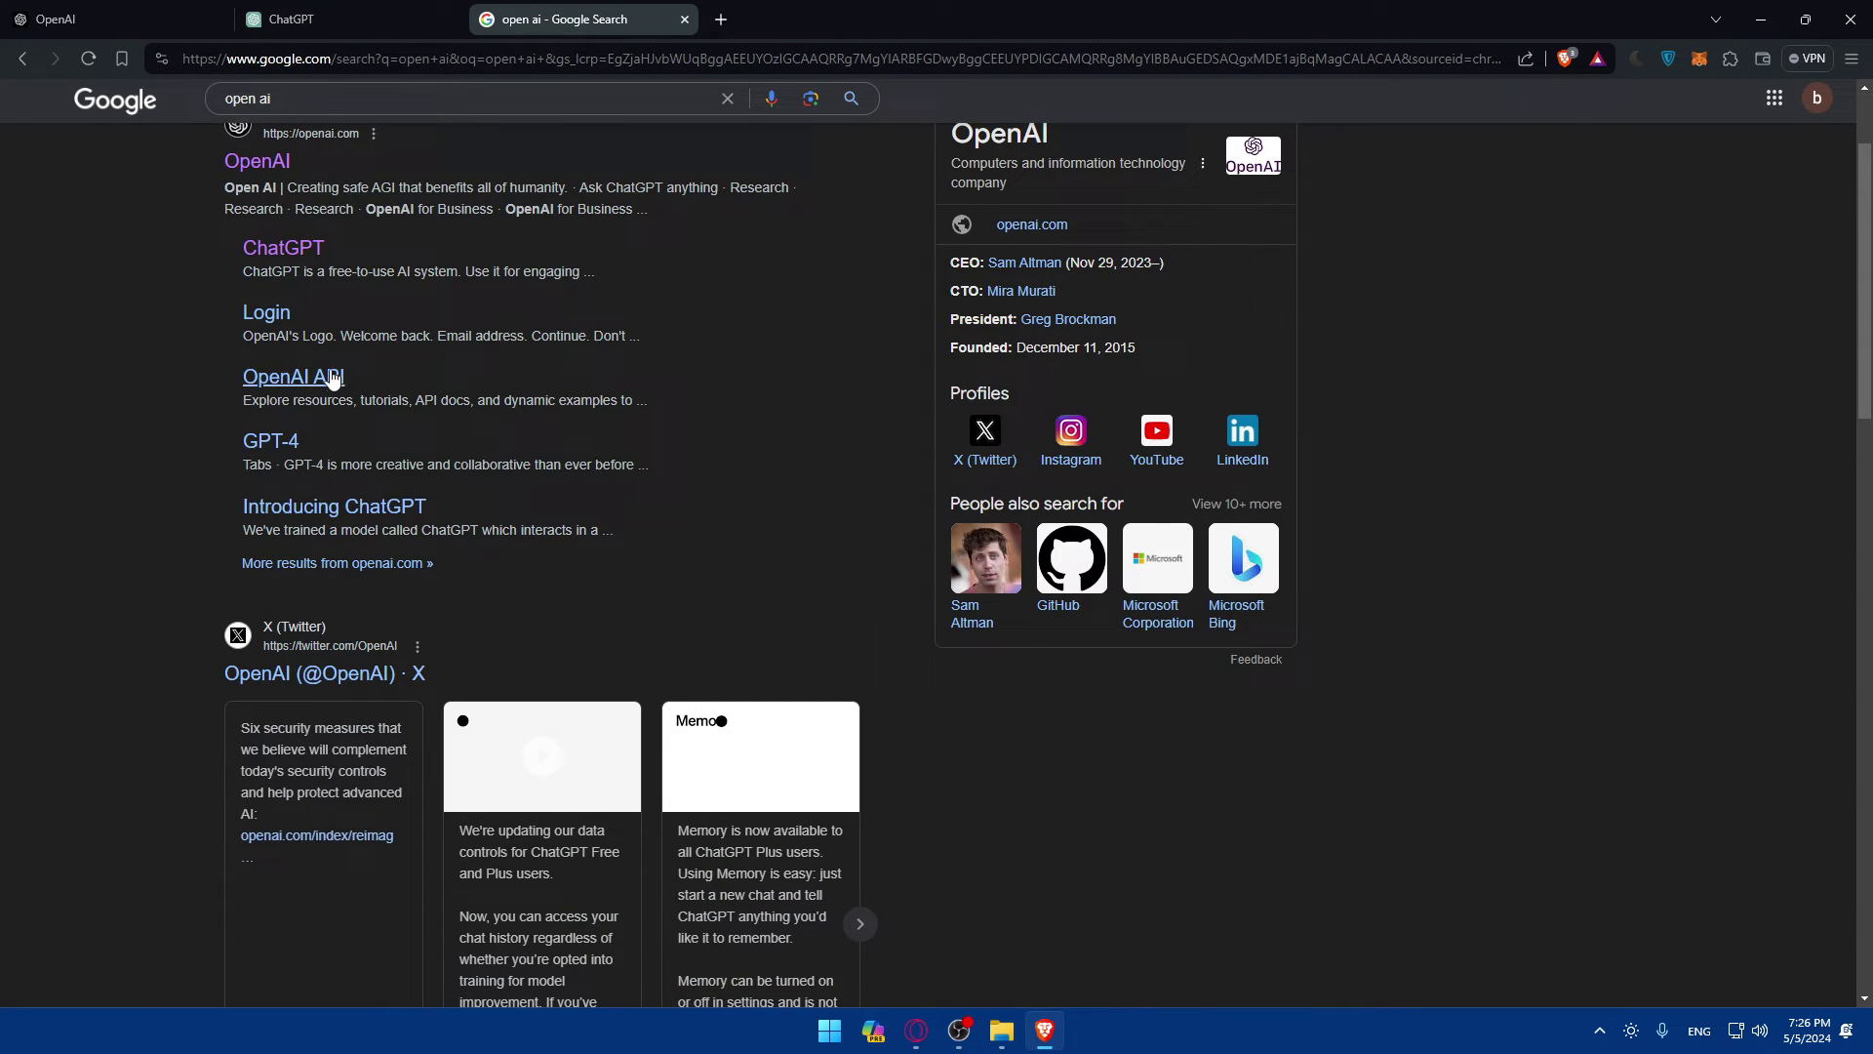
click(275, 378)
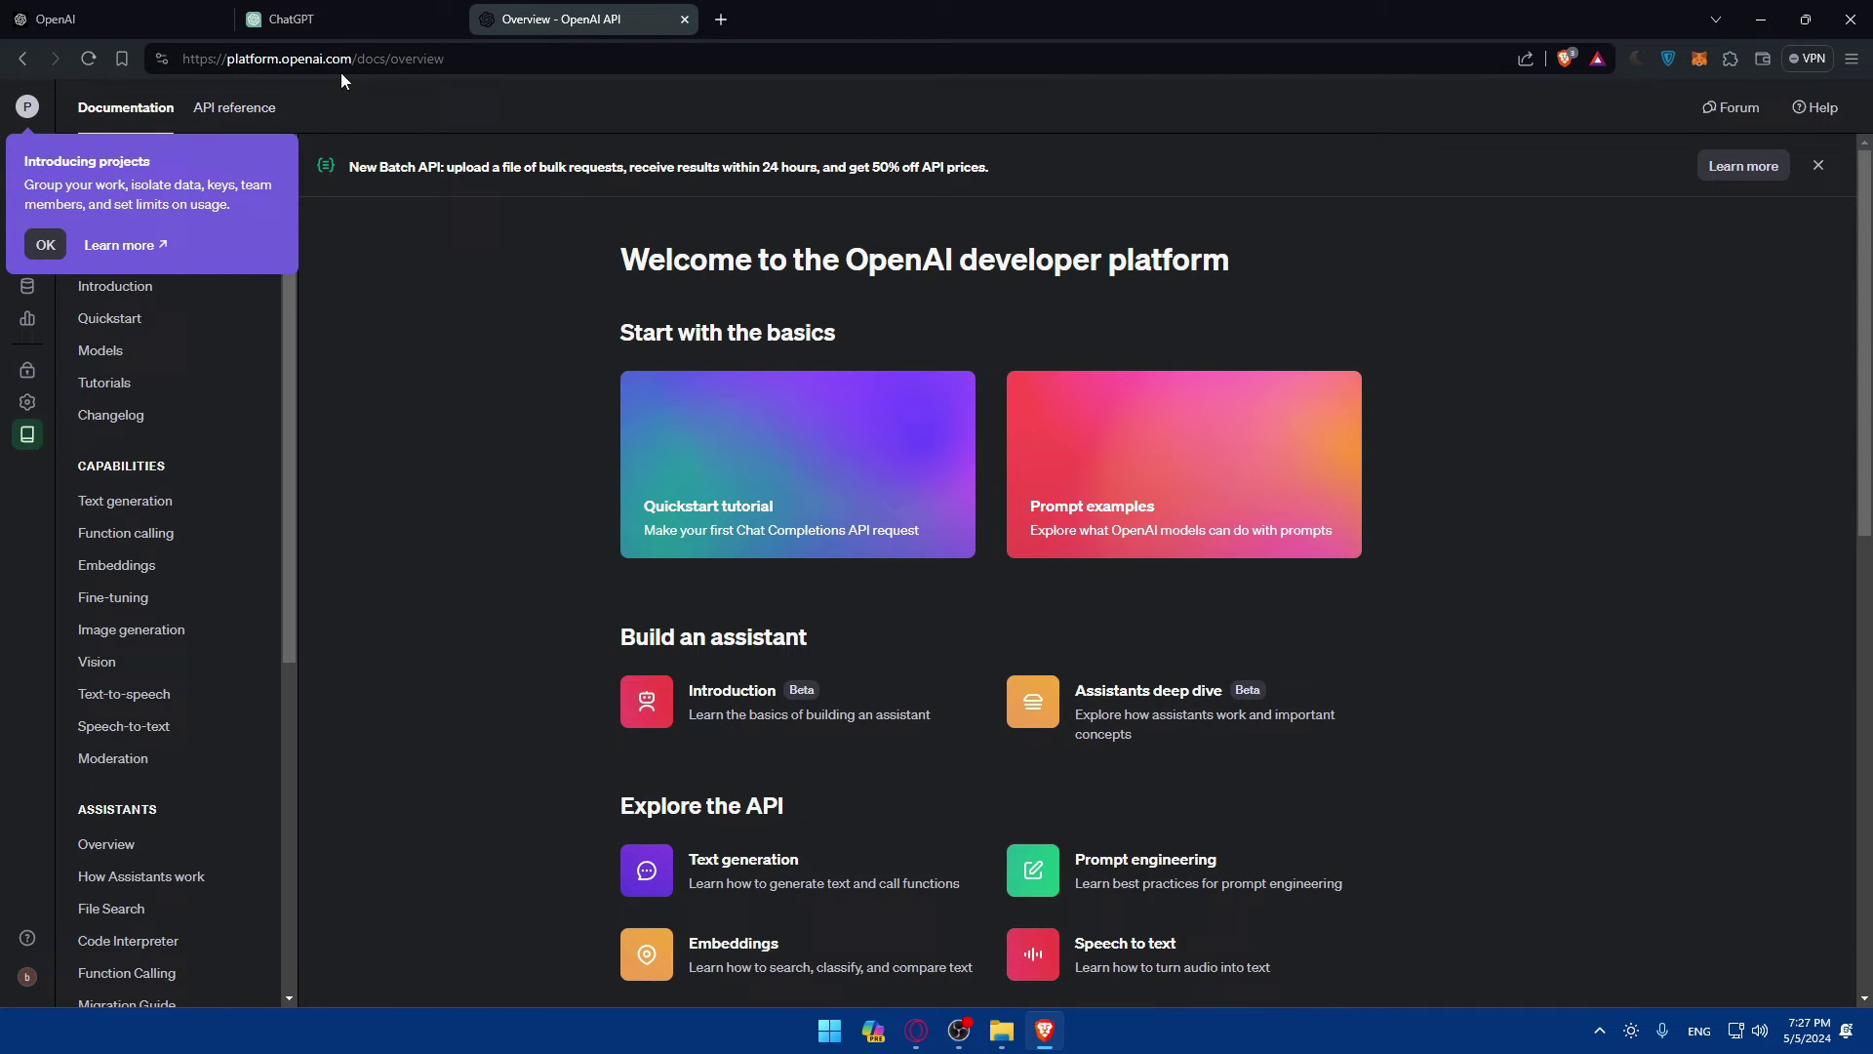
click(362, 18)
click(722, 19)
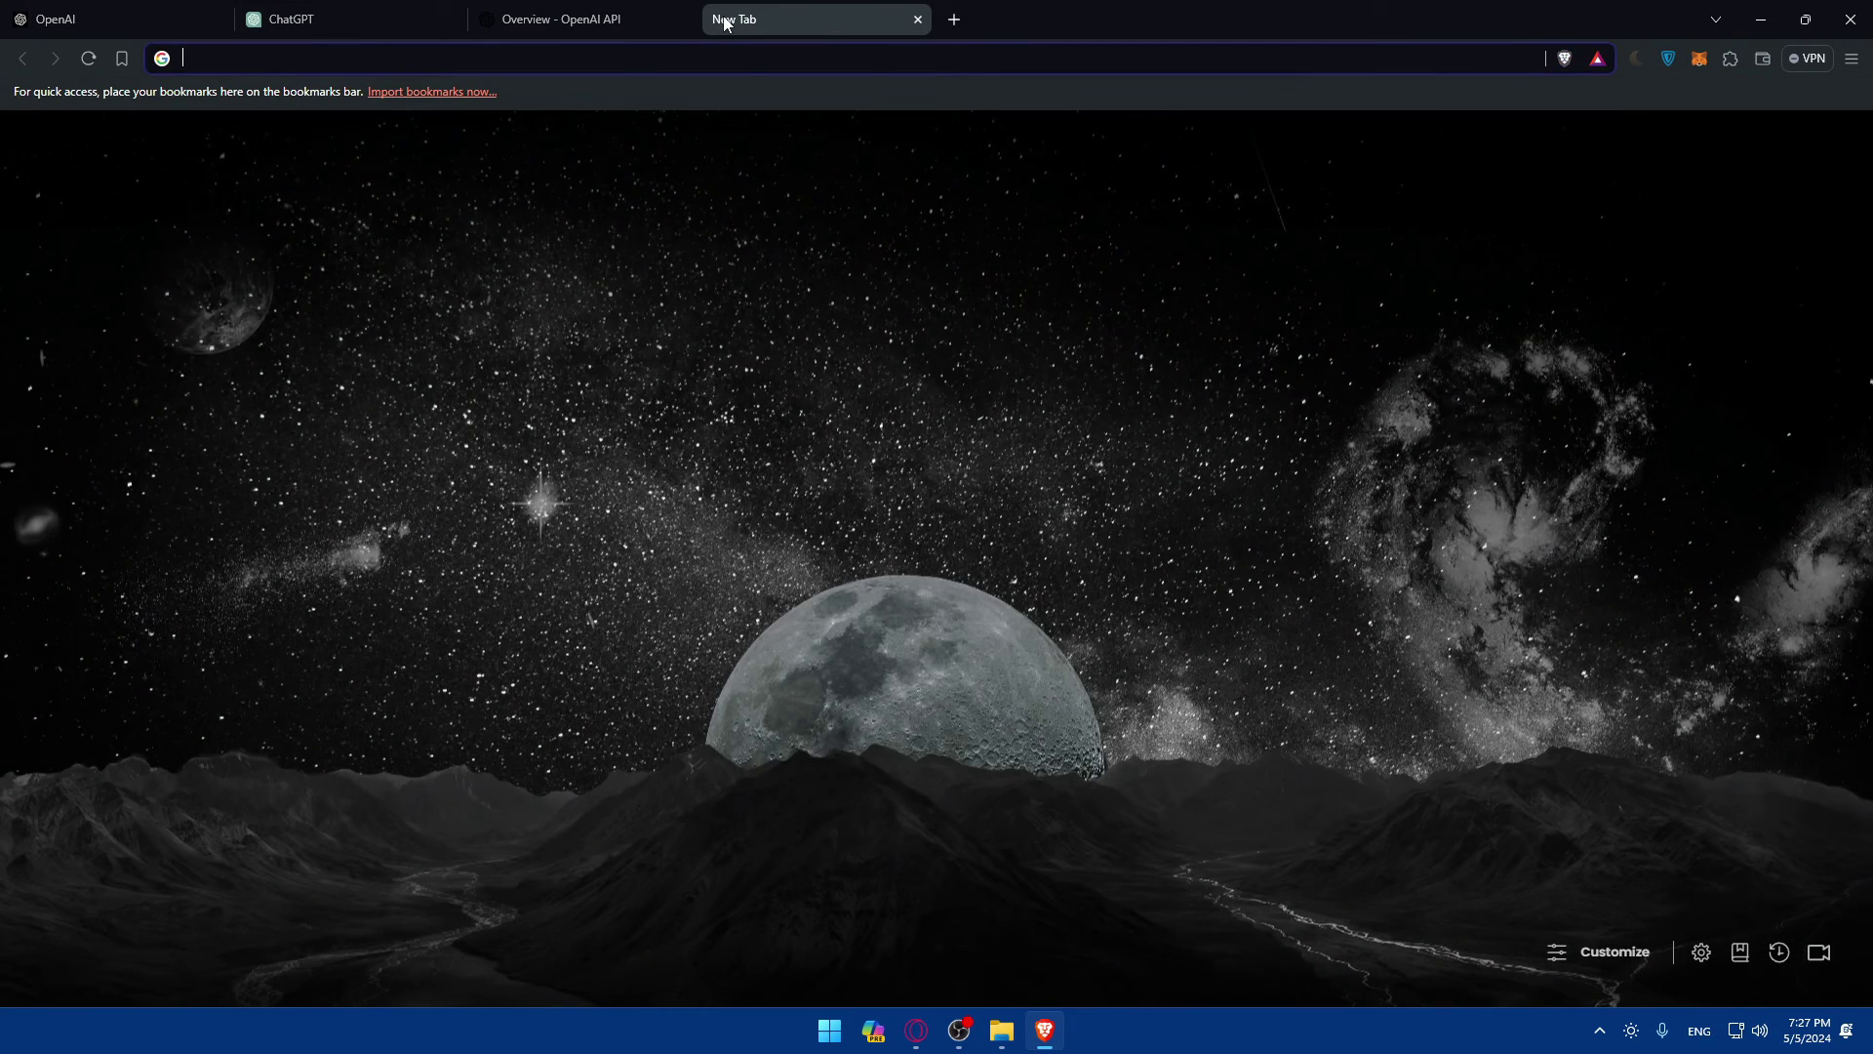
text(open ai)
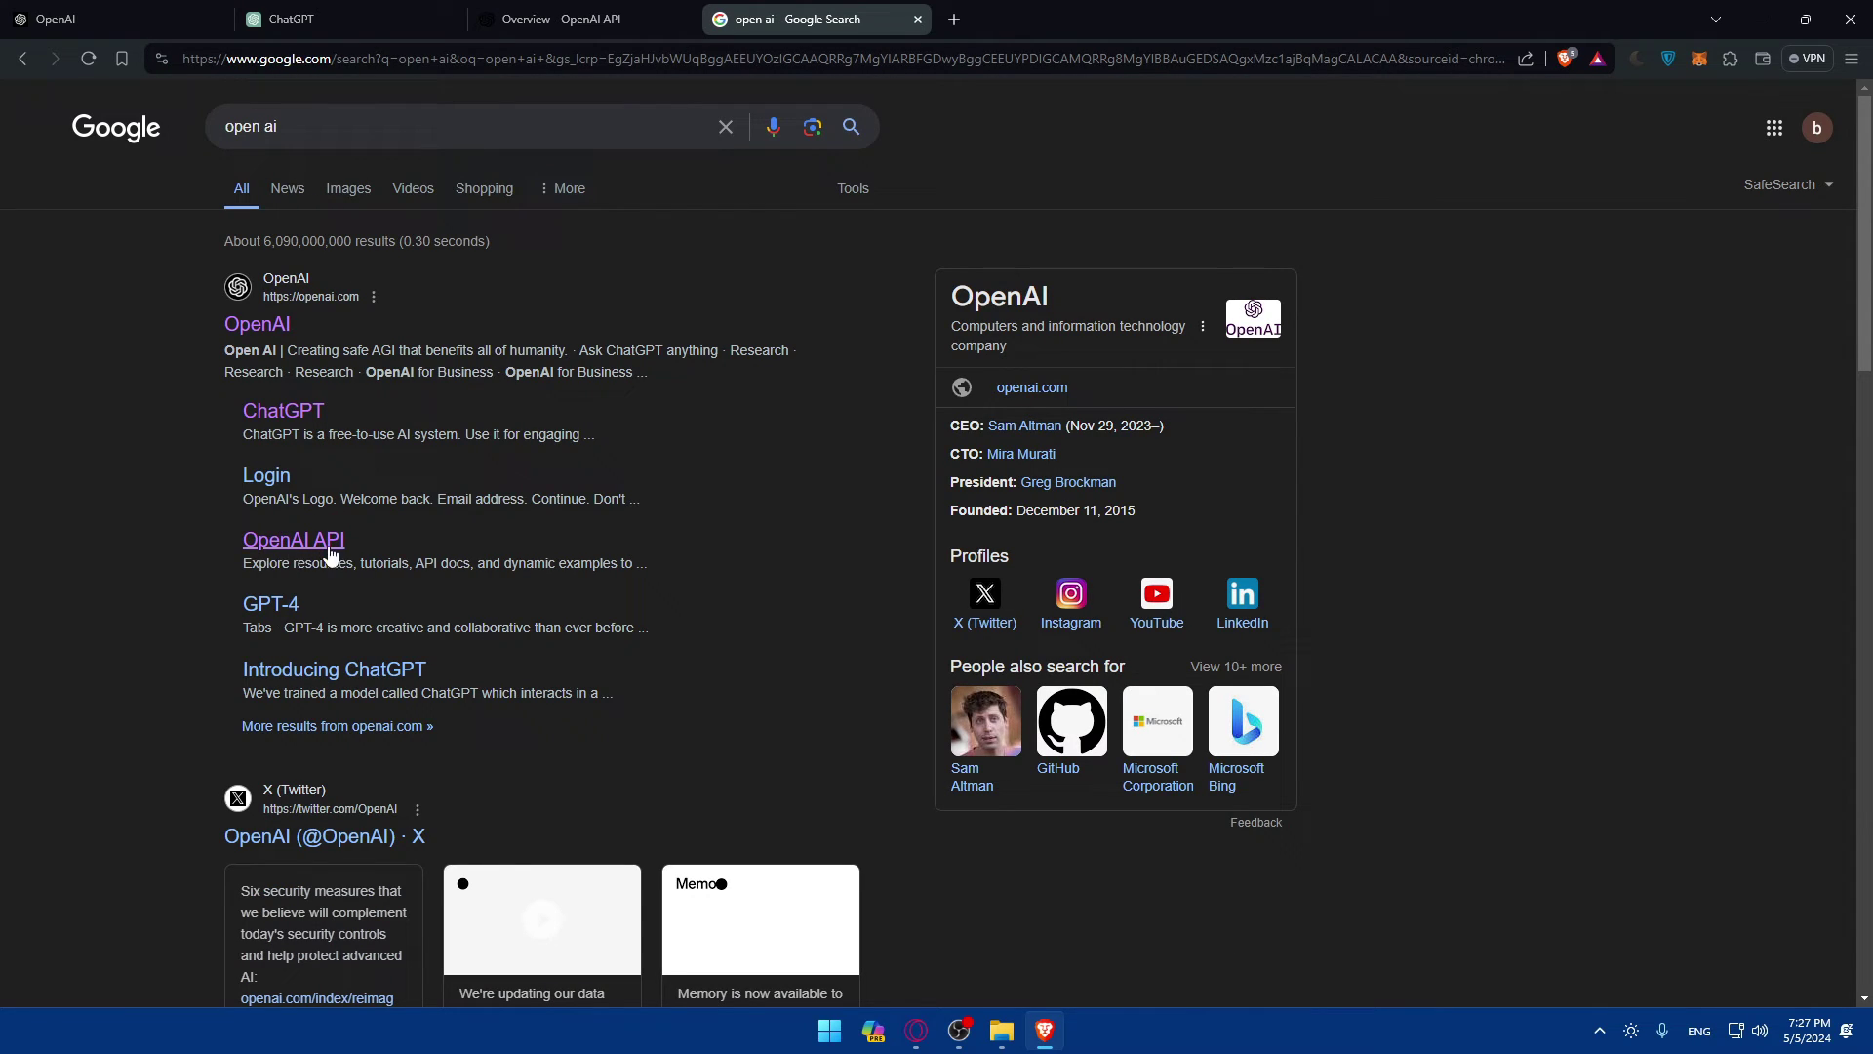
click(918, 20)
click(614, 17)
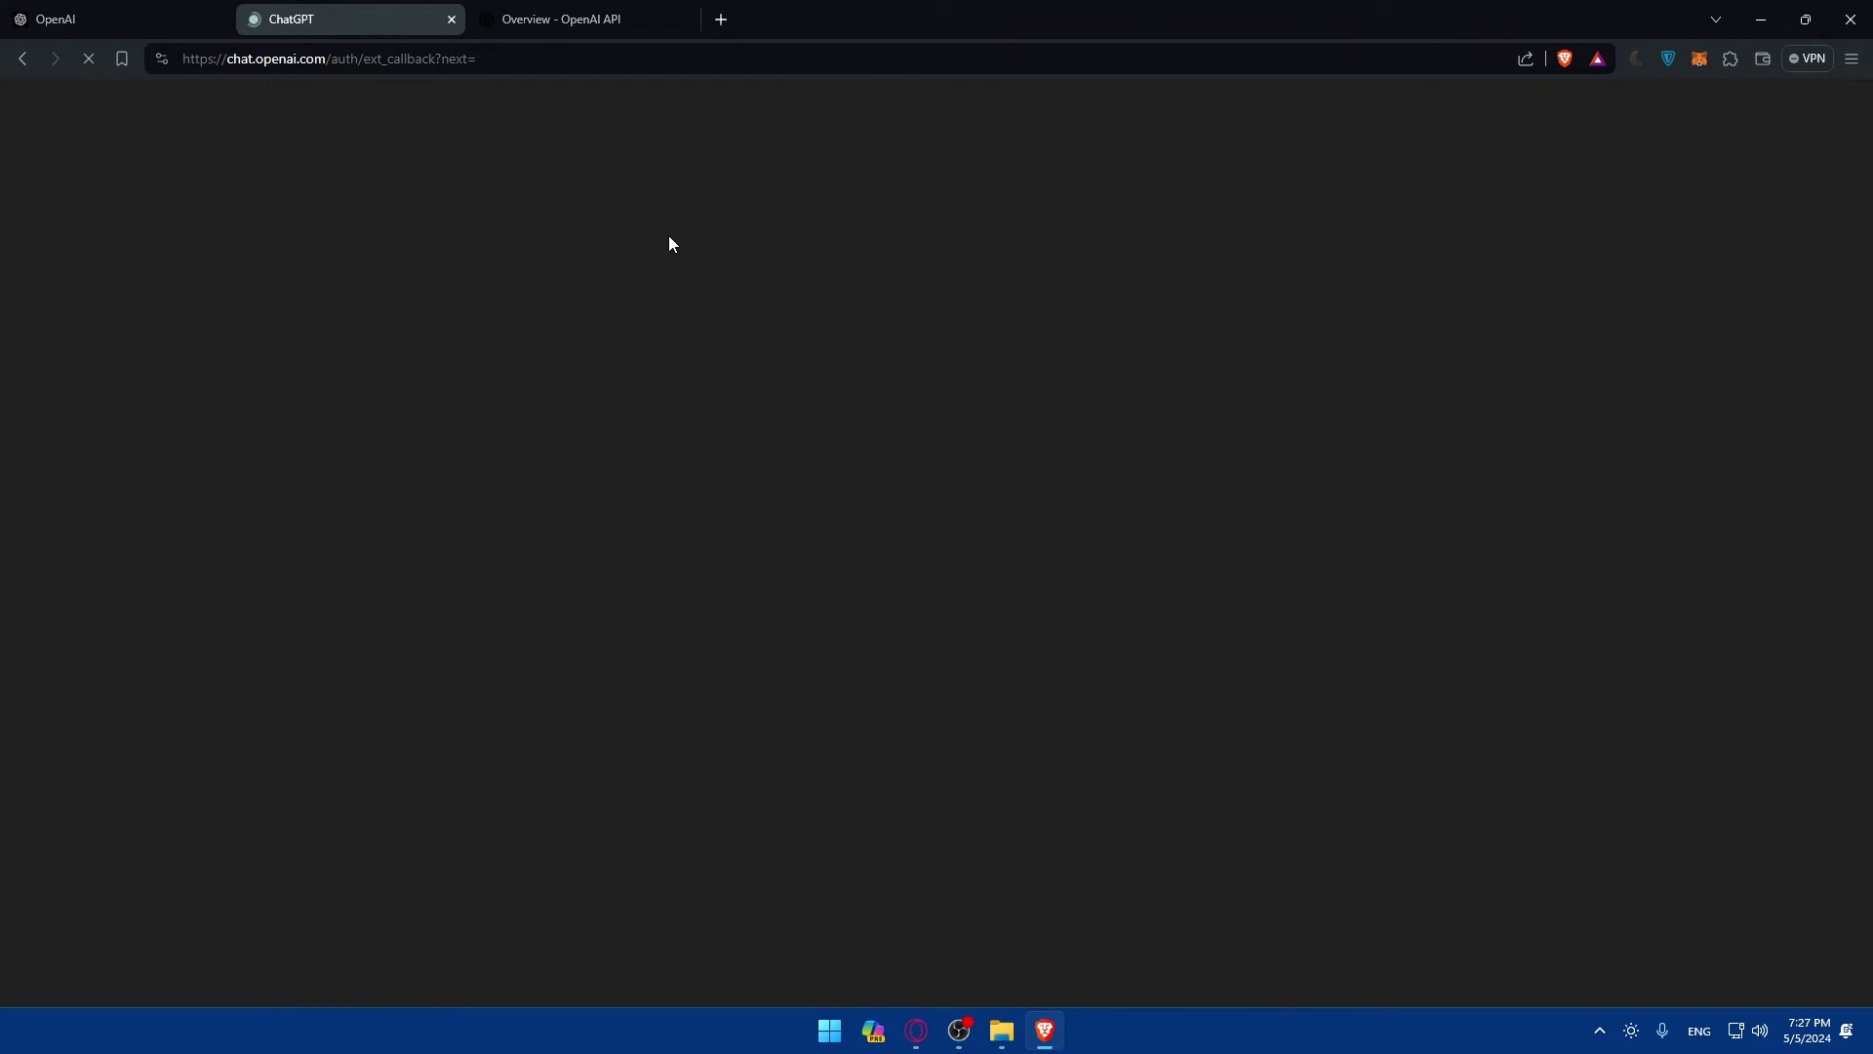
click(452, 20)
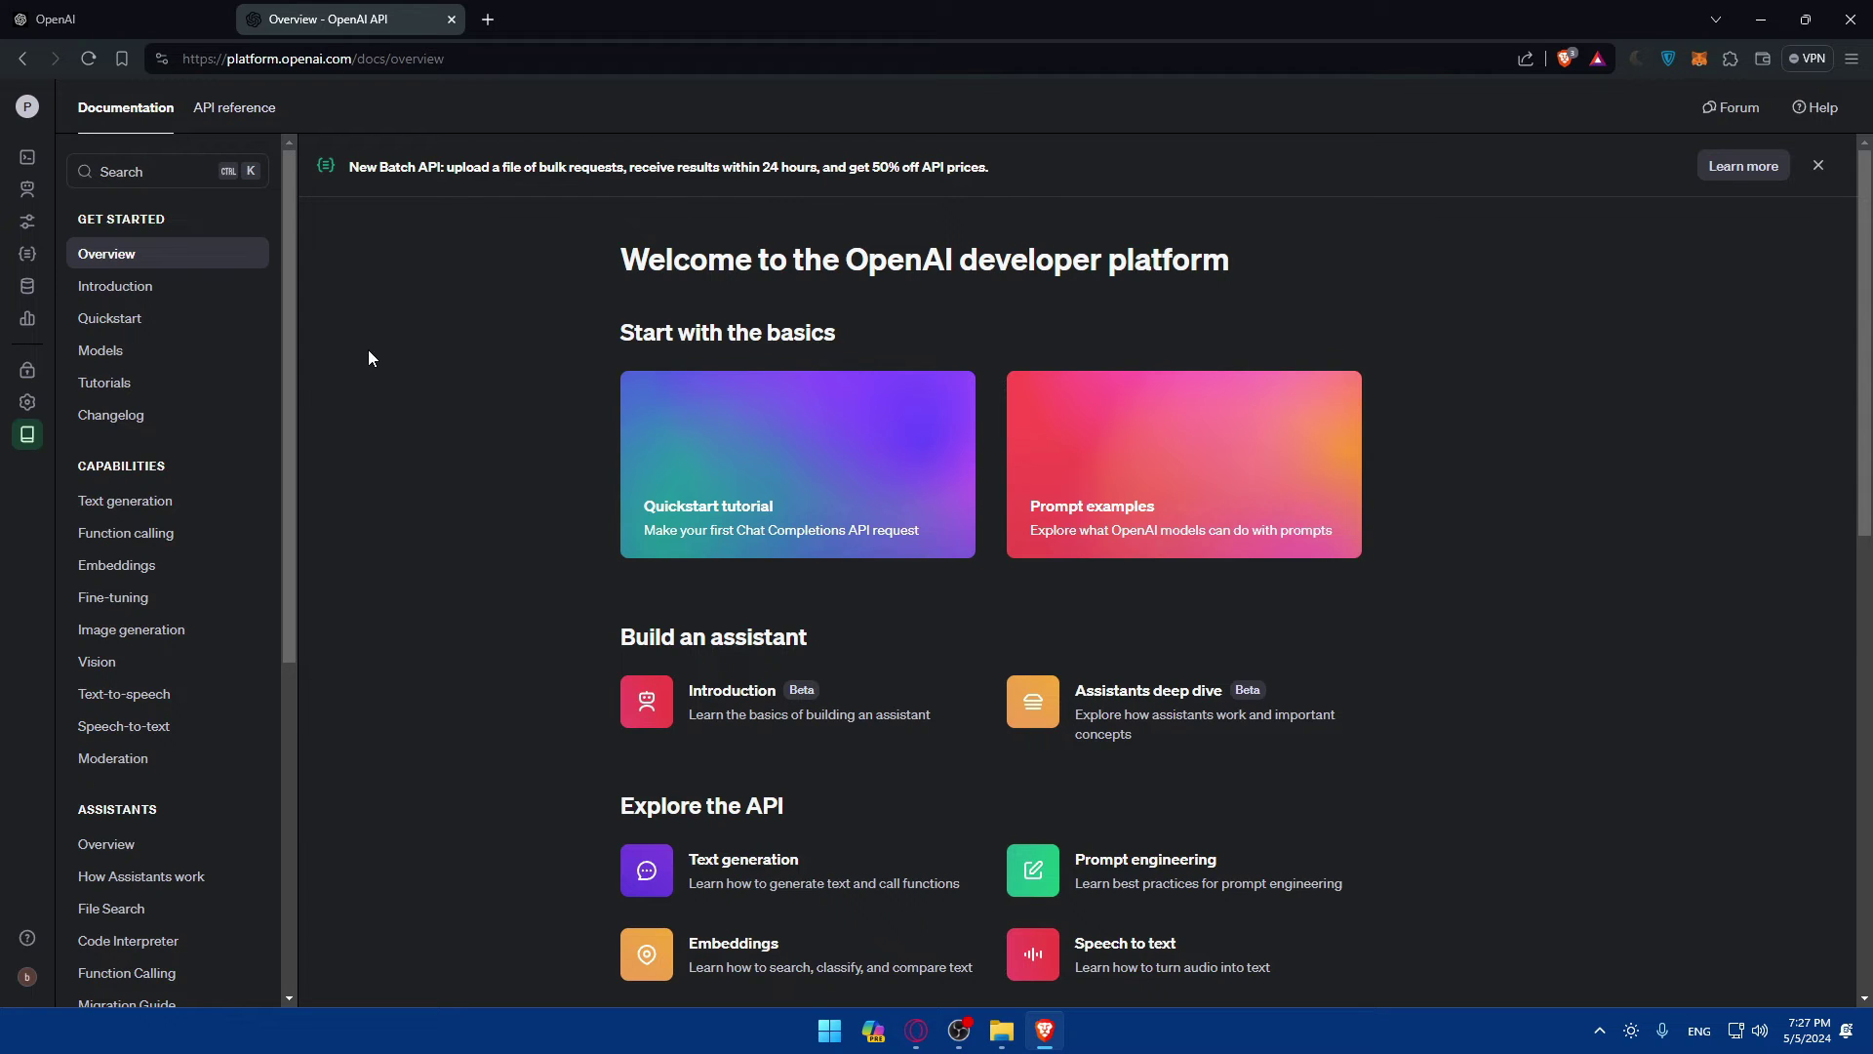
Step: Scroll the docs overview and try searching the documentation for 'api'
scroll(1037, 317, down, 10)
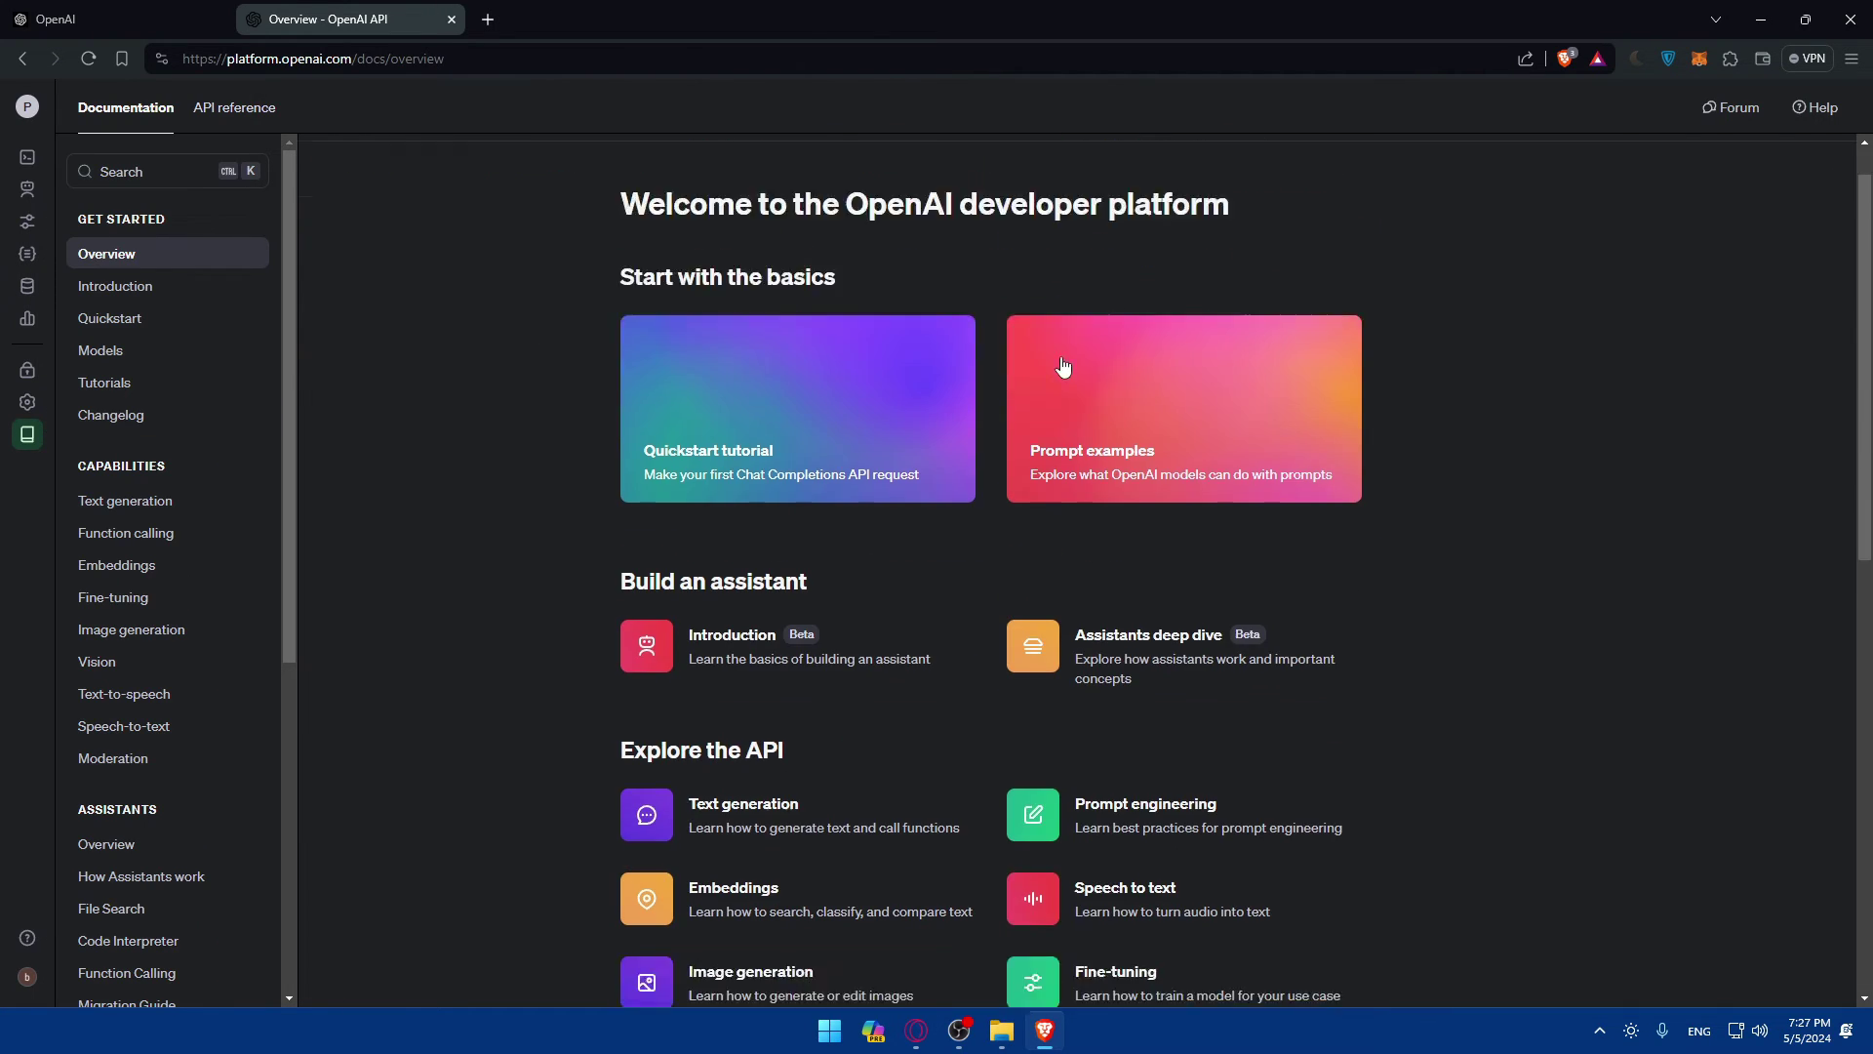
scroll(1058, 364, up, 10)
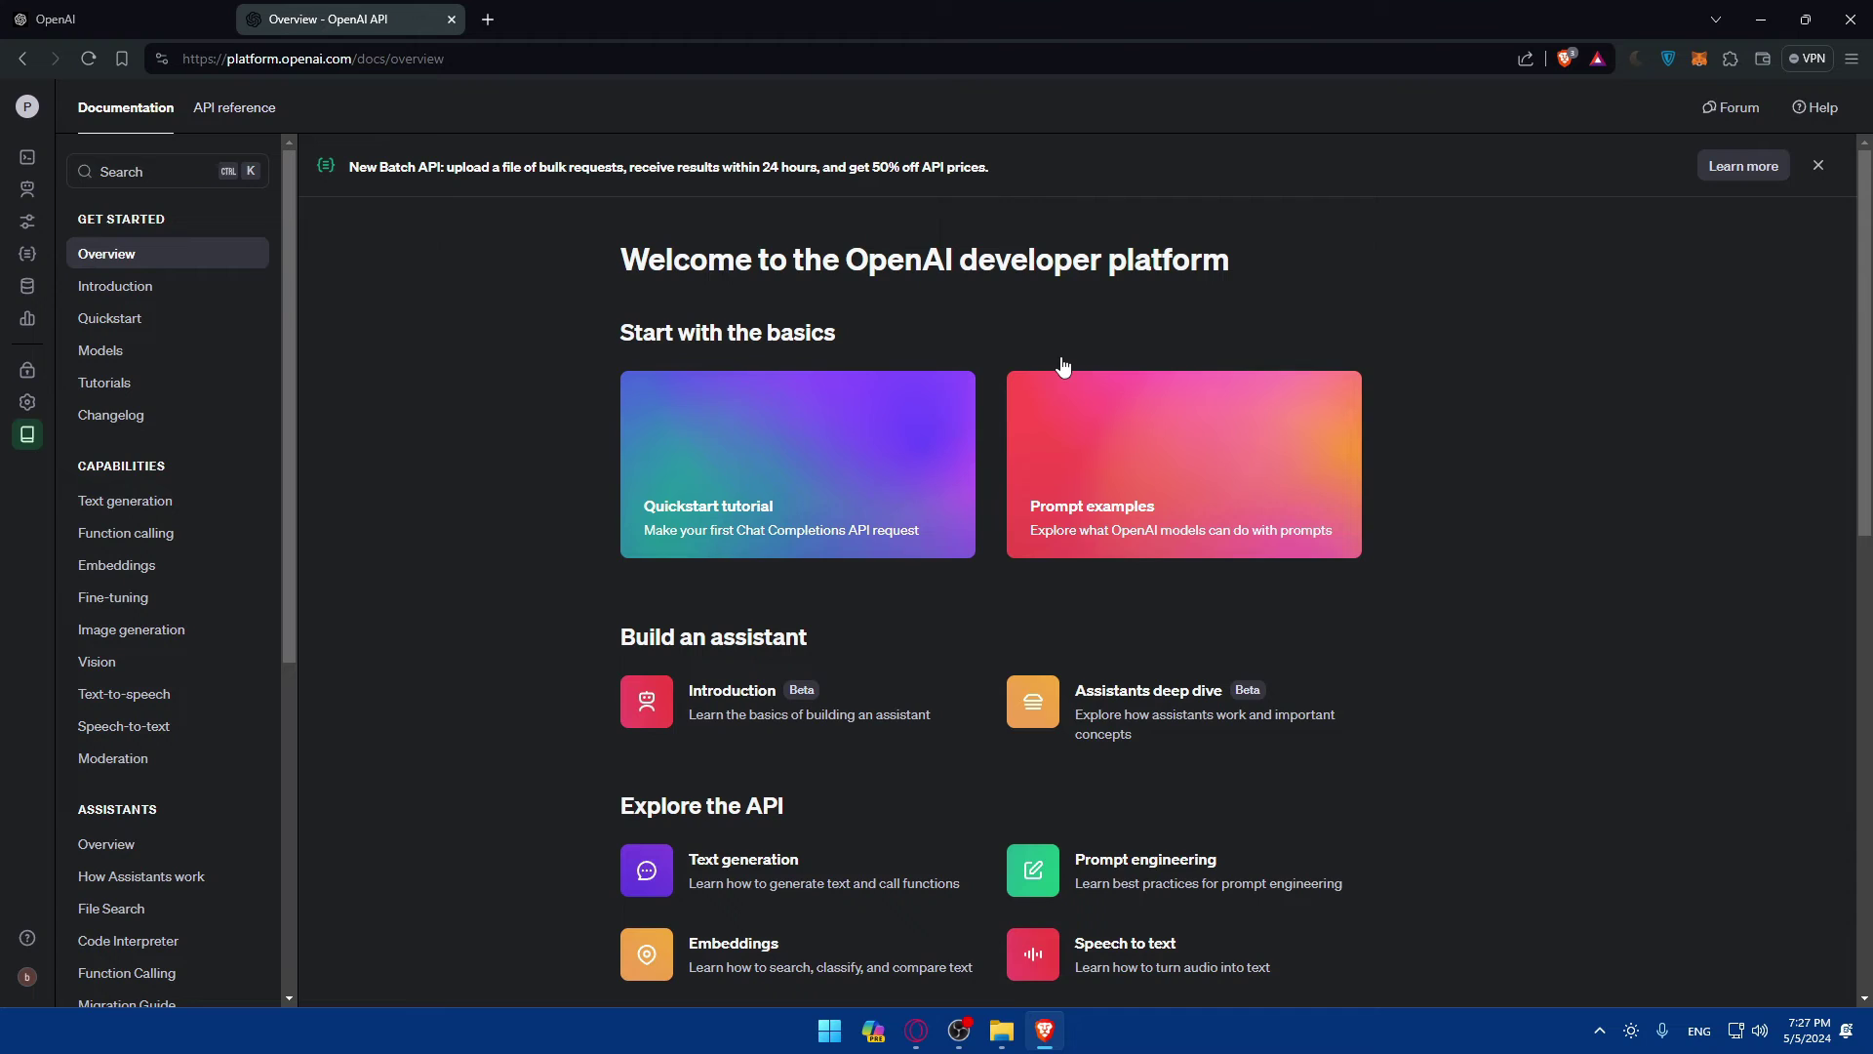
scroll(378, 355, down, 10)
scroll(433, 353, up, 10)
click(135, 176)
text(api)
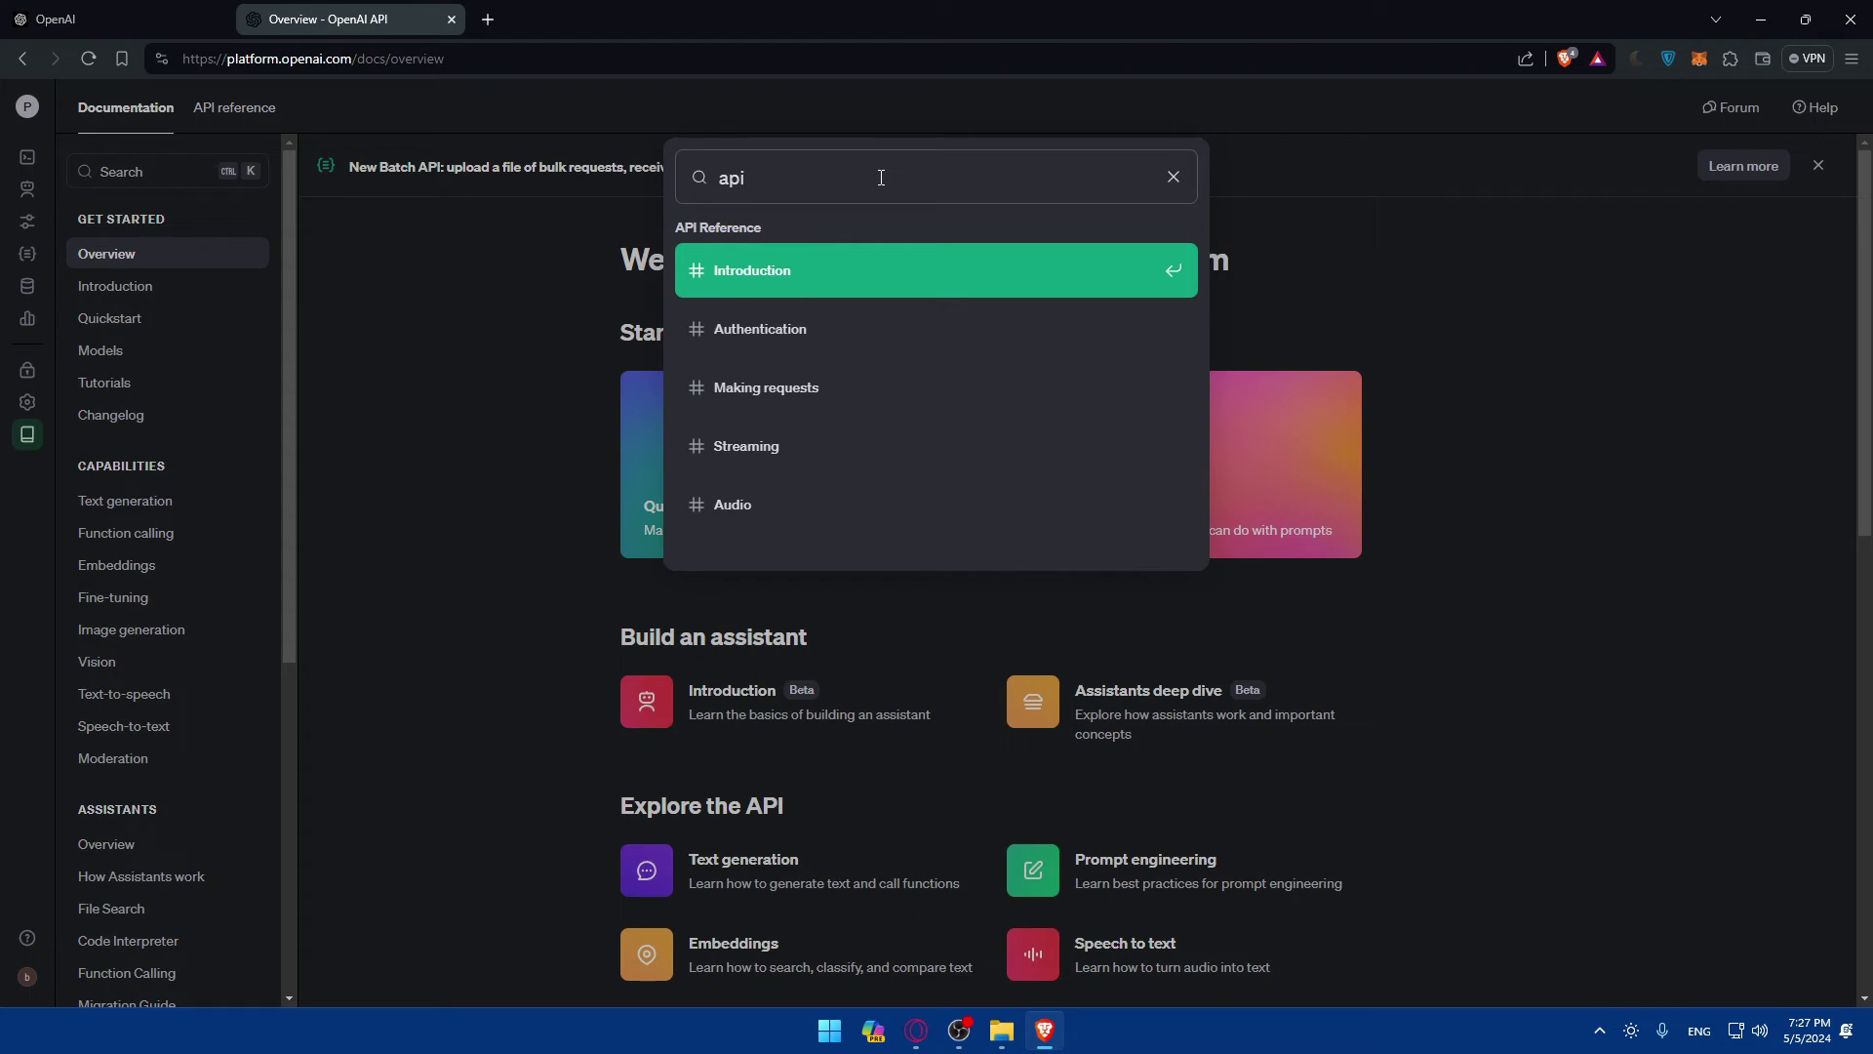
click(380, 434)
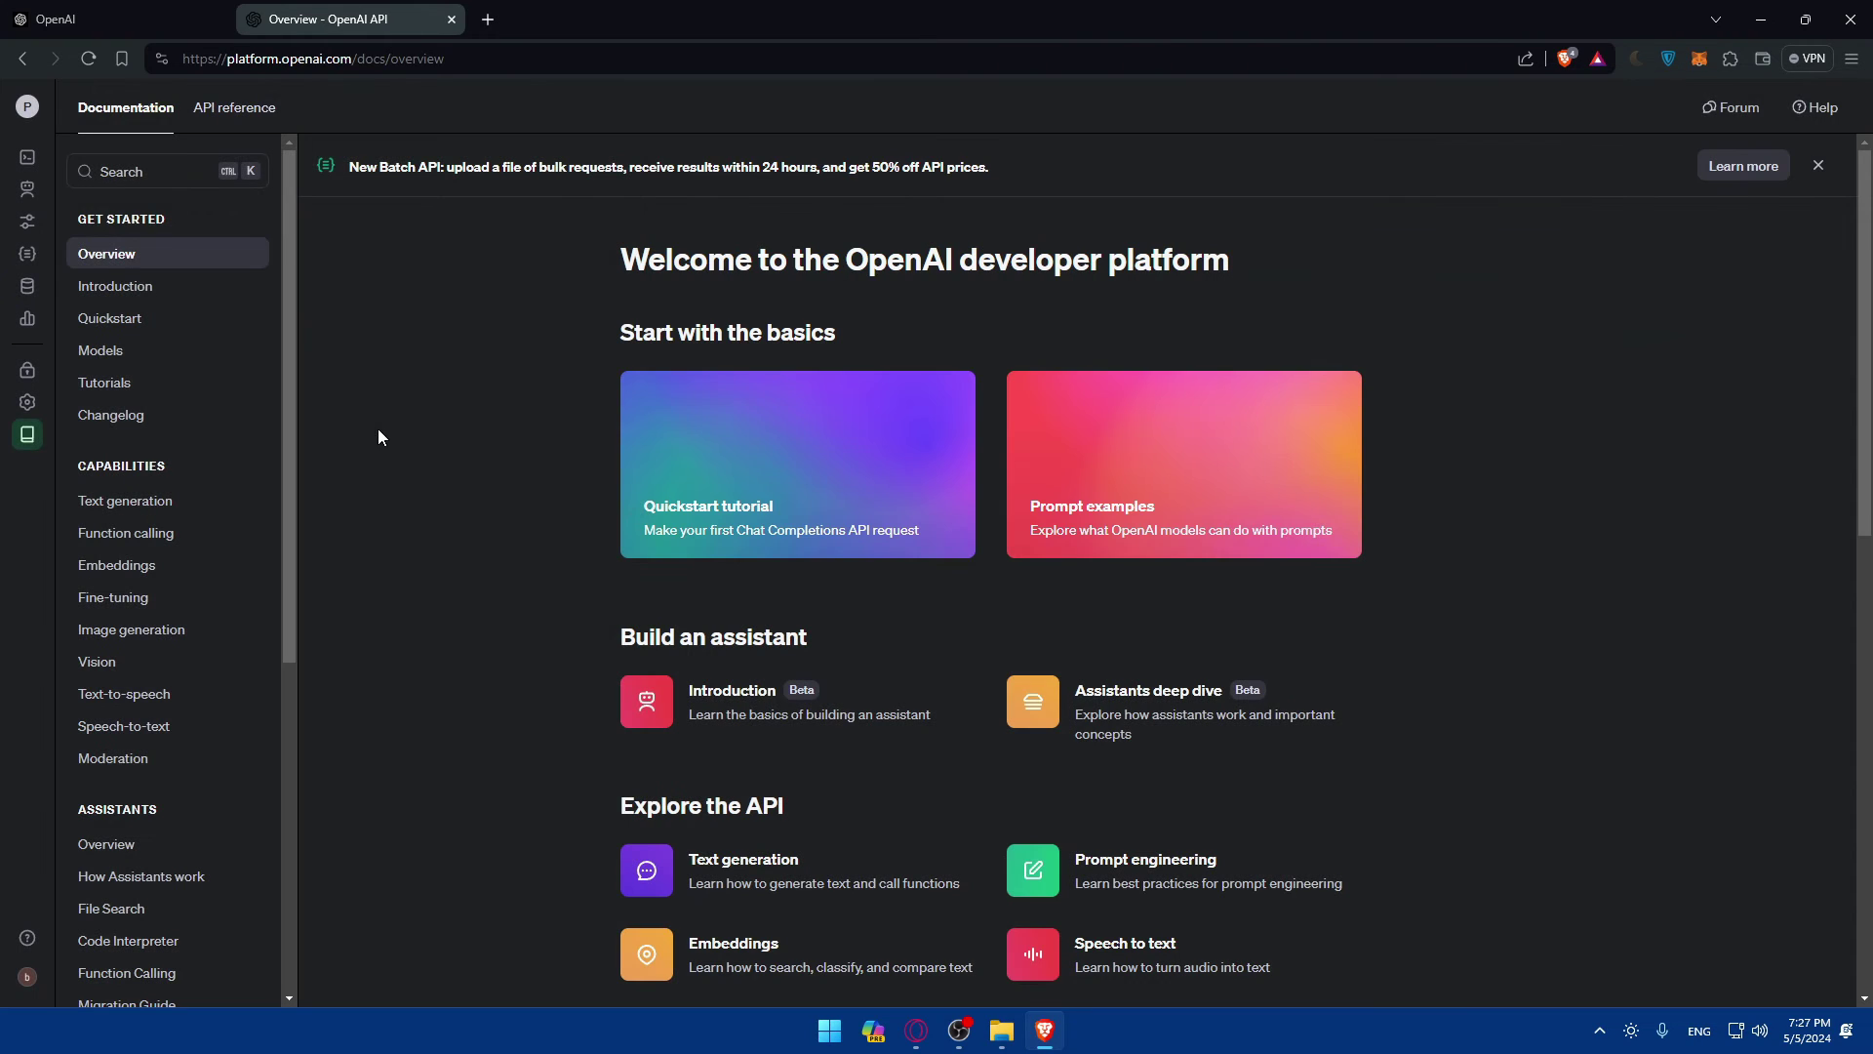
Step: Go to the API reference, read its Introduction, and scroll to the Authentication section
click(234, 109)
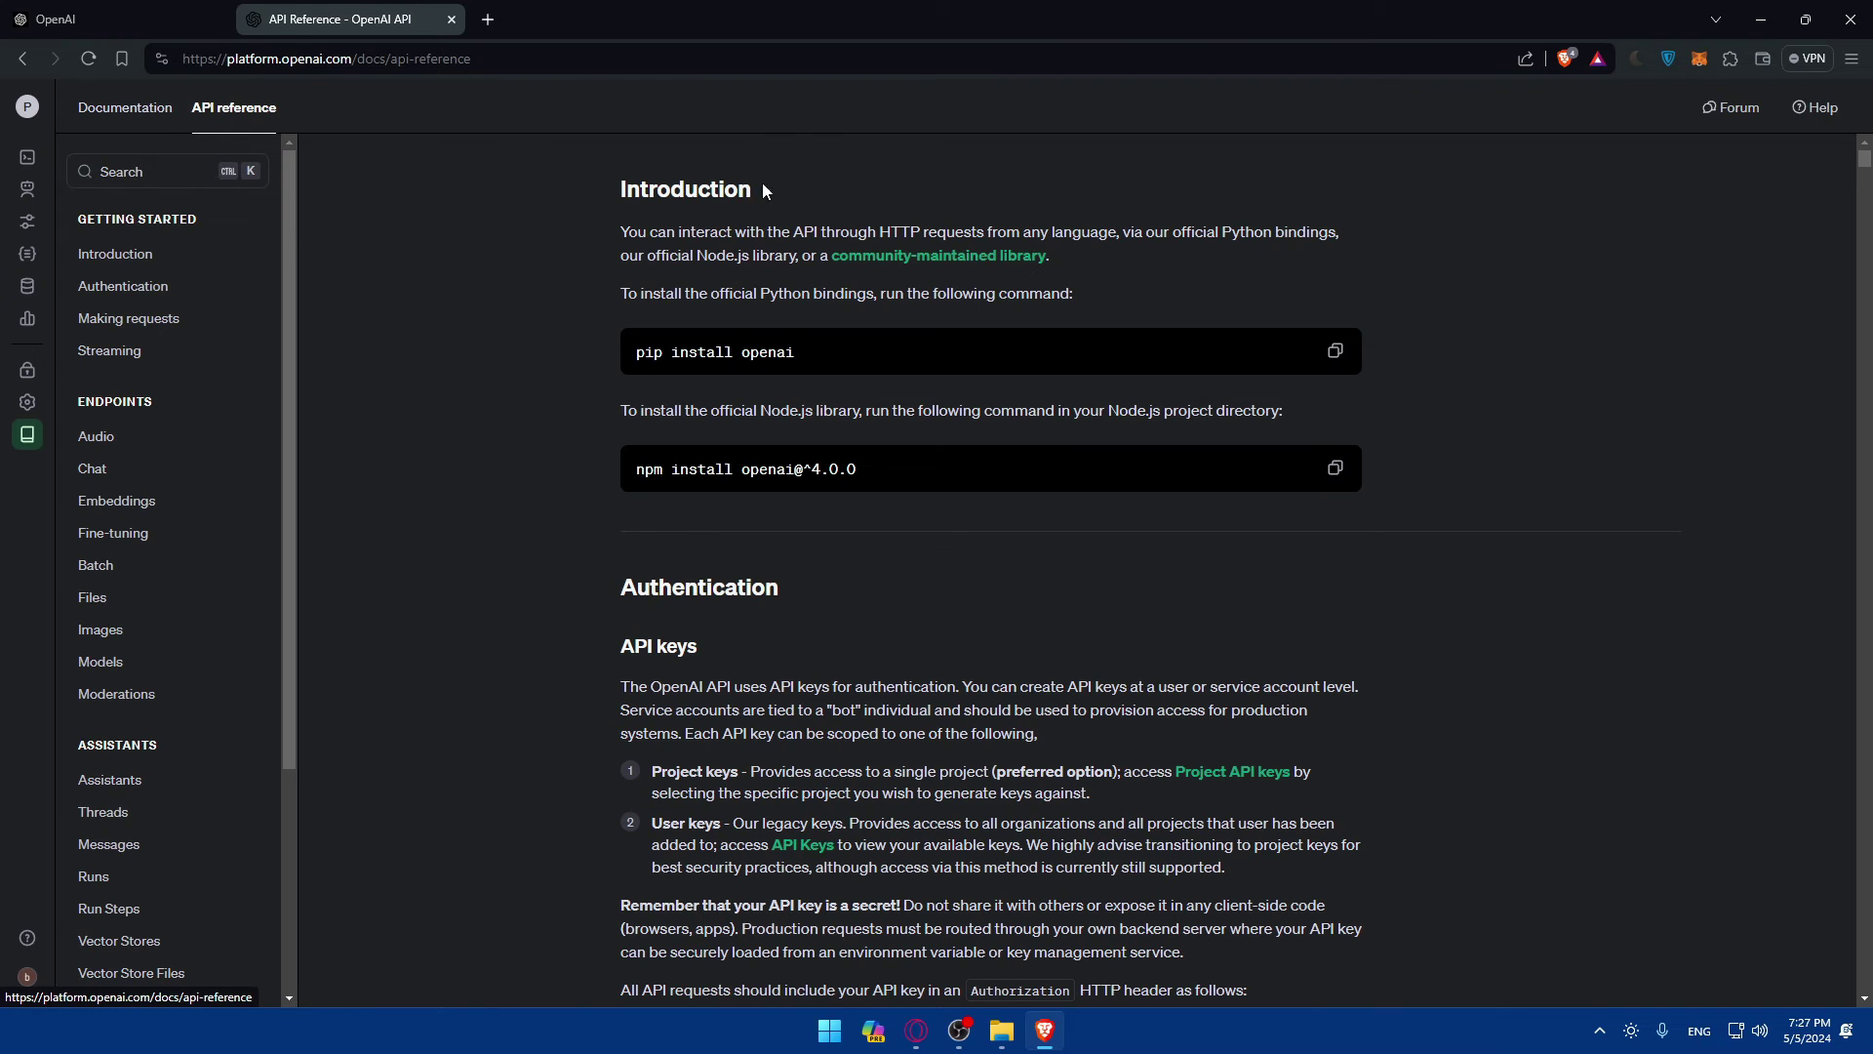
double_click(763, 188)
drag(566, 234, 925, 232)
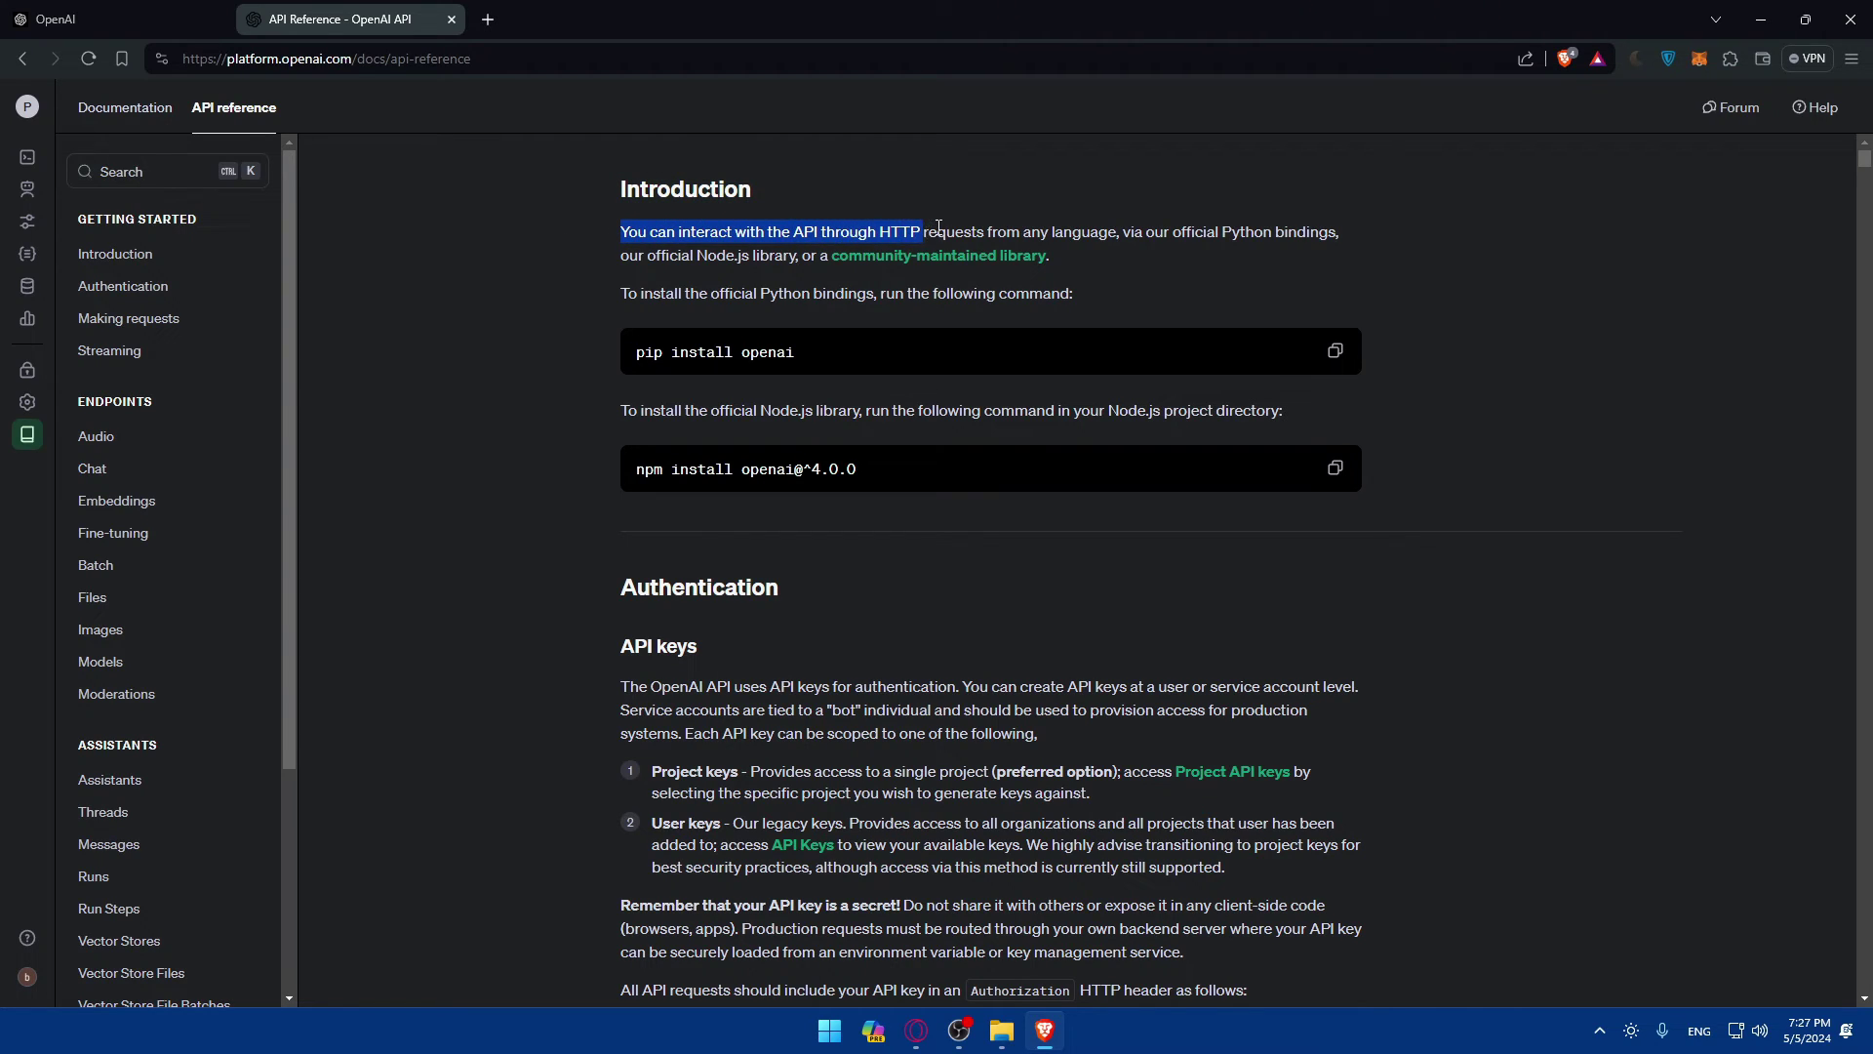
click(939, 230)
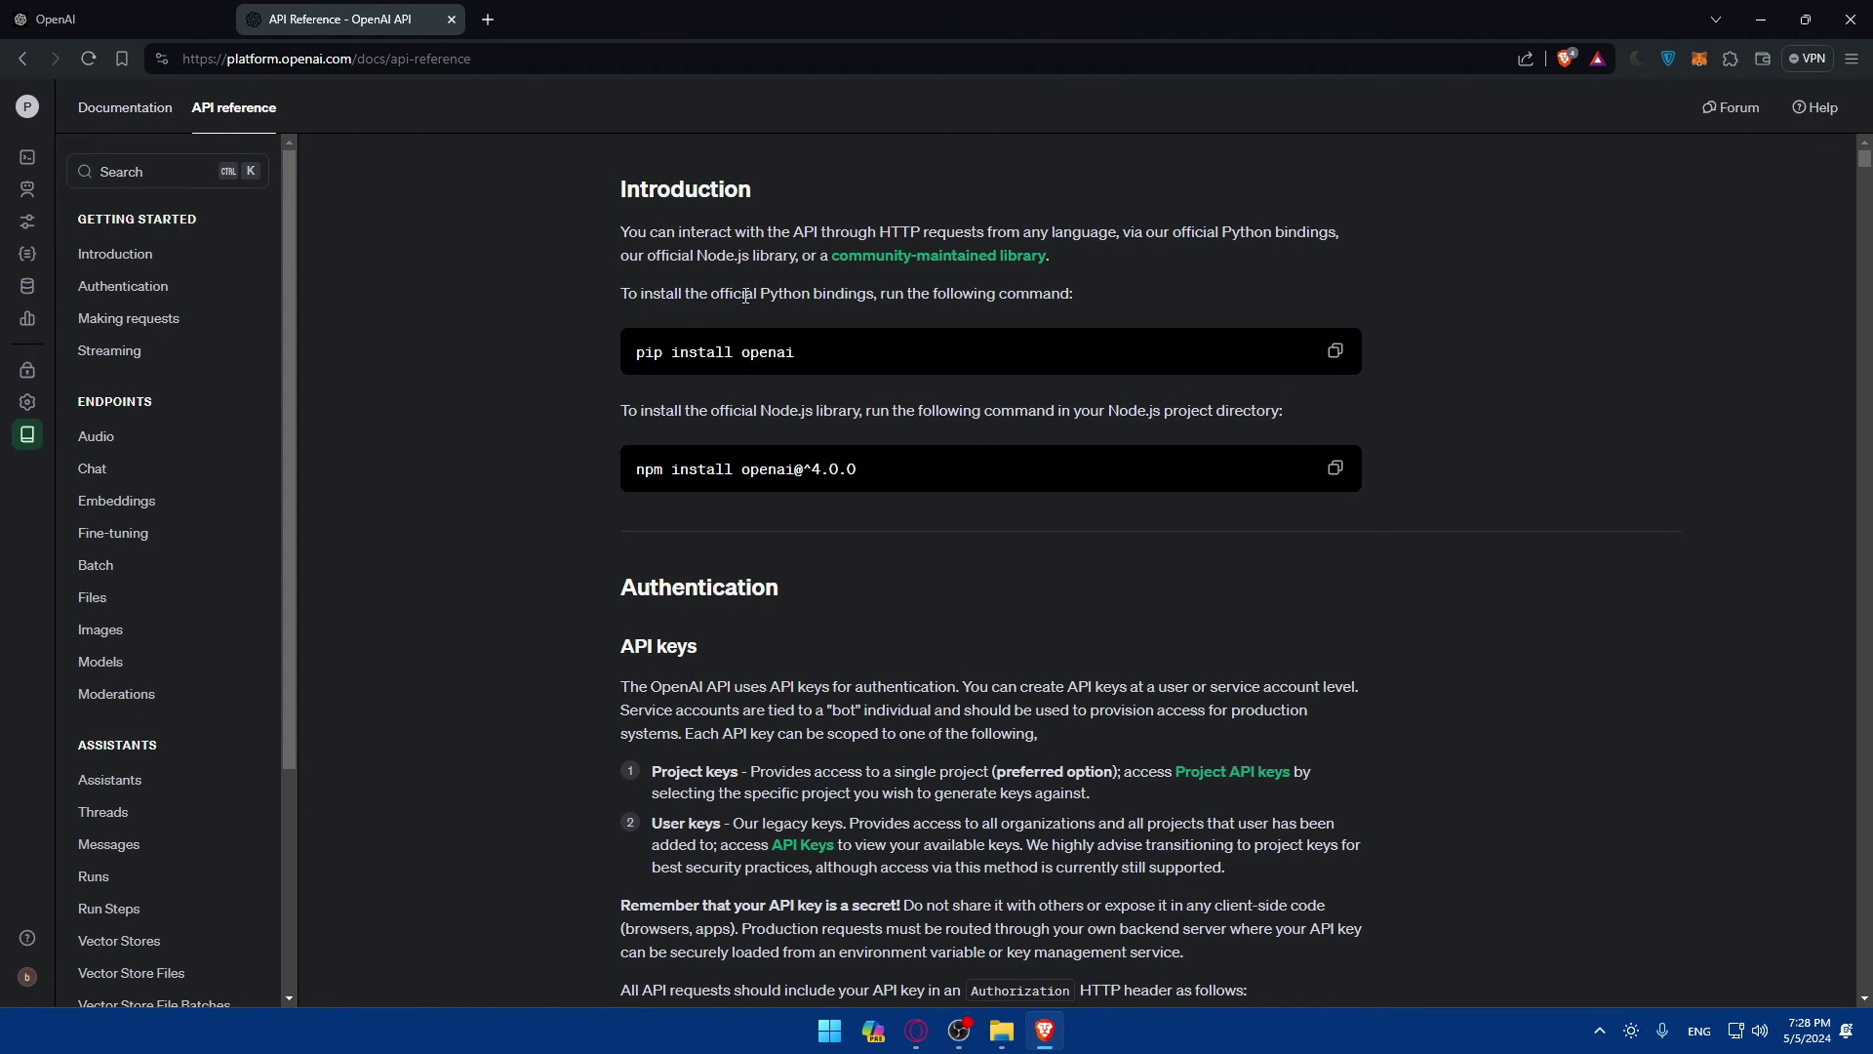
scroll(884, 321, down, 3)
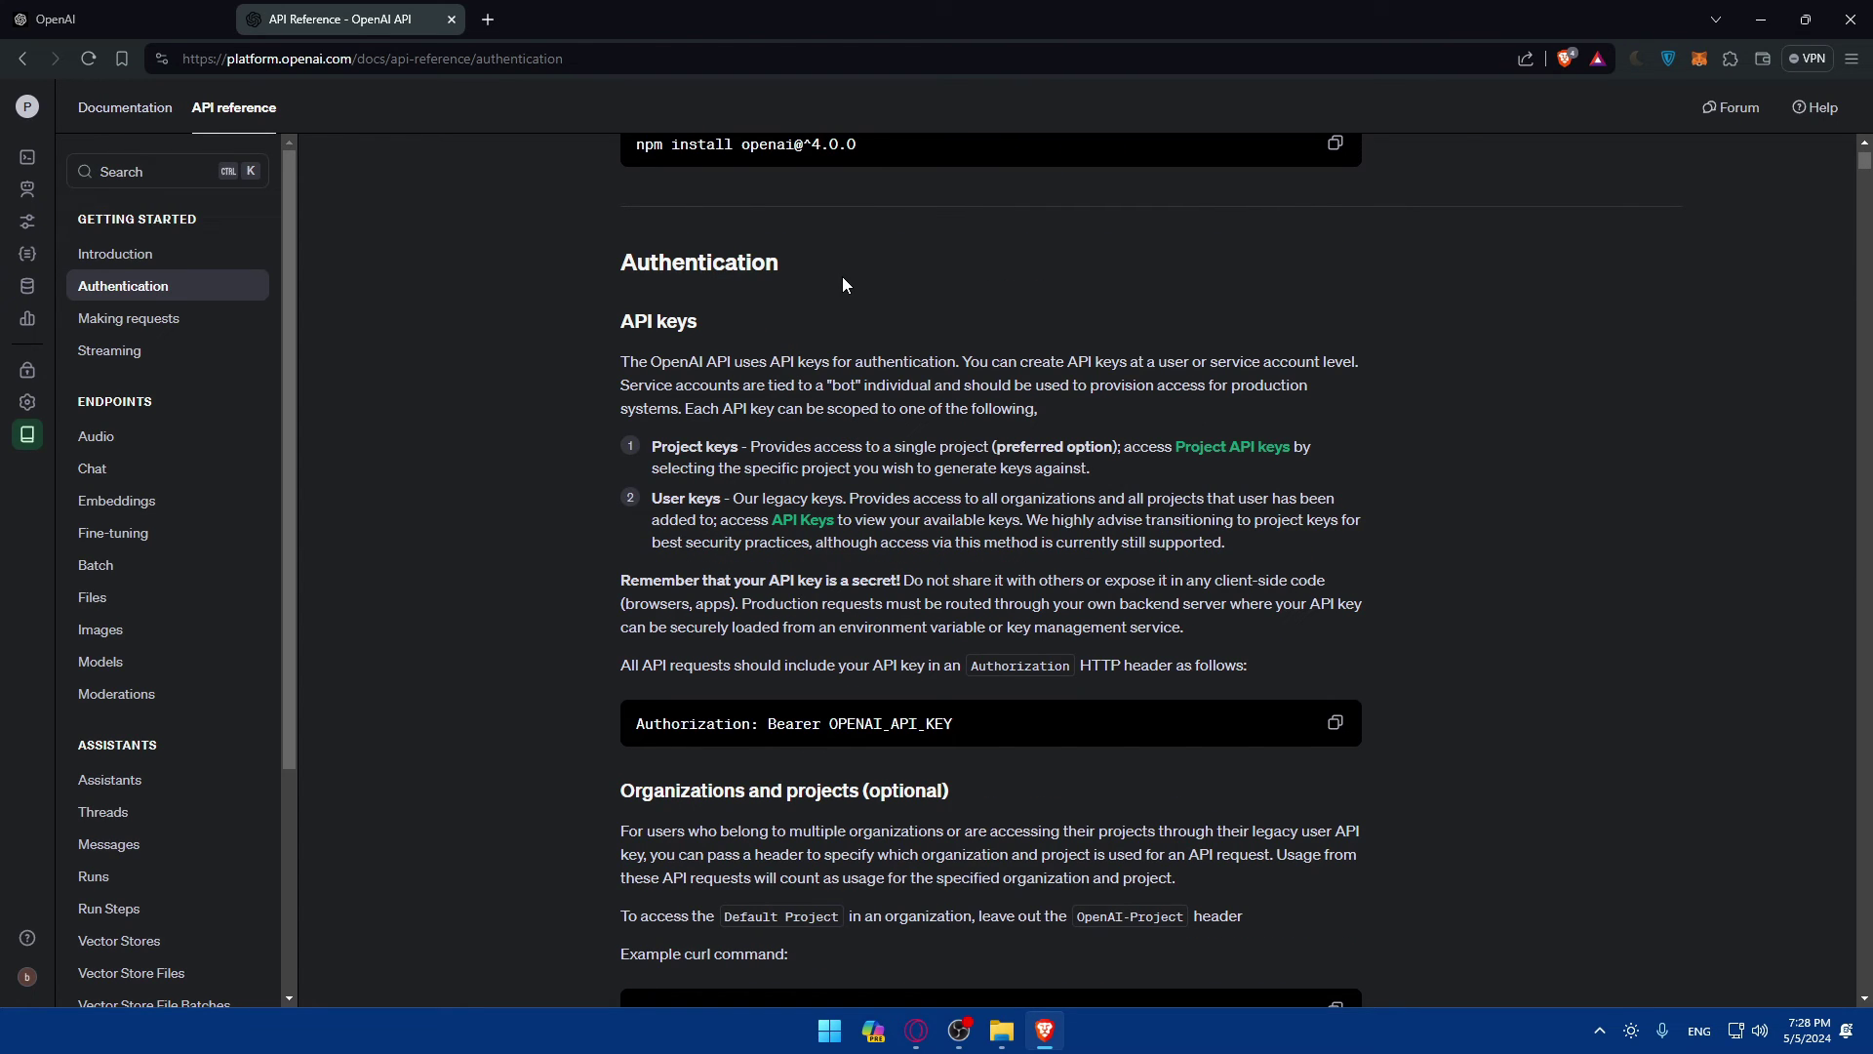
Step: Open the Project API keys and API Keys links in new tabs, landing on the Default Project's API keys page
right_click(1232, 468)
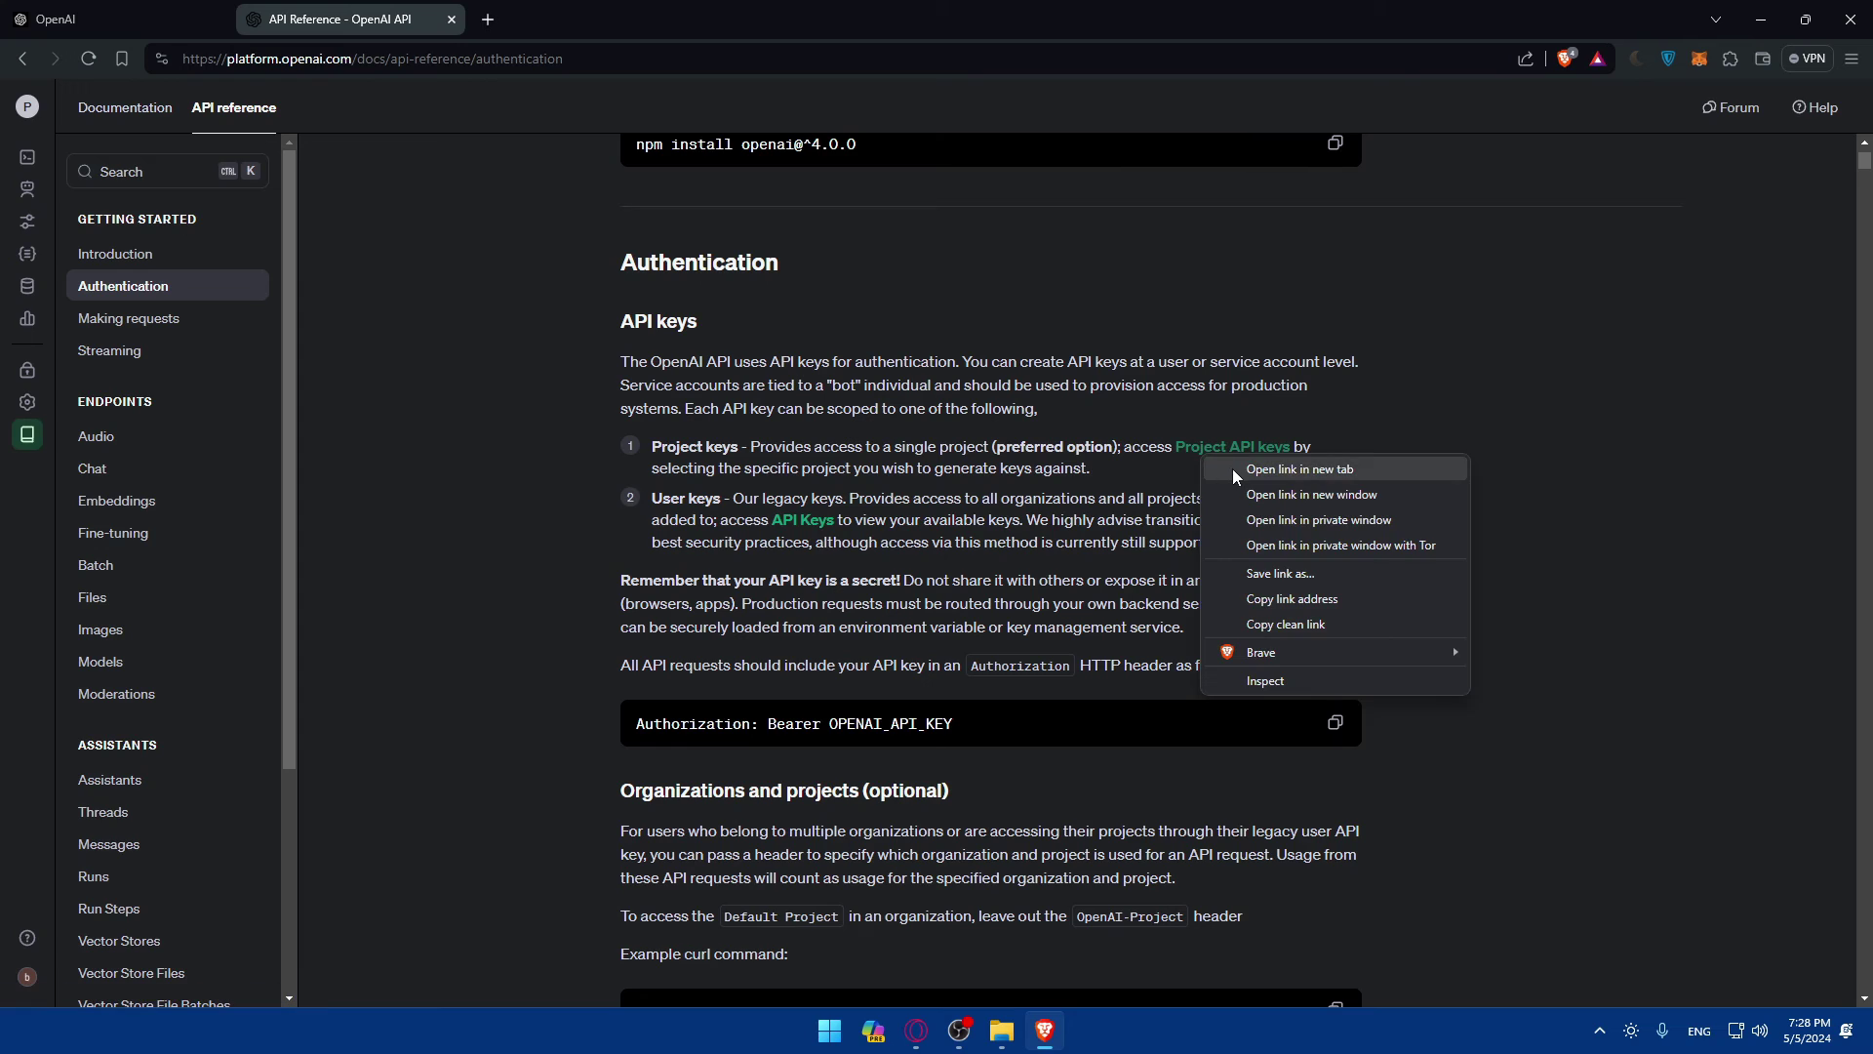
click(1268, 468)
right_click(798, 525)
click(849, 538)
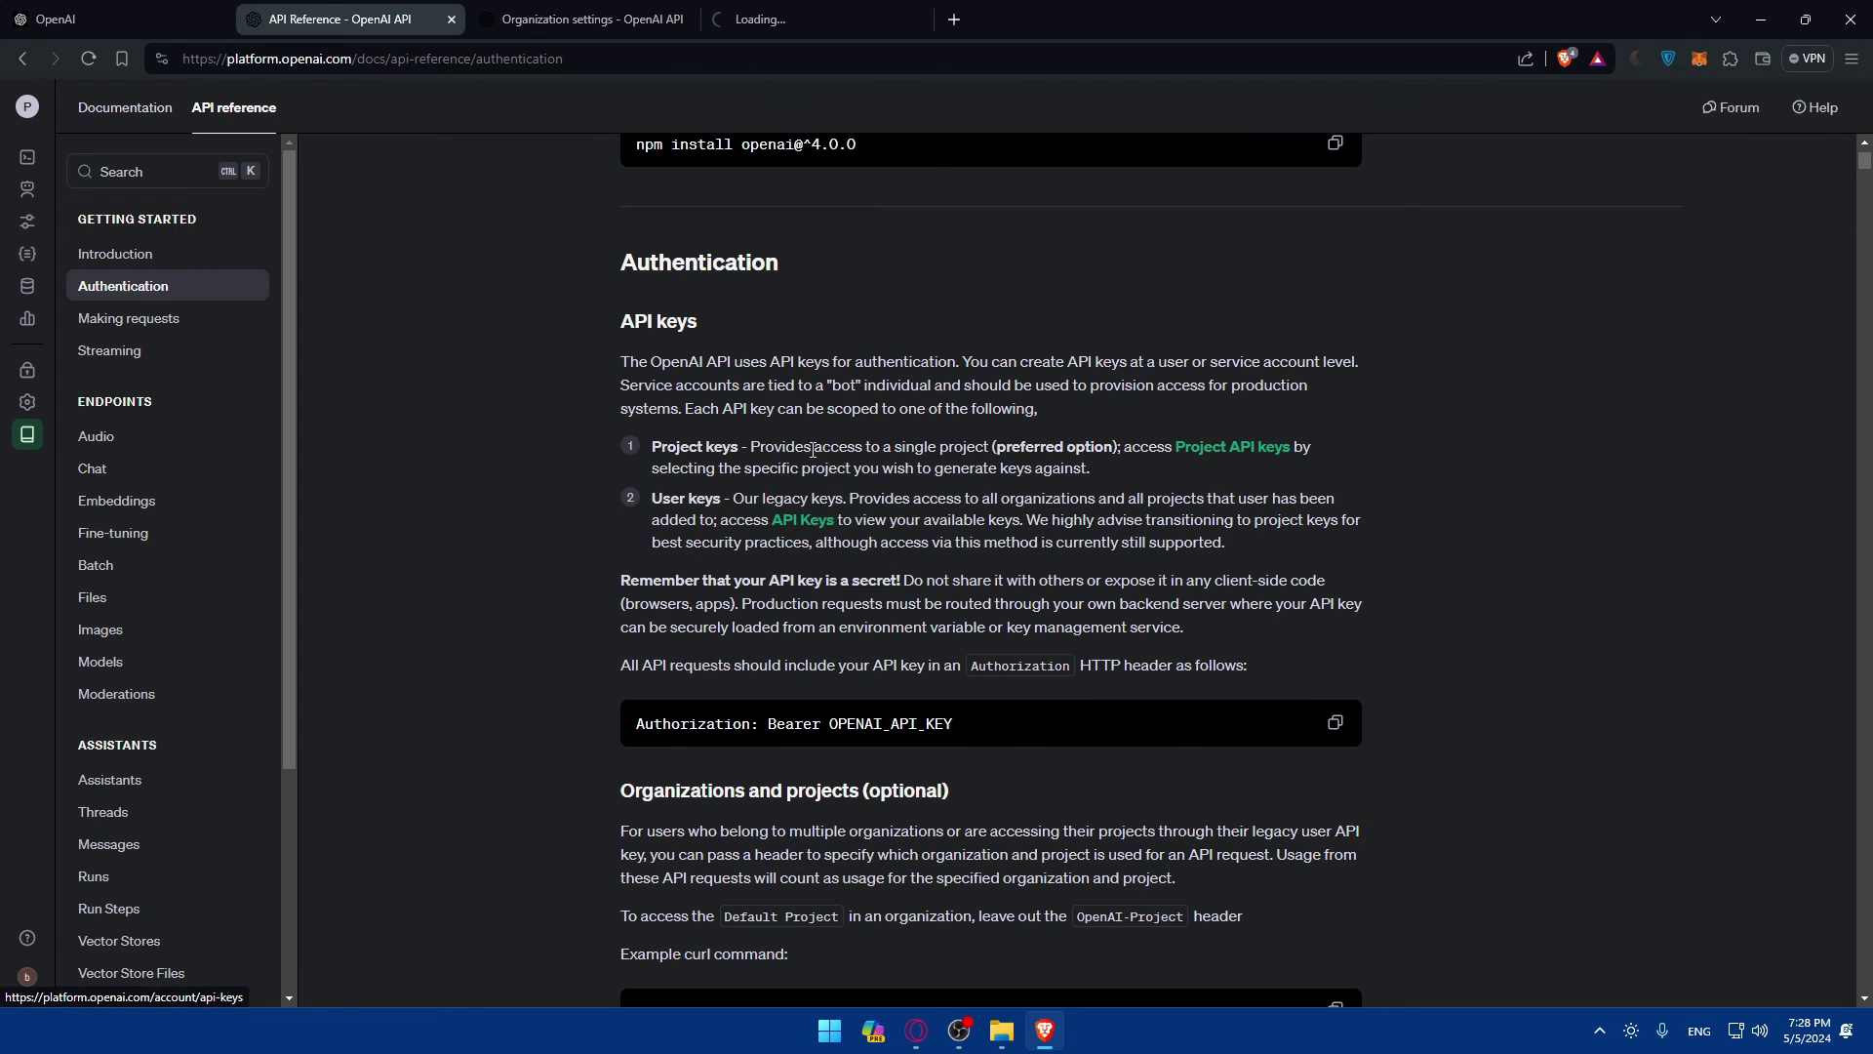
click(583, 19)
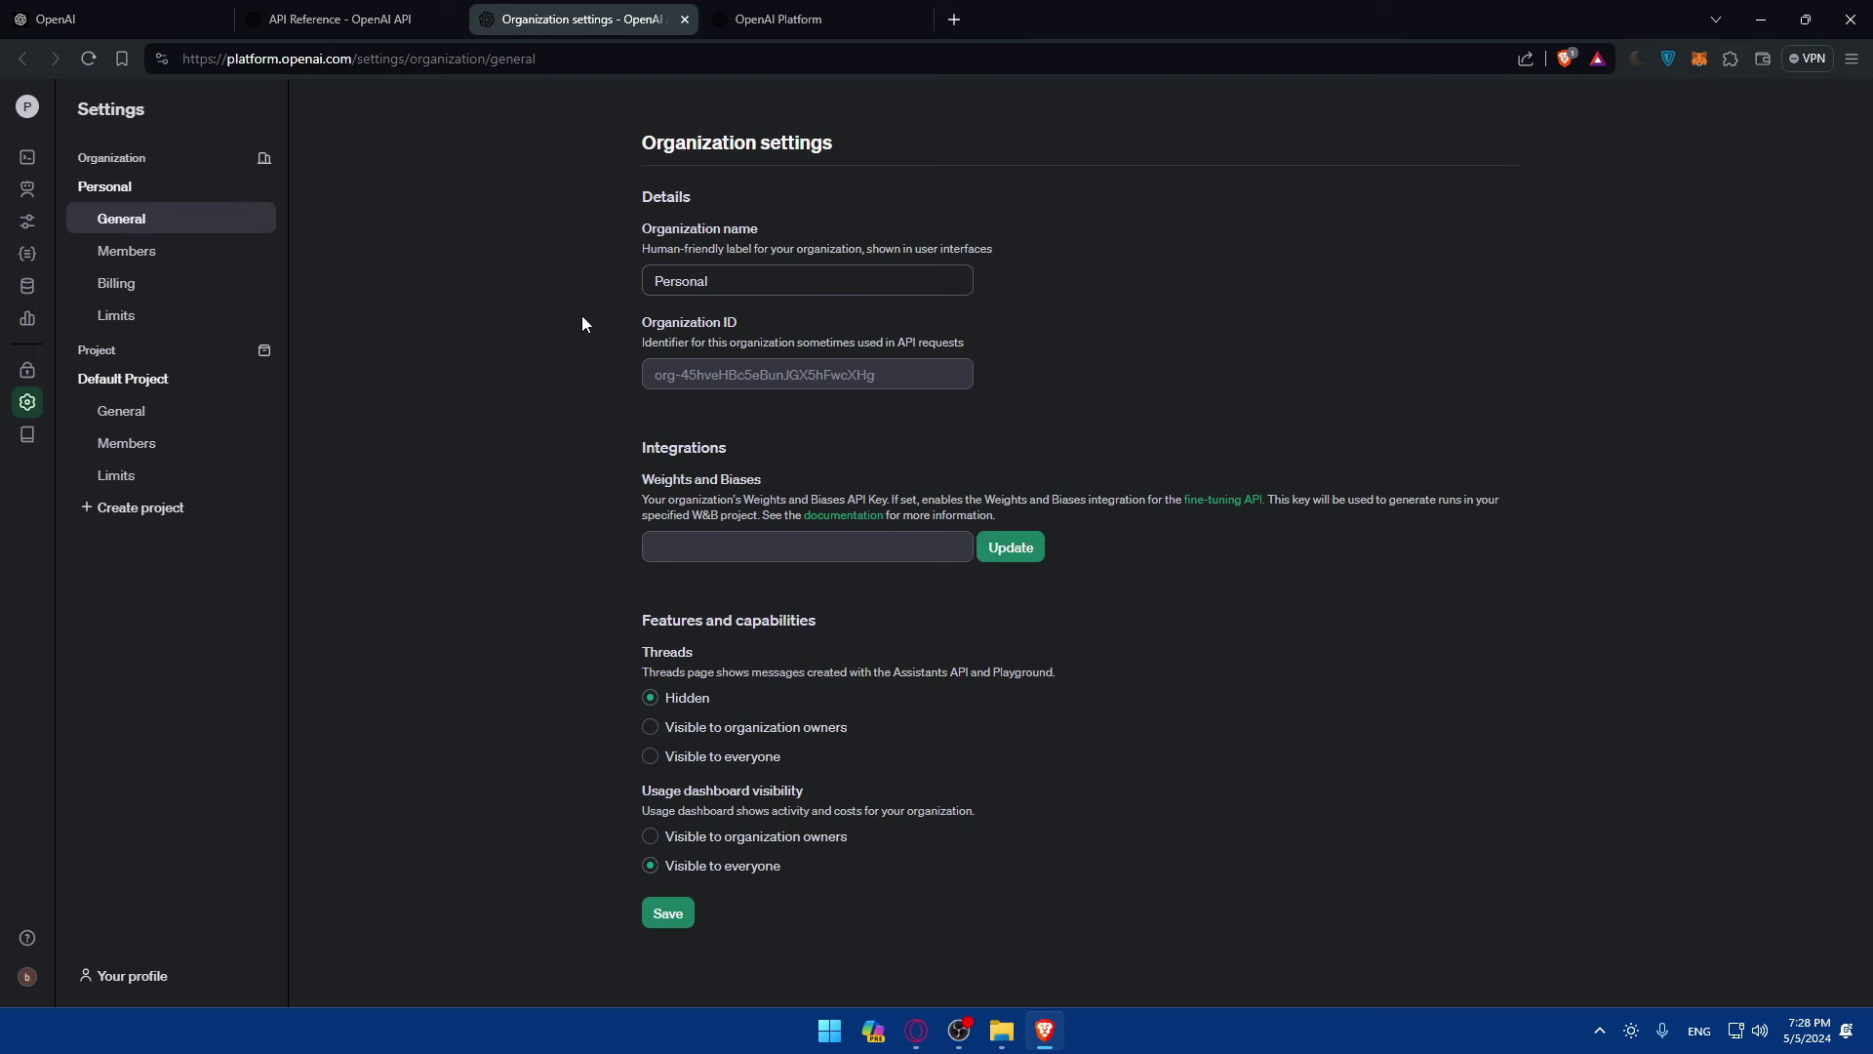
click(712, 20)
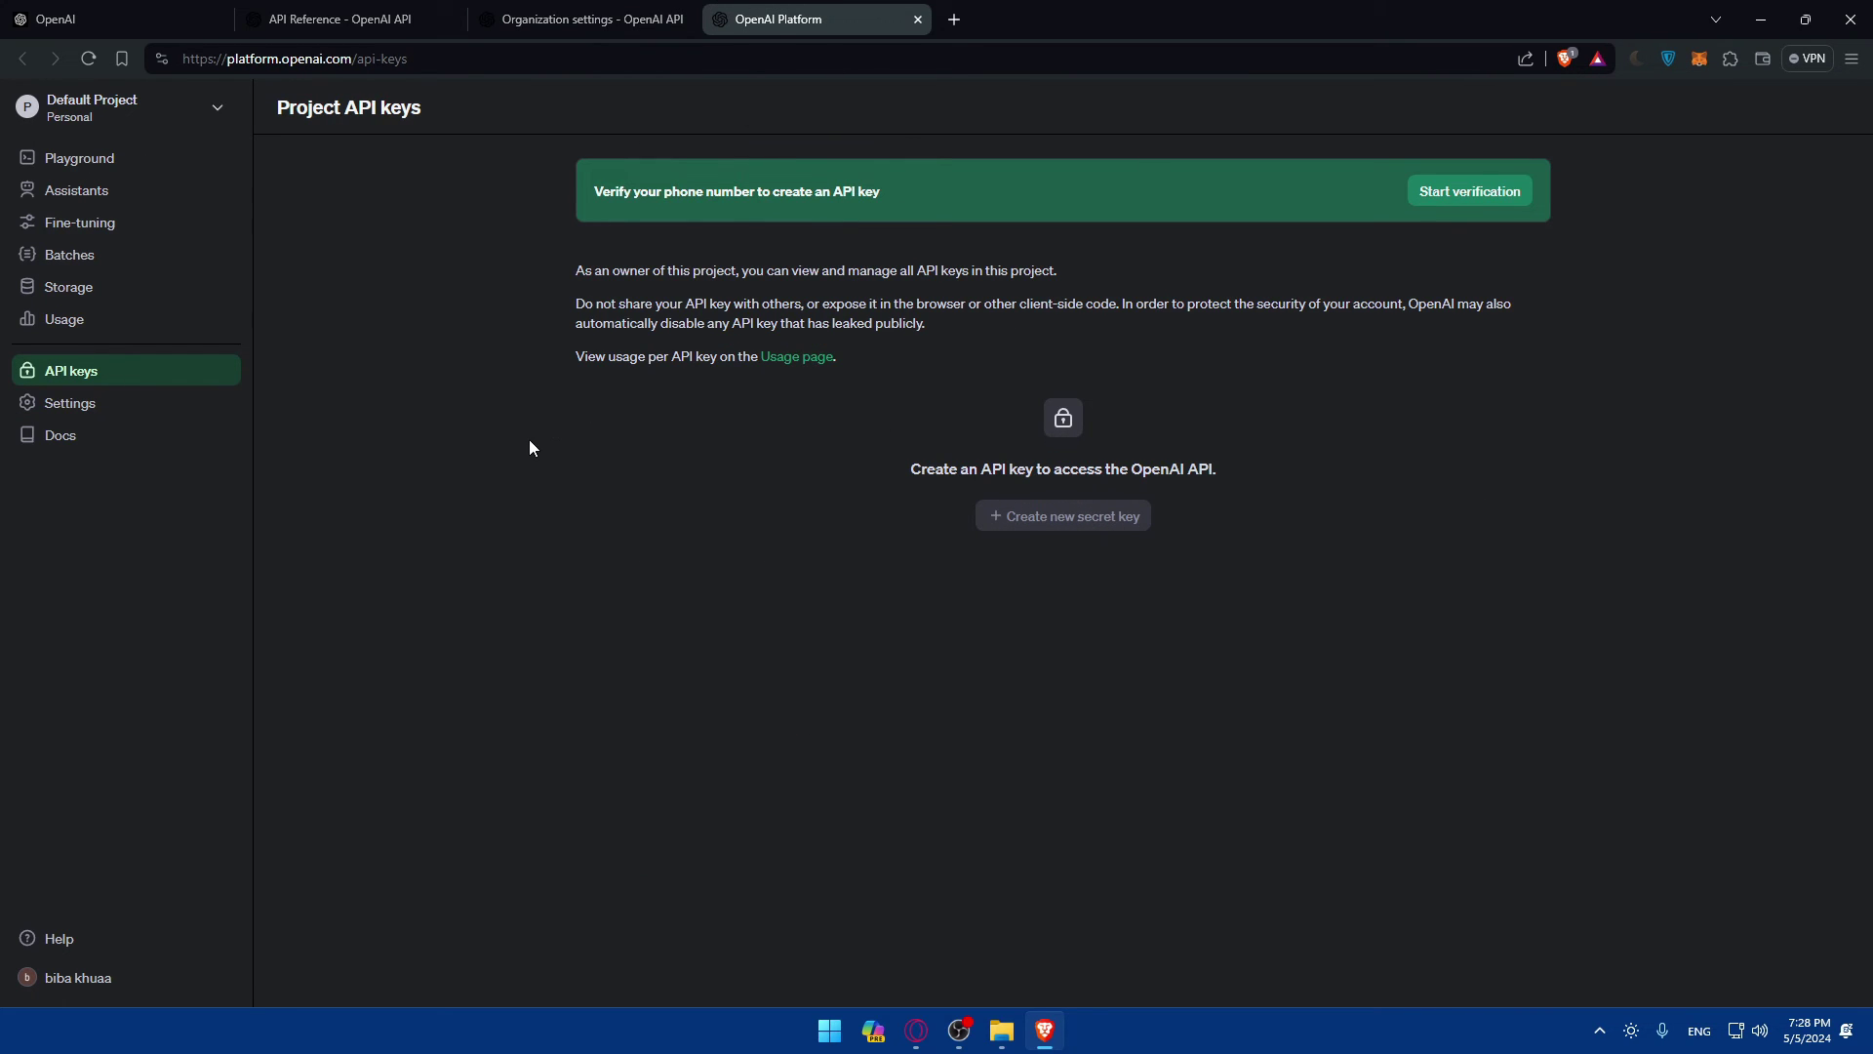
click(566, 8)
click(430, 12)
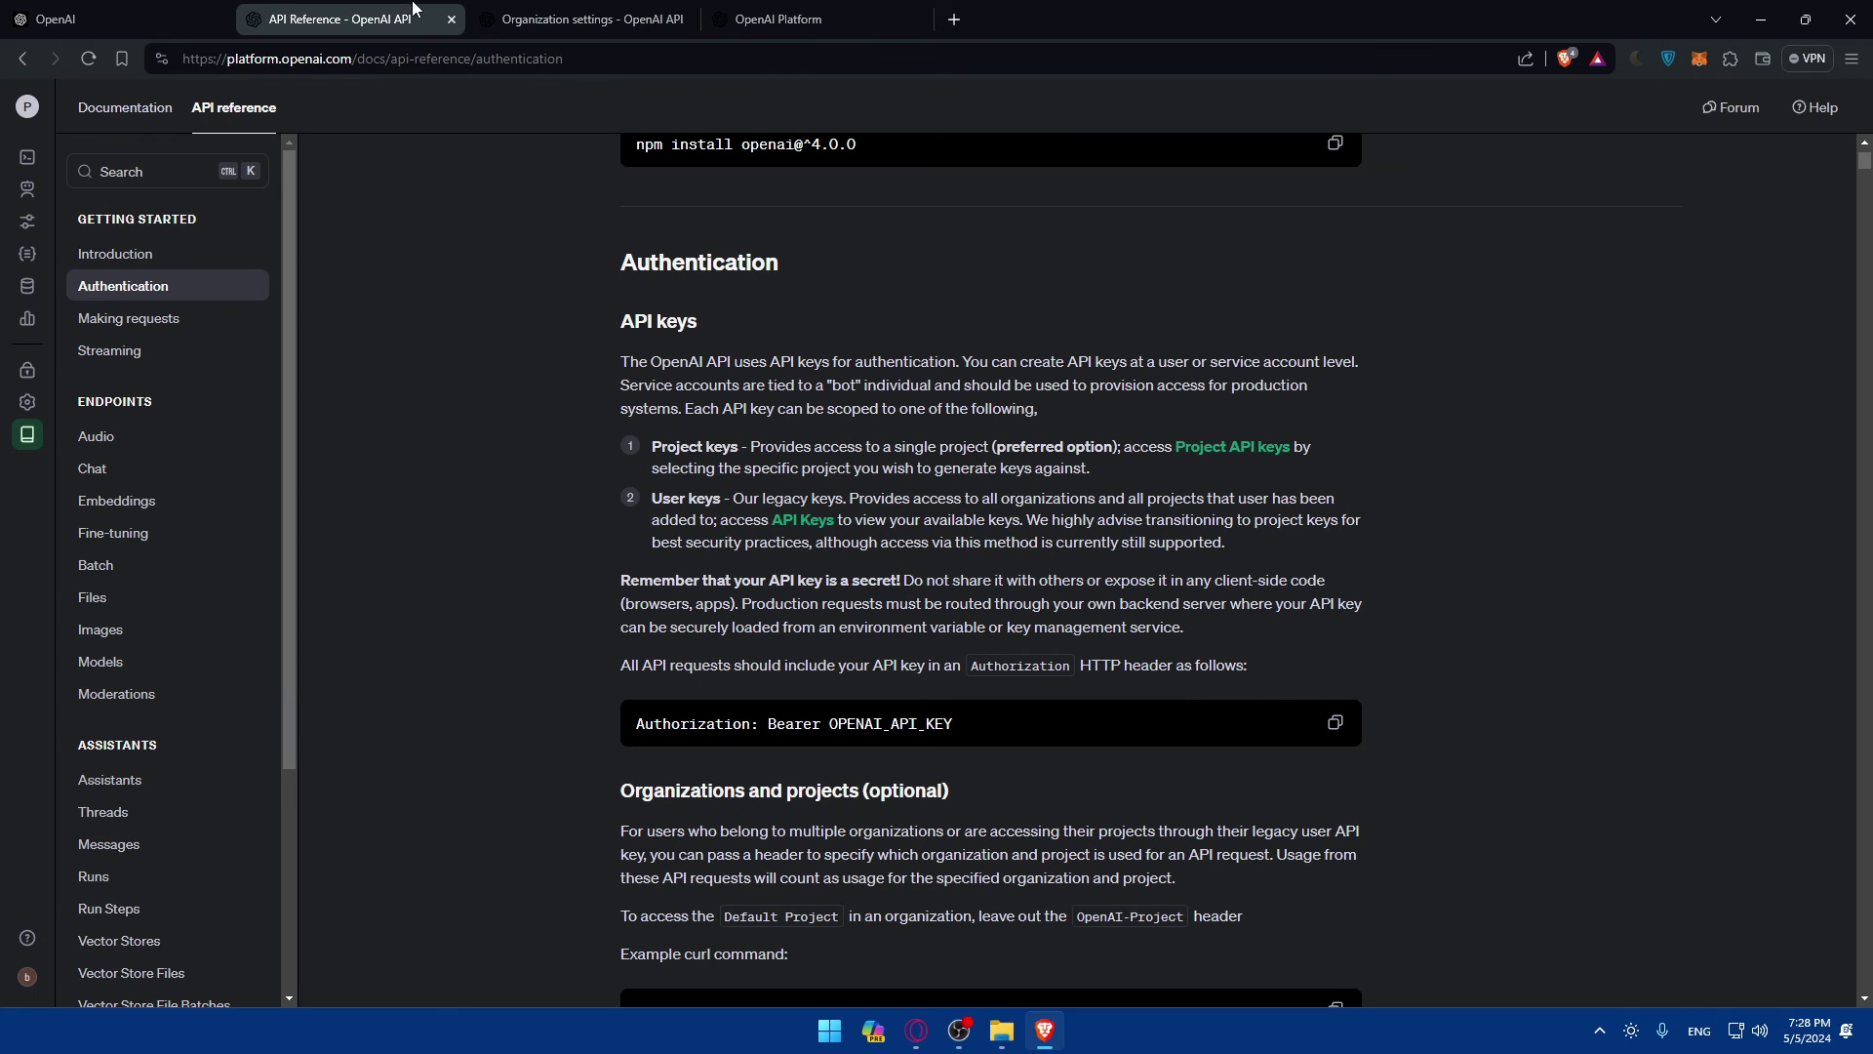
click(33, 371)
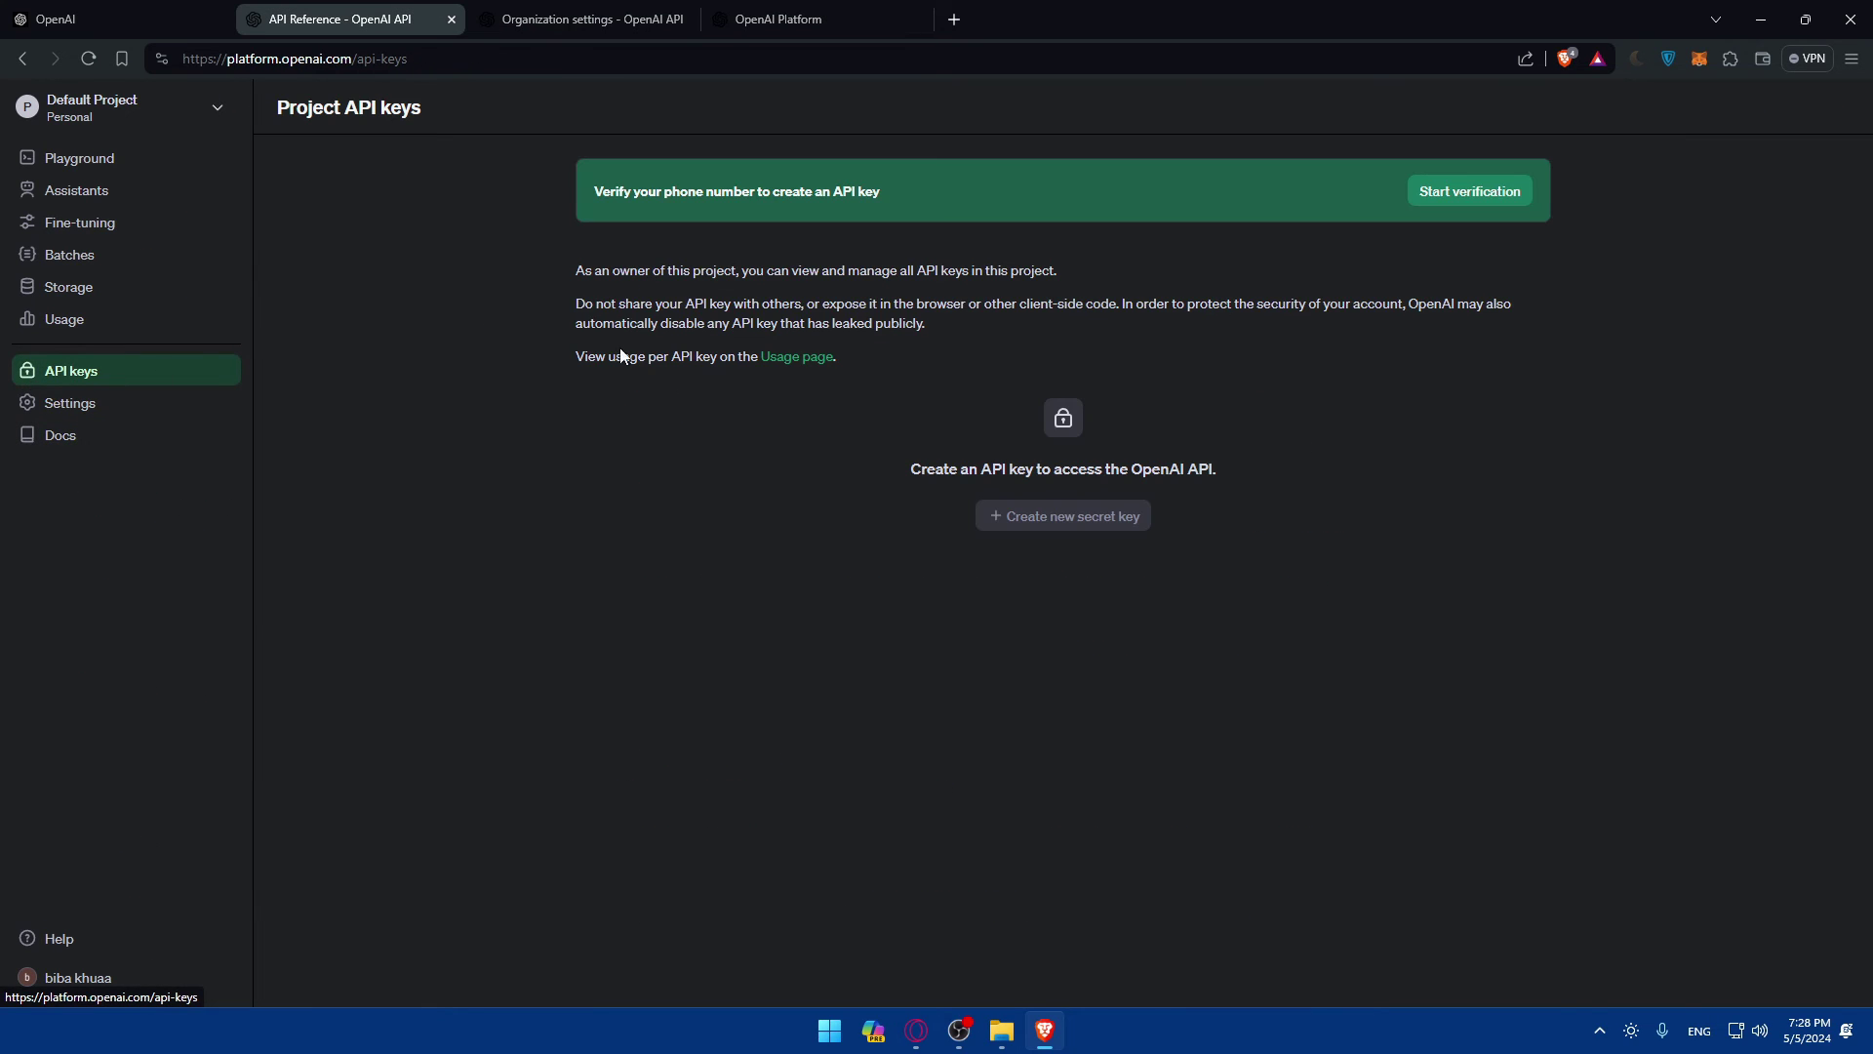